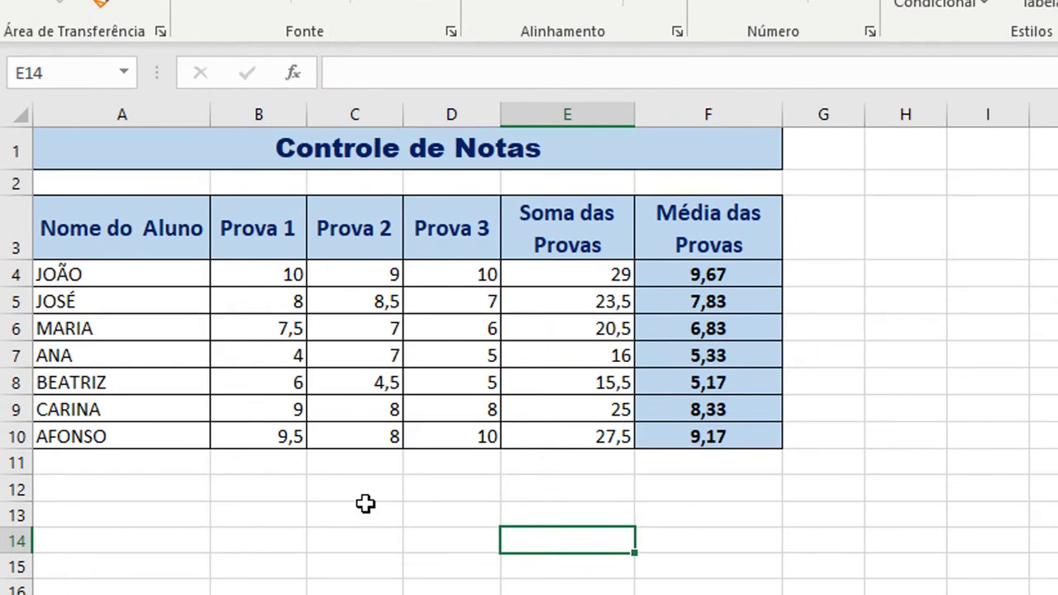
click(366, 498)
click(540, 479)
click(449, 522)
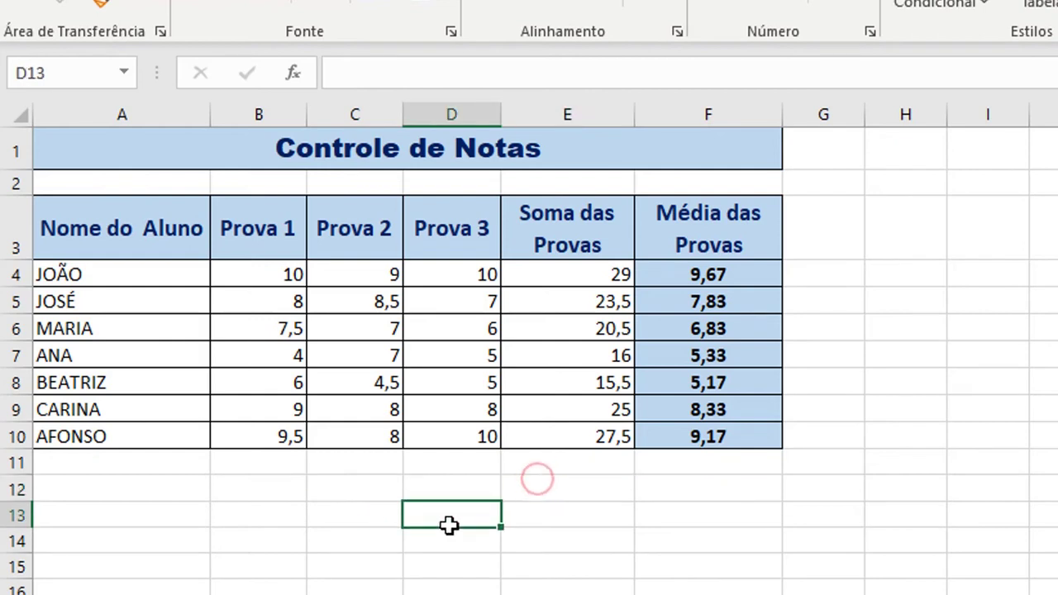
click(422, 470)
click(342, 487)
click(421, 542)
click(526, 516)
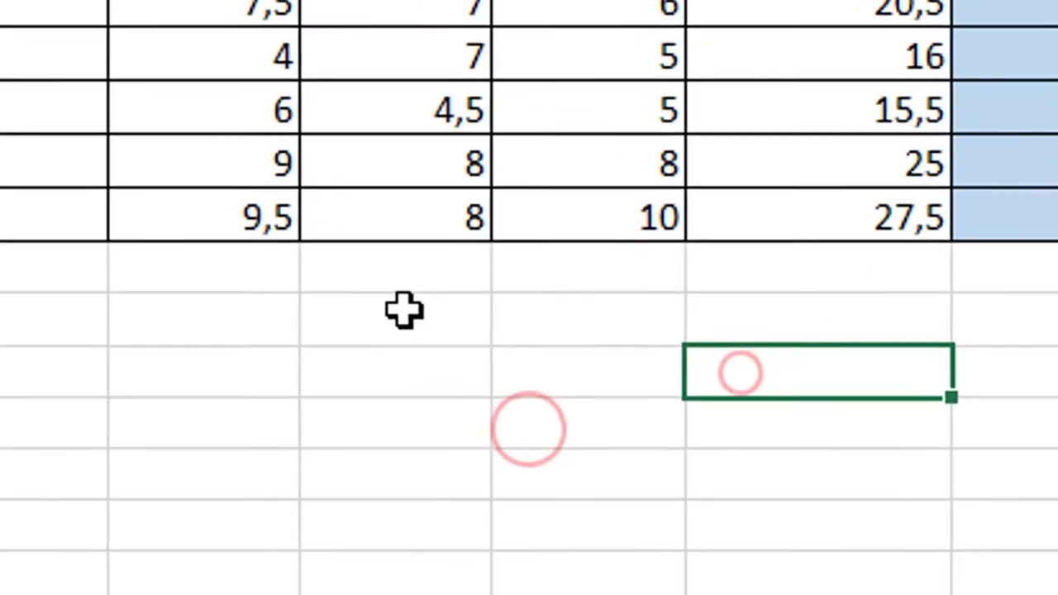
drag(404, 311, 995, 488)
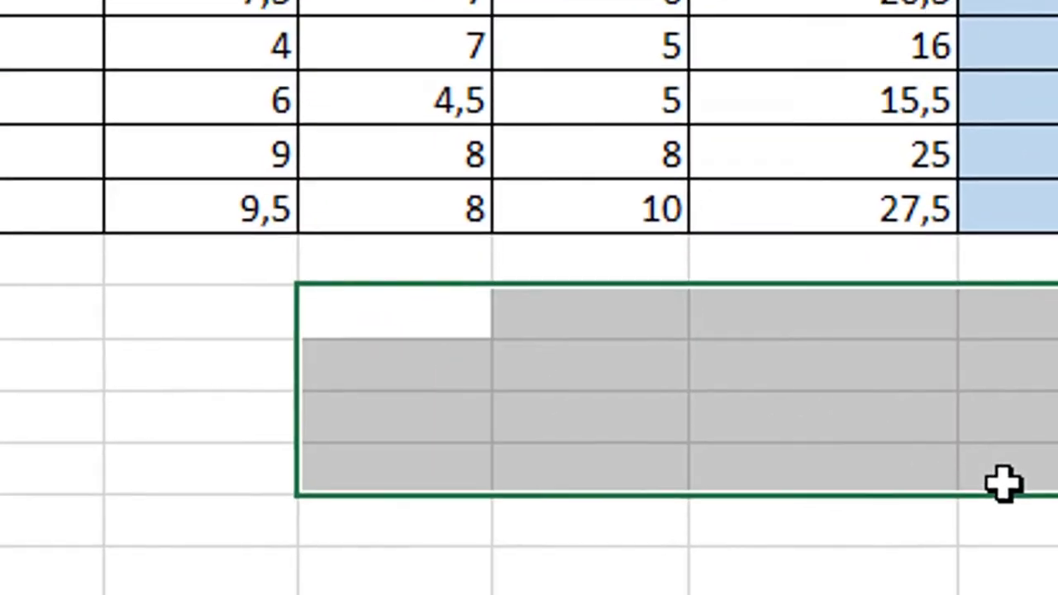
click(769, 517)
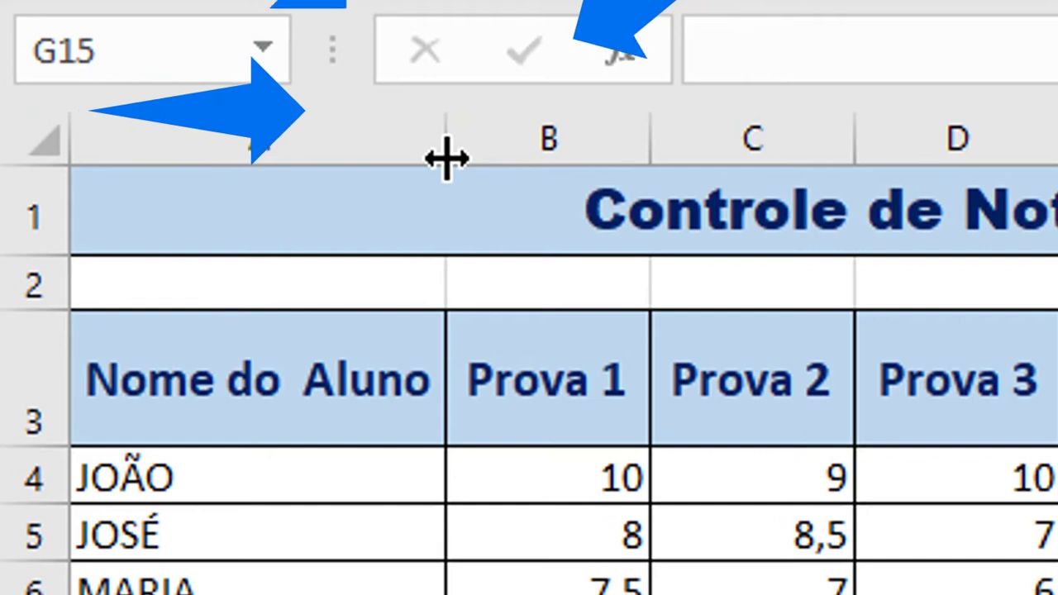
mouse_move(446, 157)
mouse_down()
mouse_move(890, 156)
mouse_move(454, 160)
mouse_up()
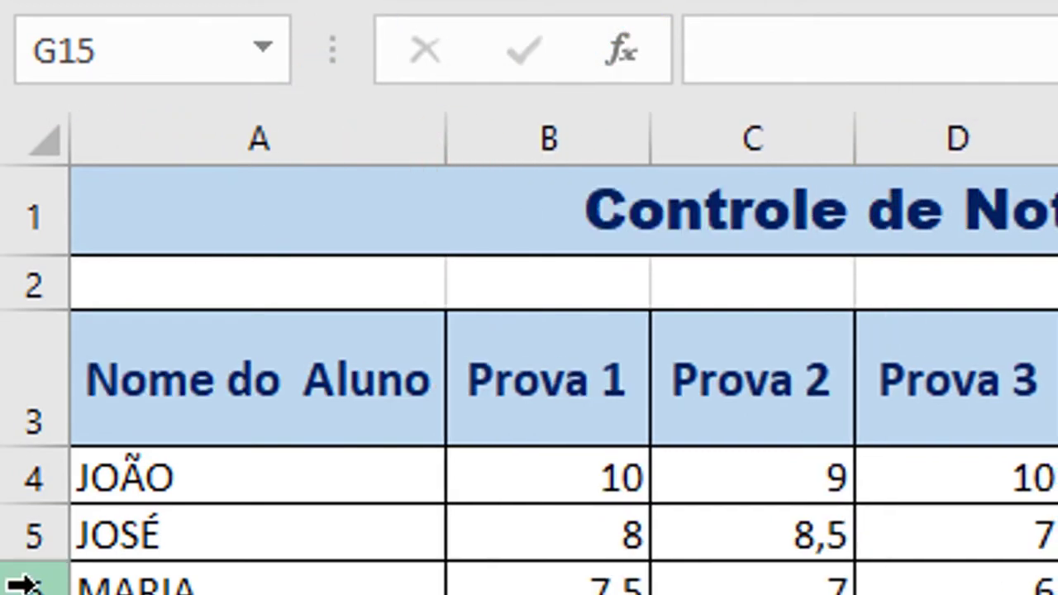
drag(33, 560, 22, 446)
drag(17, 380, 17, 306)
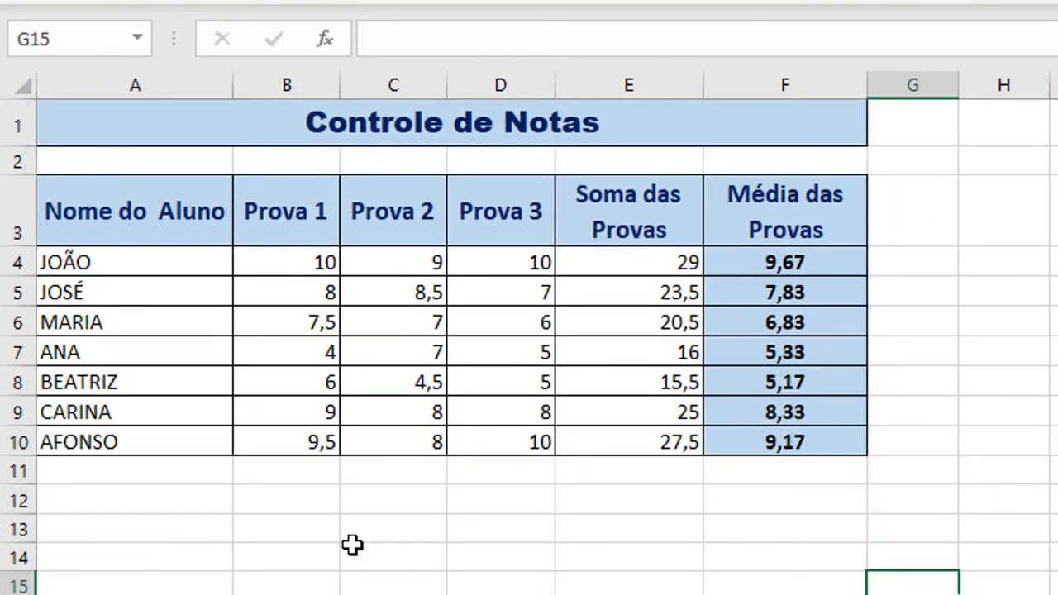
- Clear the averages in F5:F10 and refill them by copying the average formula in F4 down to F10
click(746, 262)
drag(752, 287, 748, 452)
key(Delete)
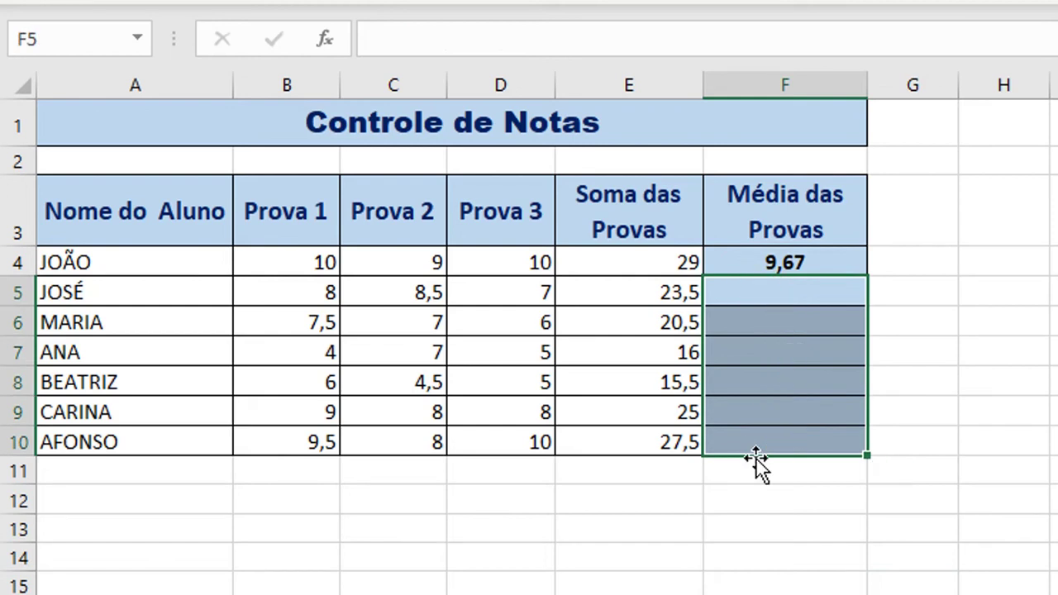
click(779, 263)
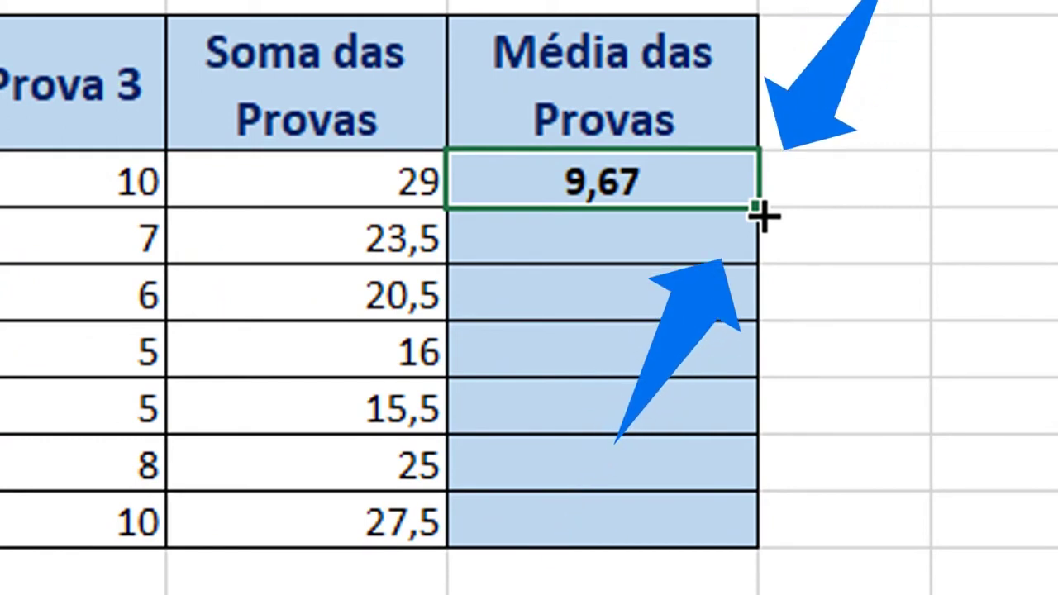
drag(762, 216, 773, 543)
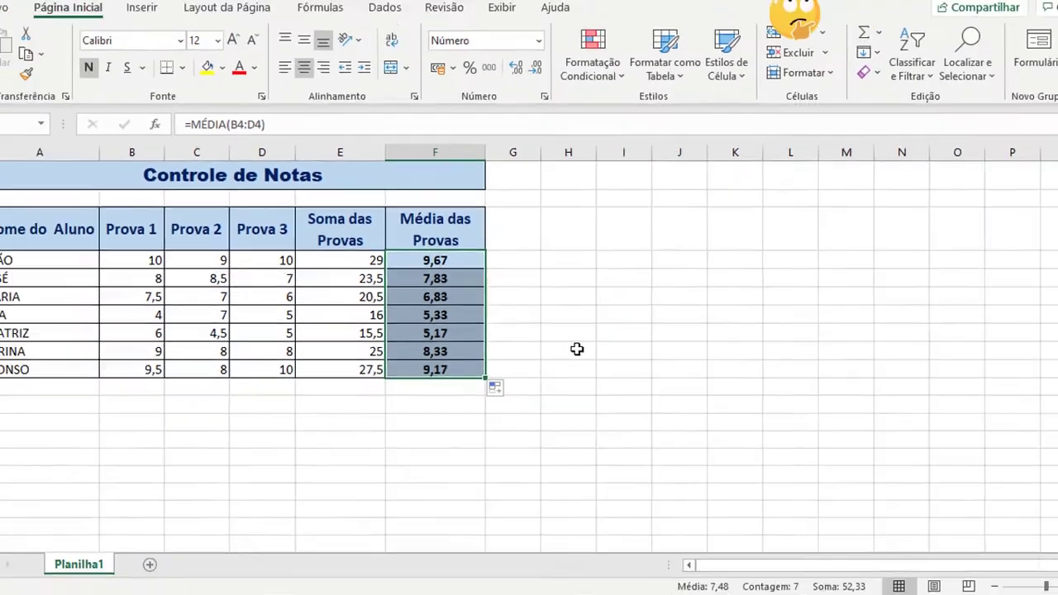
click(1040, 458)
click(278, 420)
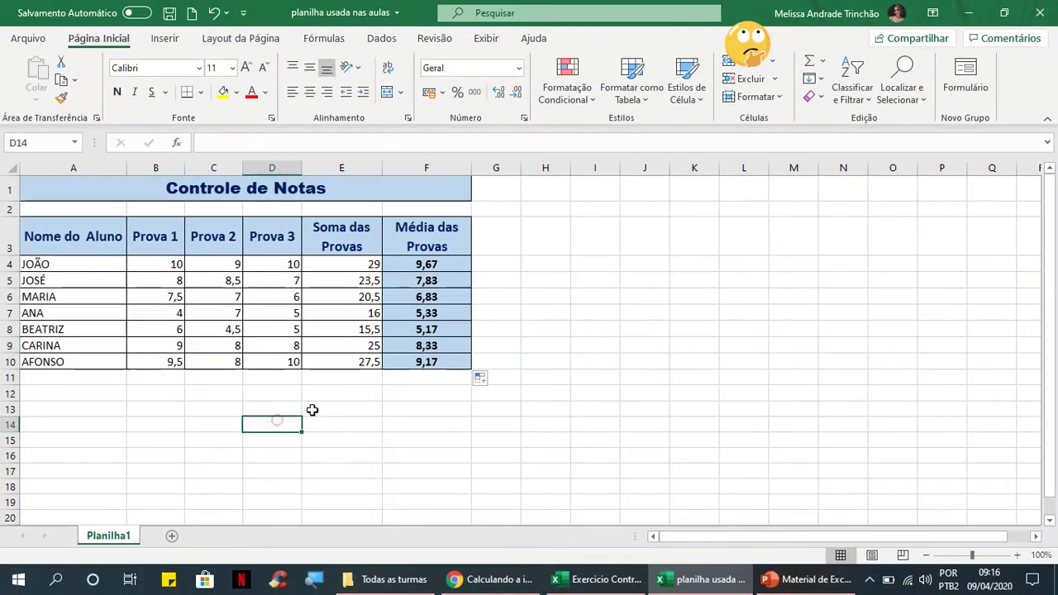
click(338, 407)
click(233, 402)
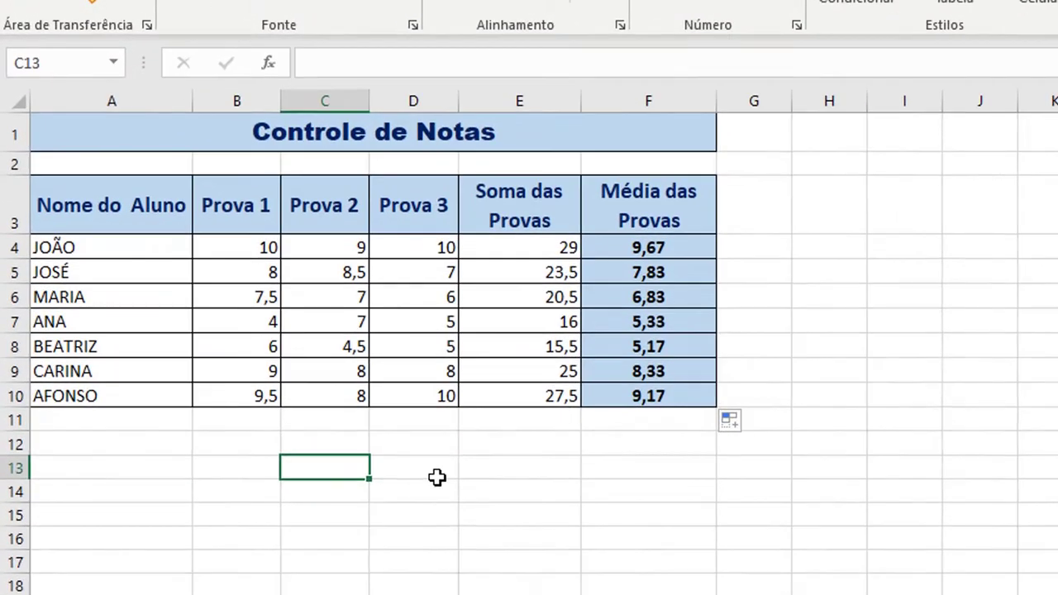
click(287, 412)
click(323, 213)
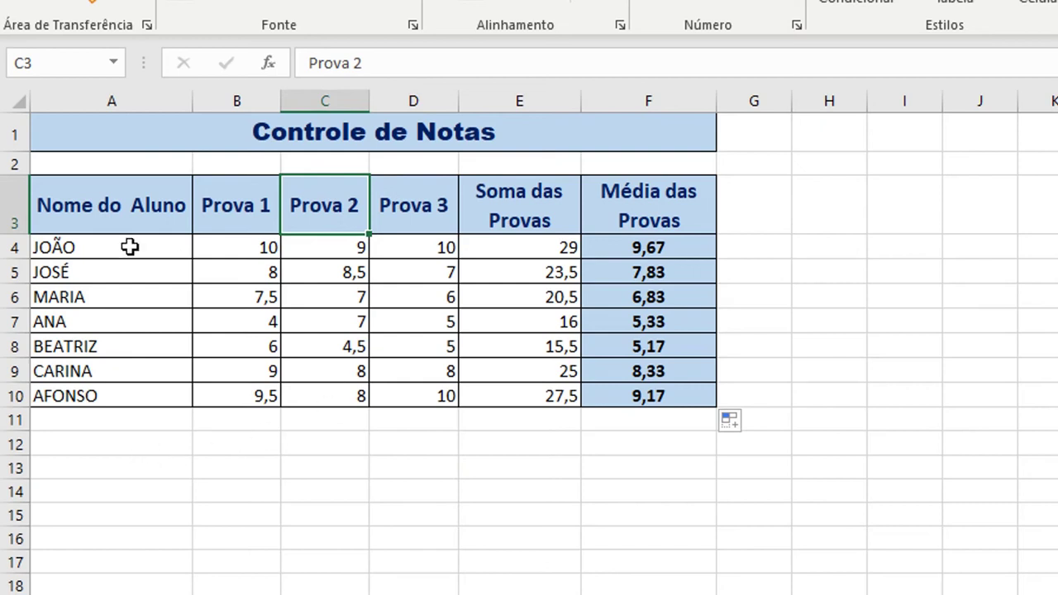
click(68, 203)
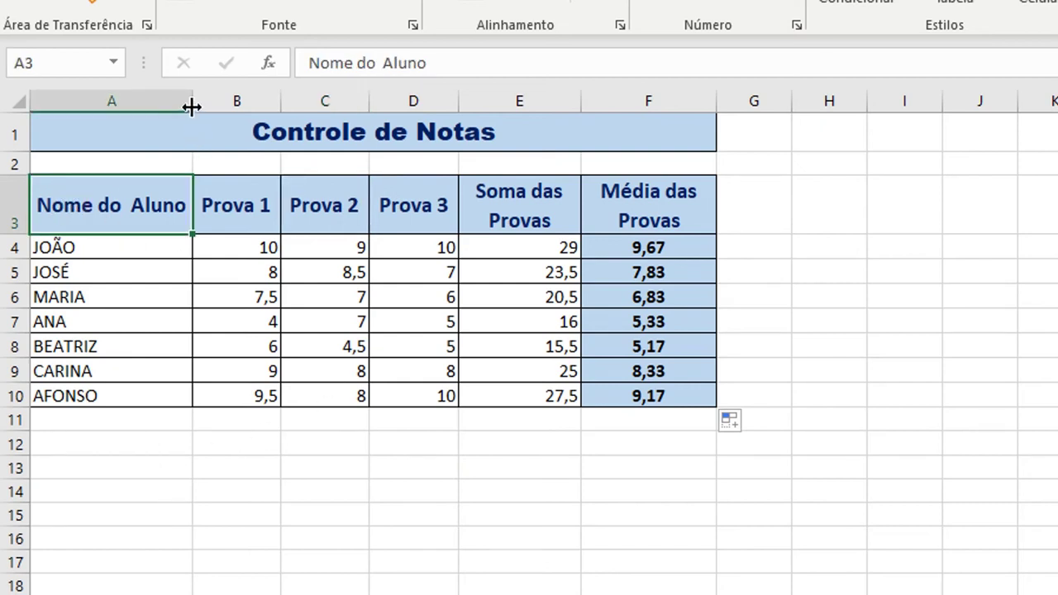
drag(191, 105, 191, 107)
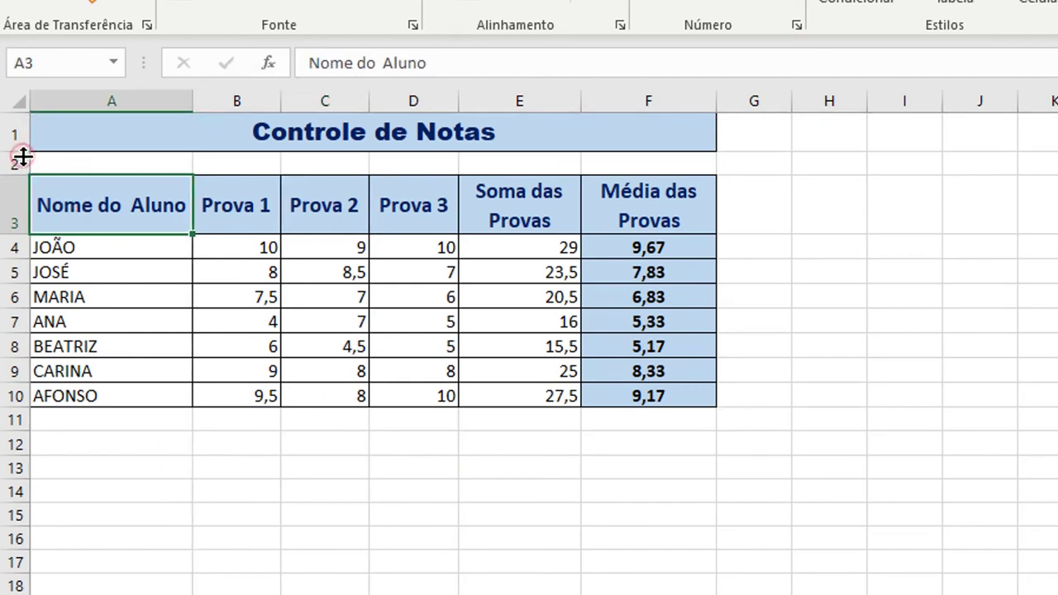
click(188, 101)
click(149, 456)
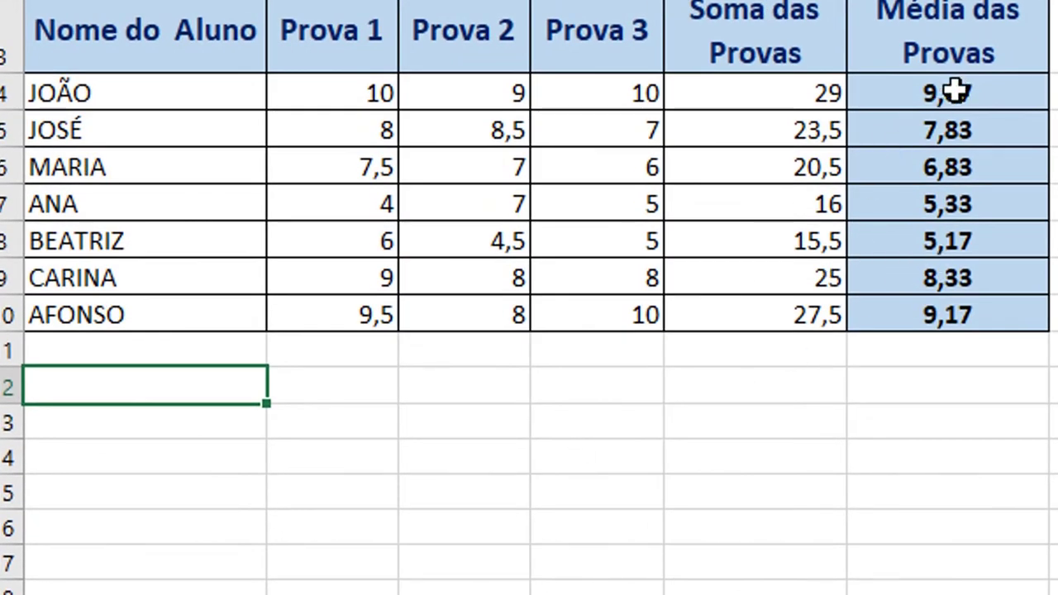
drag(951, 88, 965, 324)
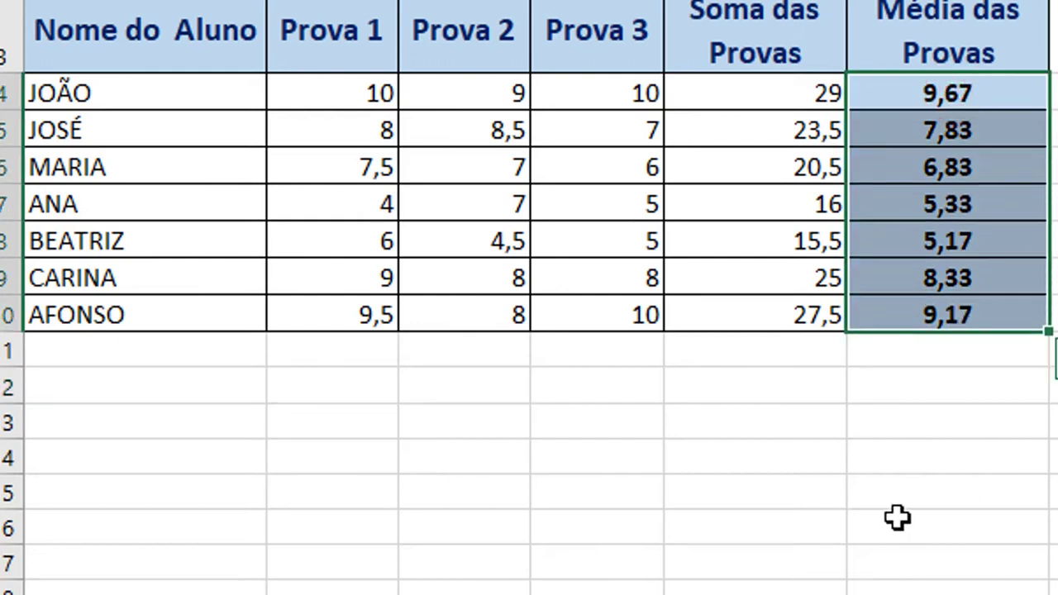
- Enter the label "Maior média" in cell A12 below the grades table
click(119, 386)
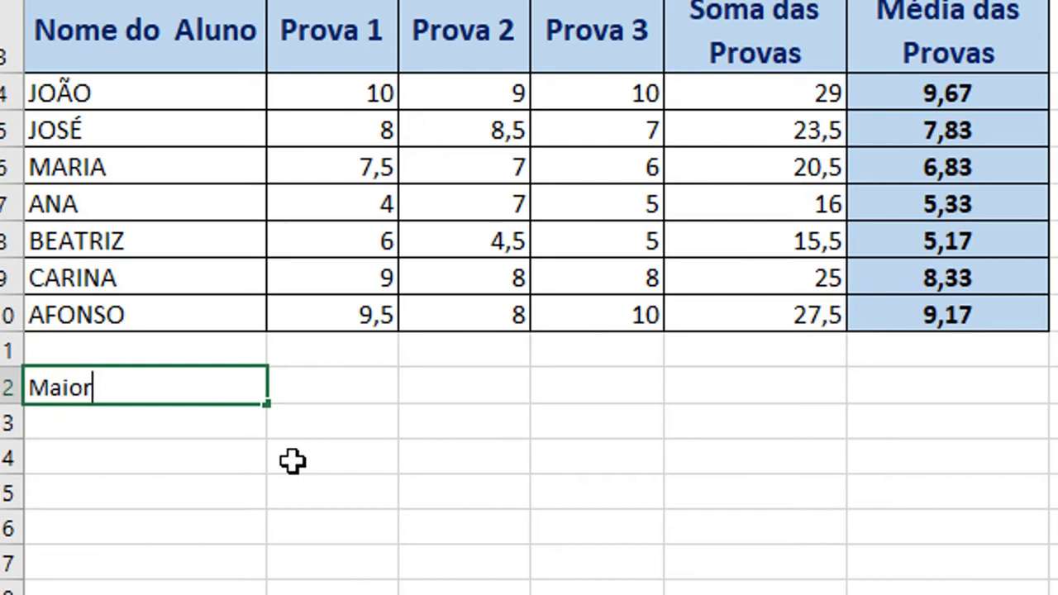
text(Maior média)
key(Return)
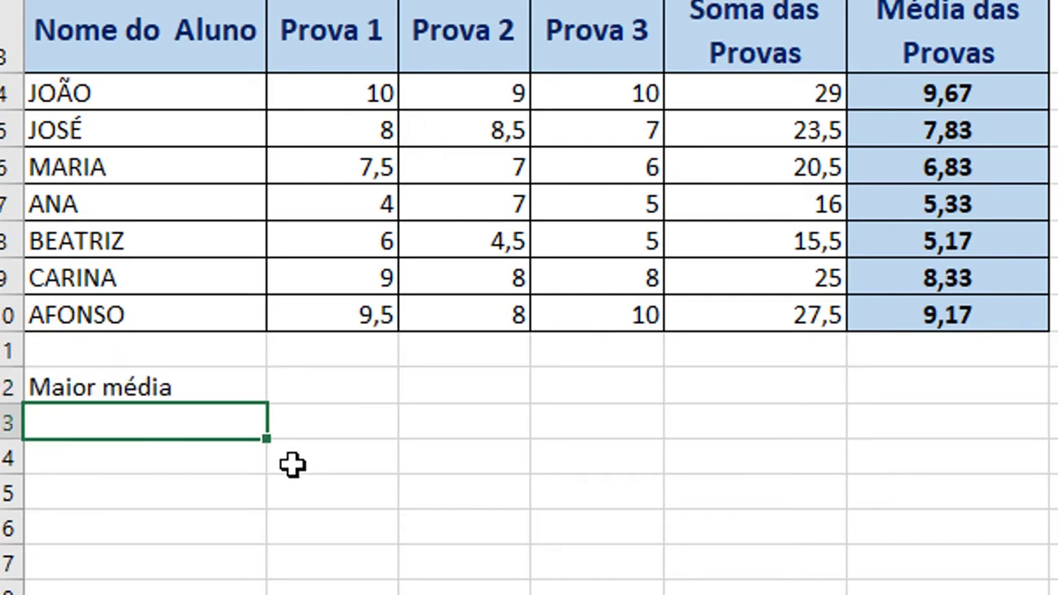
click(175, 380)
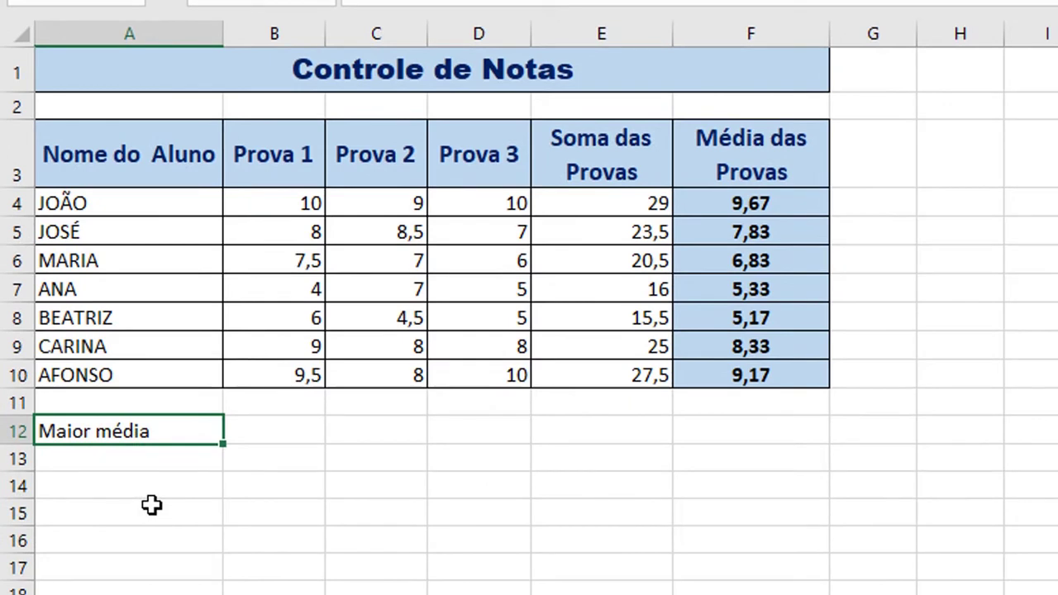
click(360, 477)
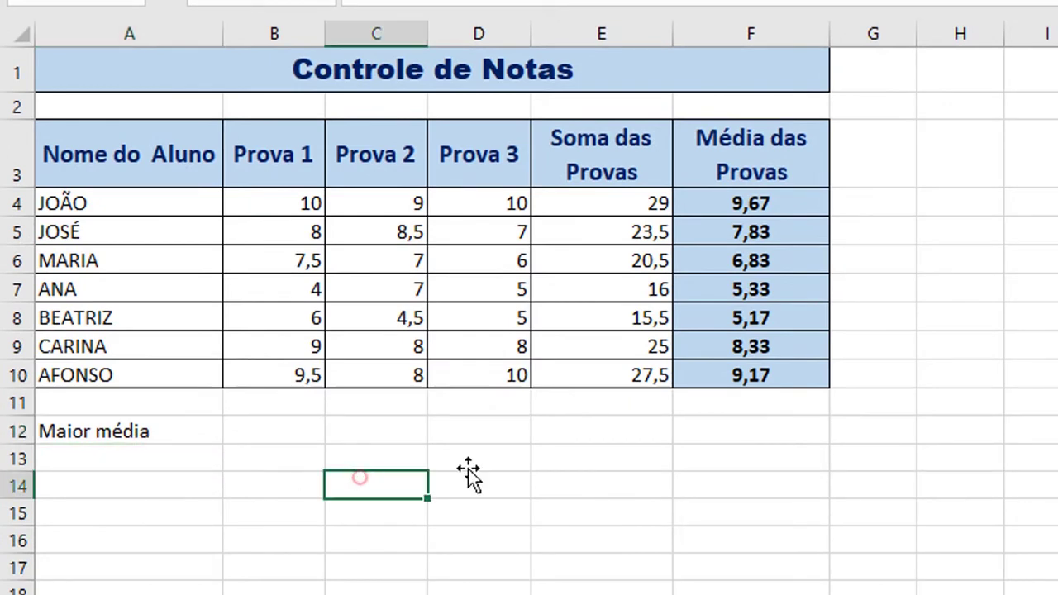
click(617, 432)
click(234, 487)
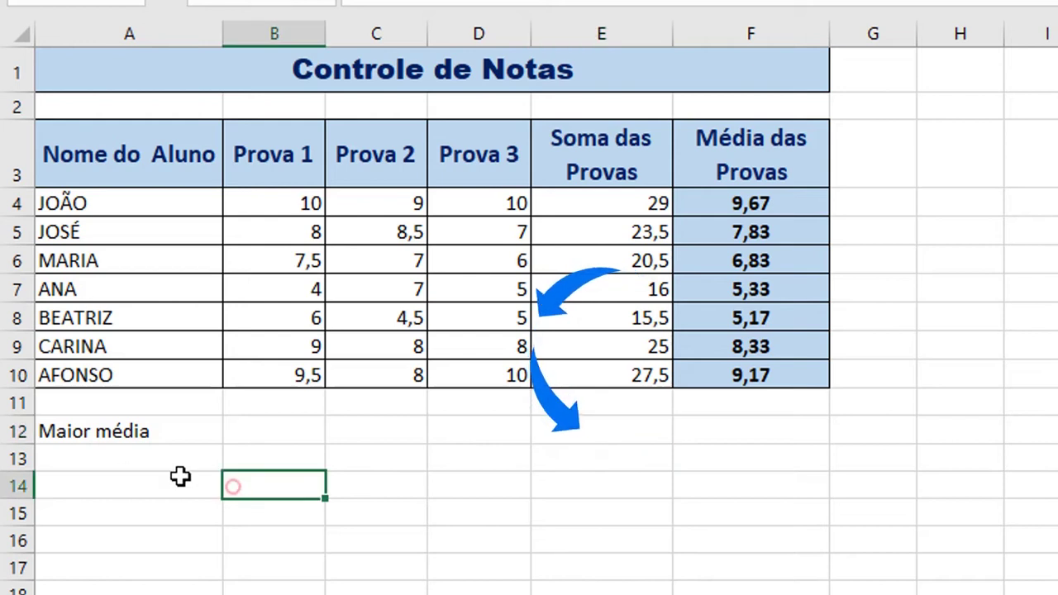
- Move the "Maior média" label from cell A12 to cell E12
click(110, 432)
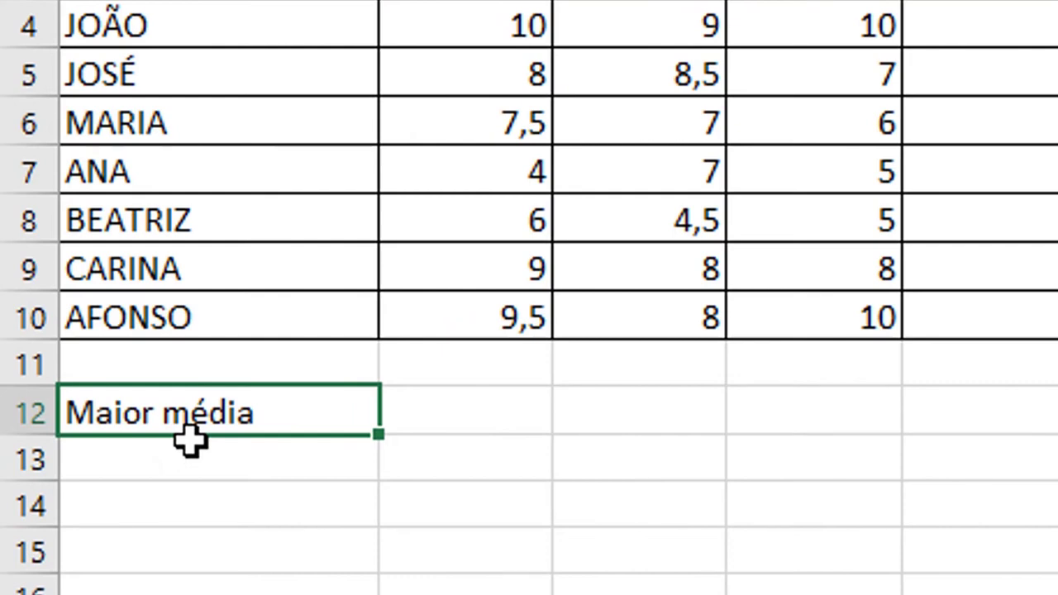
drag(189, 438, 1024, 434)
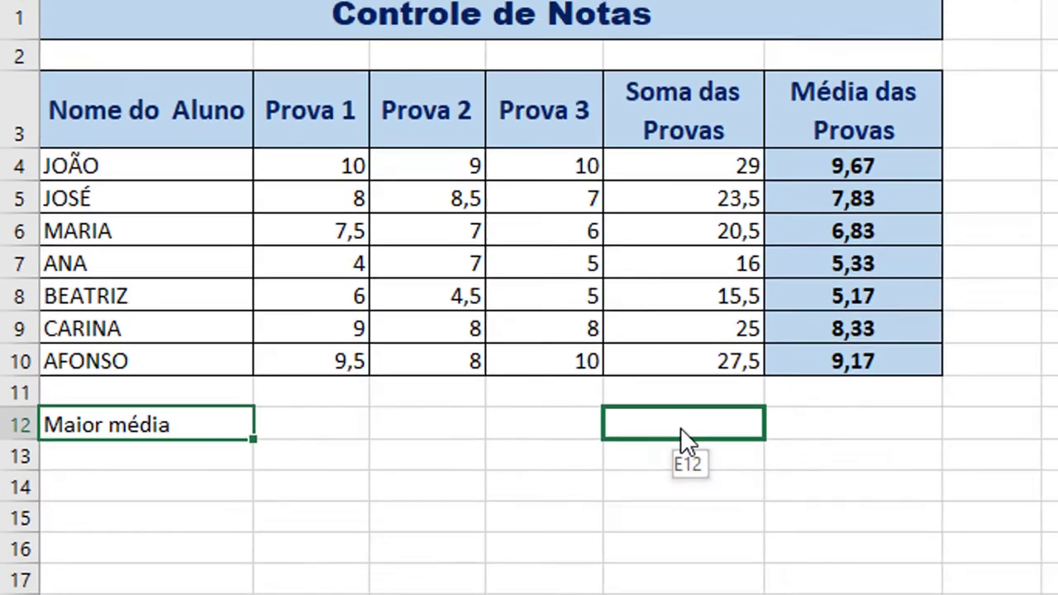
drag(684, 438, 683, 436)
drag(573, 440, 572, 441)
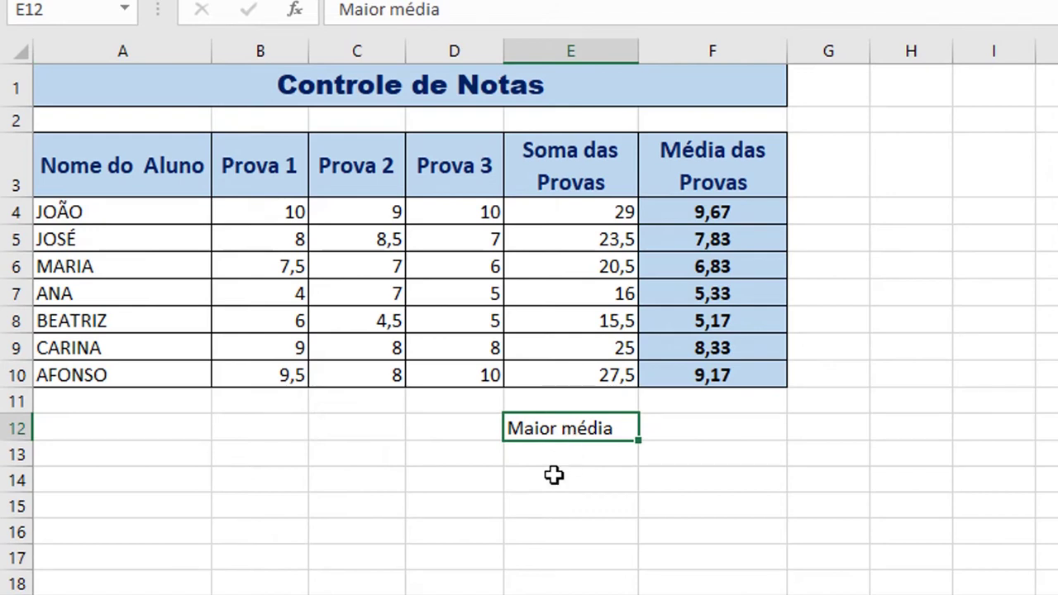
click(439, 472)
click(345, 451)
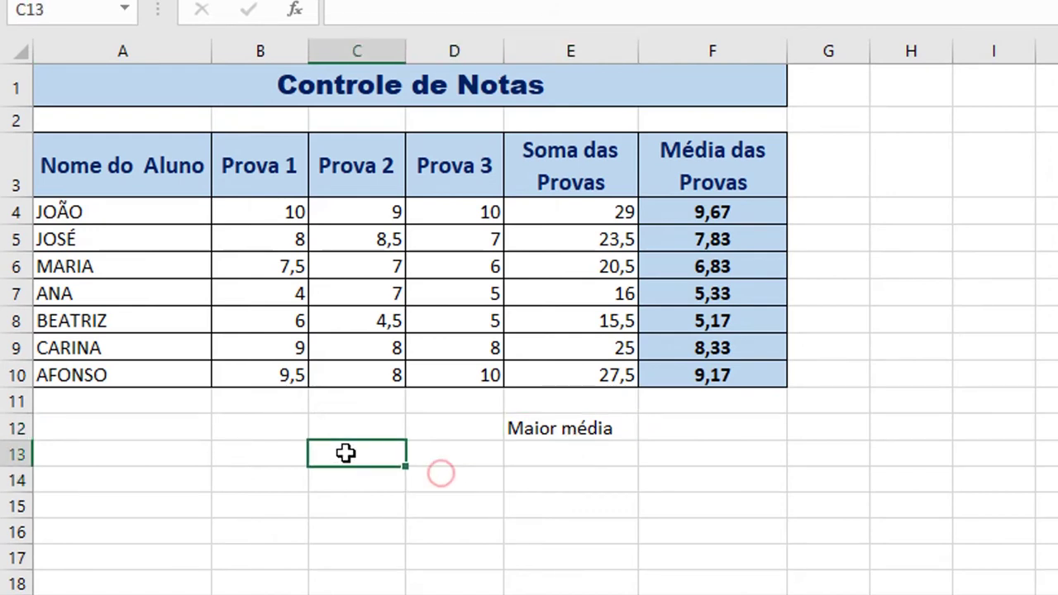
click(203, 456)
click(195, 527)
click(378, 476)
click(354, 423)
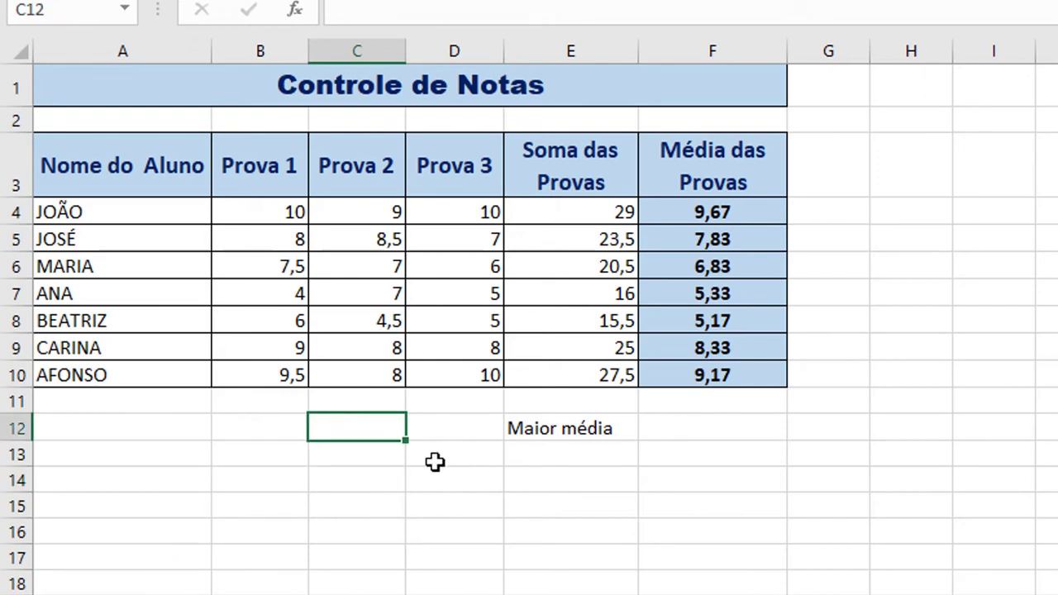
click(515, 425)
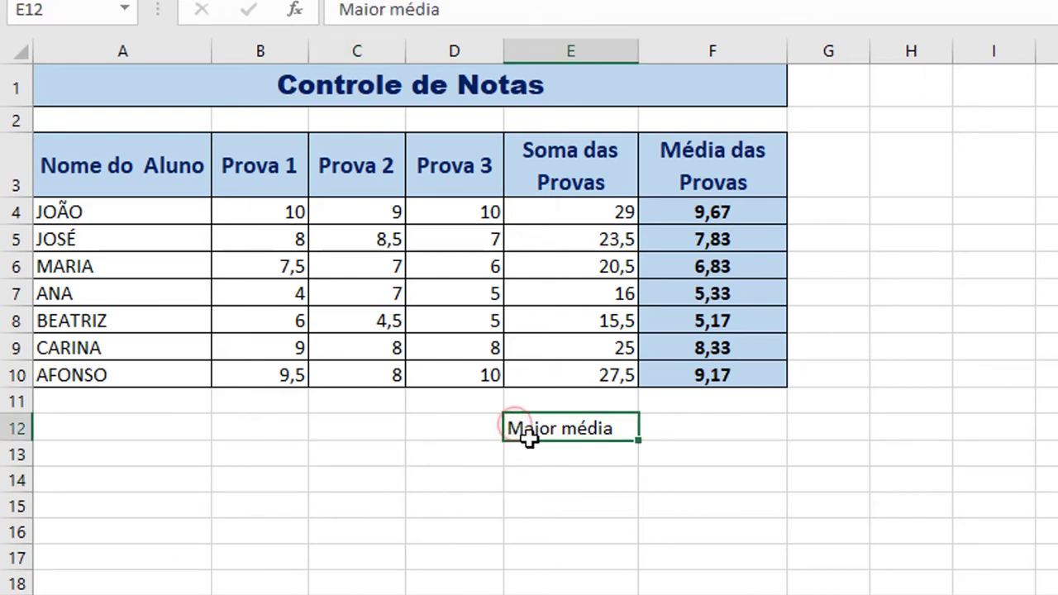
mouse_move(530, 444)
mouse_down()
mouse_move(536, 458)
mouse_move(541, 444)
mouse_up()
drag(293, 248, 288, 208)
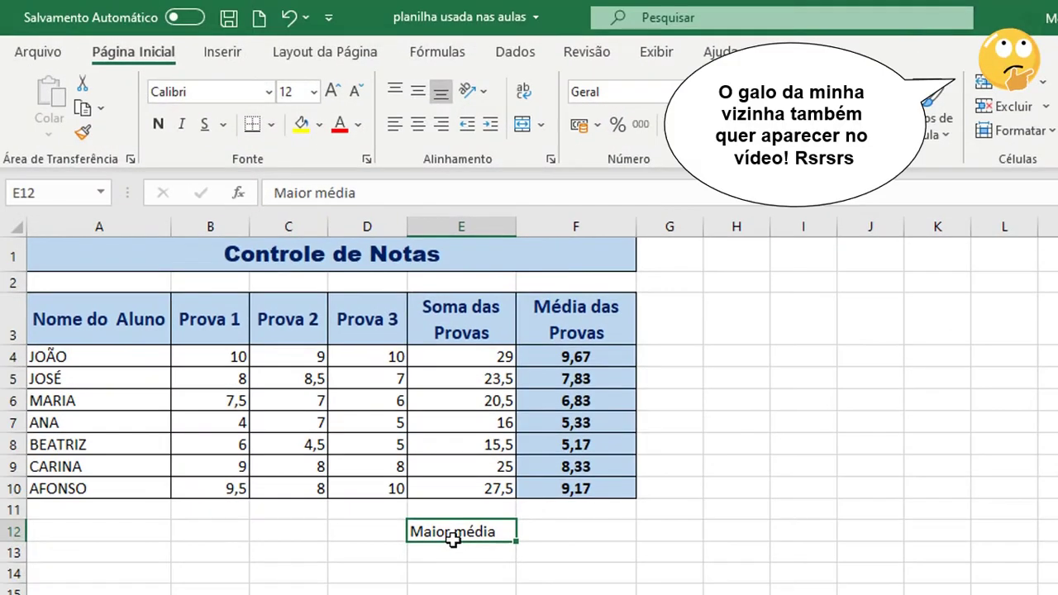
- Enter the label "Menor média" in cell A13 below the grades table
click(79, 555)
text(Men)
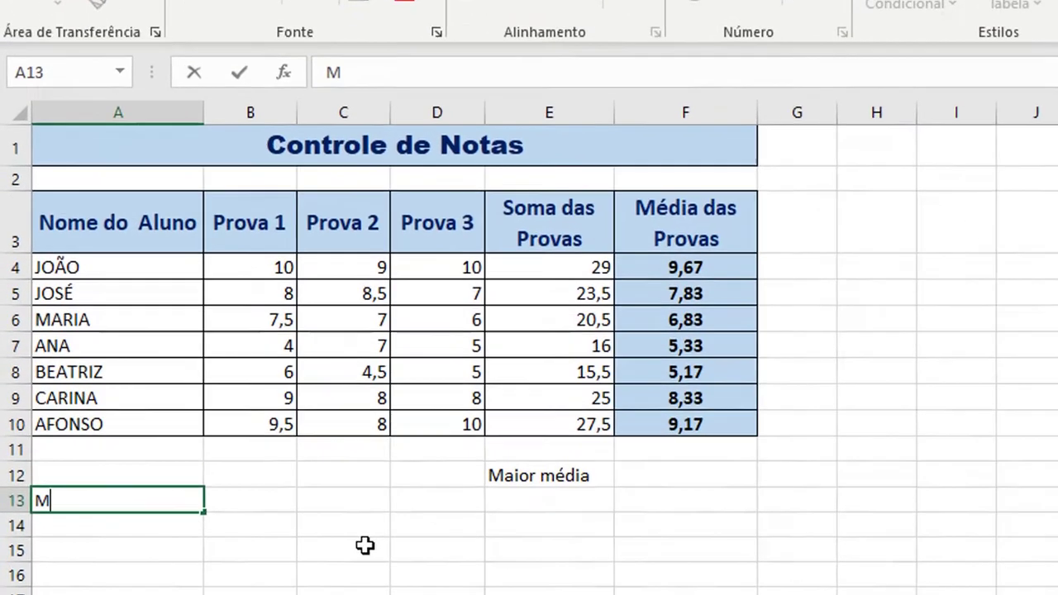
text(or méida)
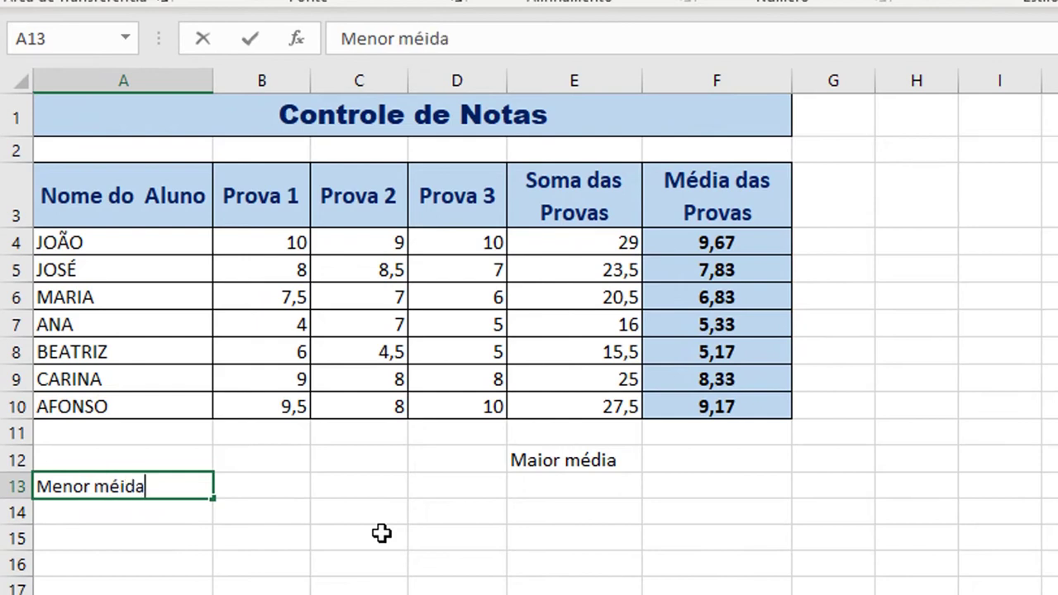
key(Return)
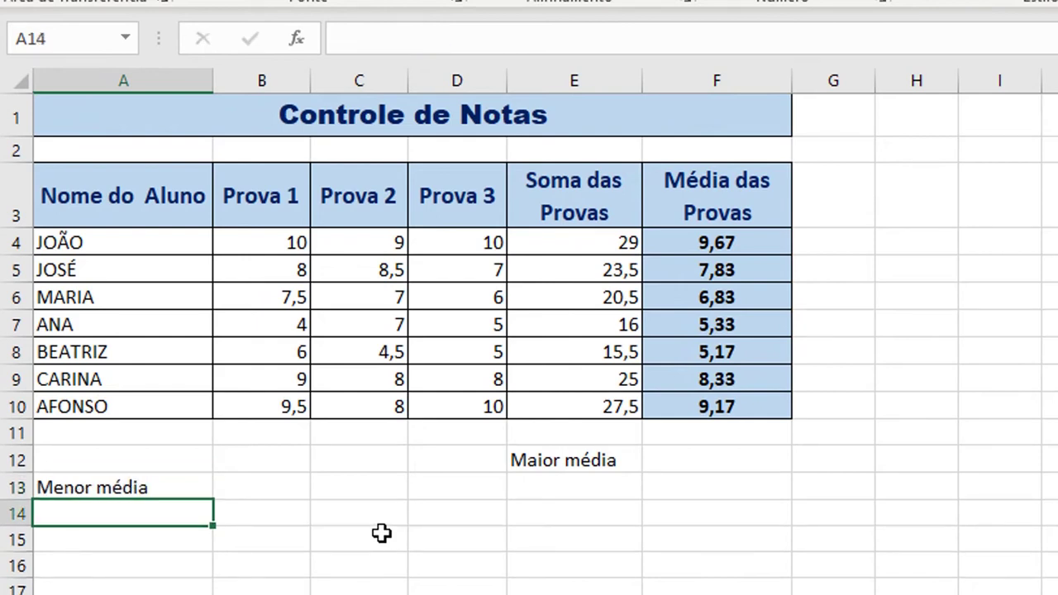
- Move the "Menor média" label from cell A13 to cell E13, directly below "Maior média"
click(144, 487)
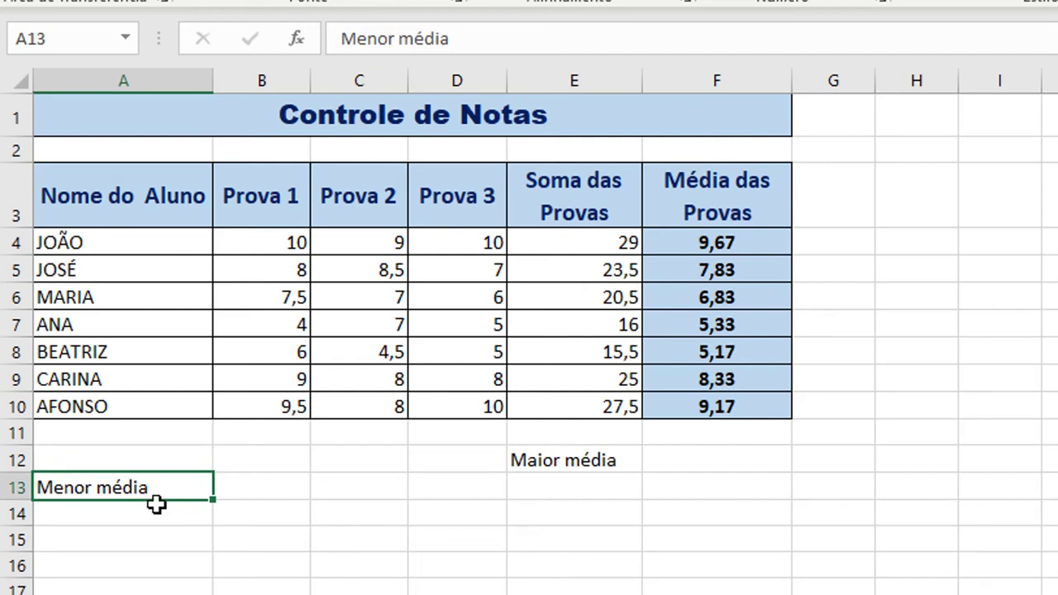
drag(160, 500, 588, 508)
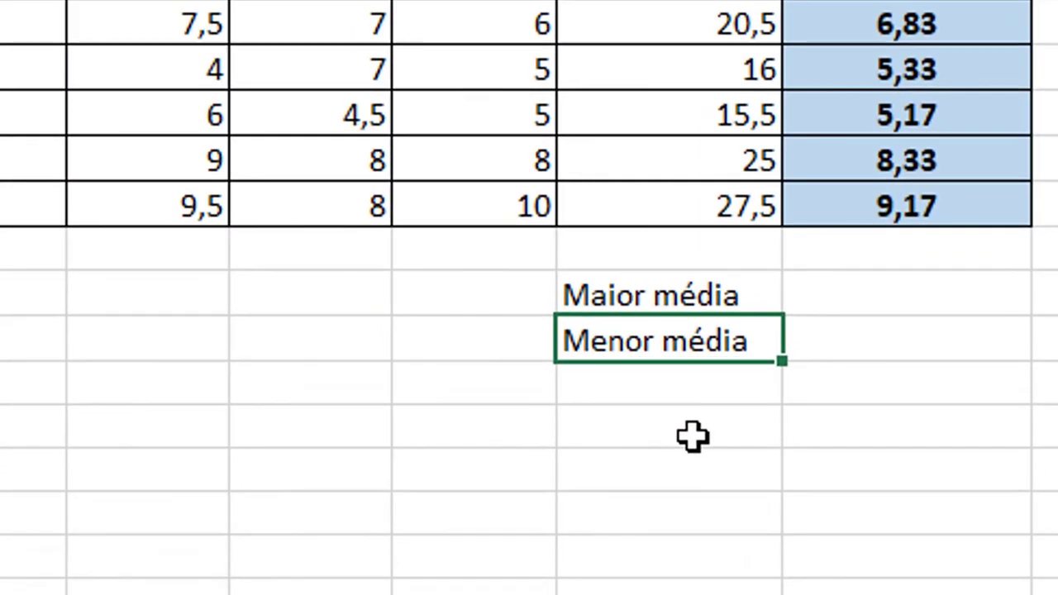
click(691, 436)
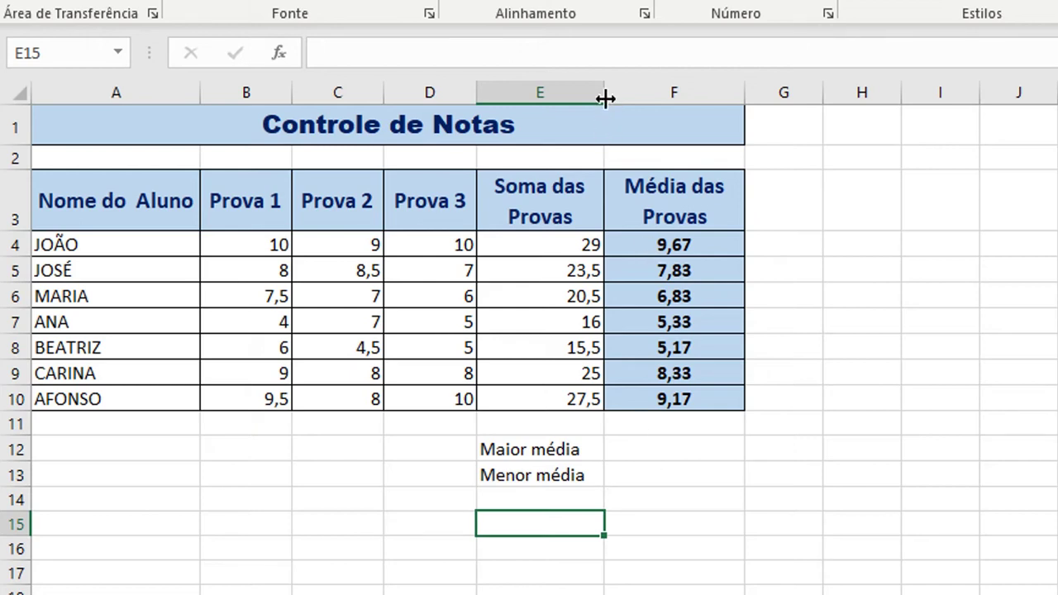
click(598, 447)
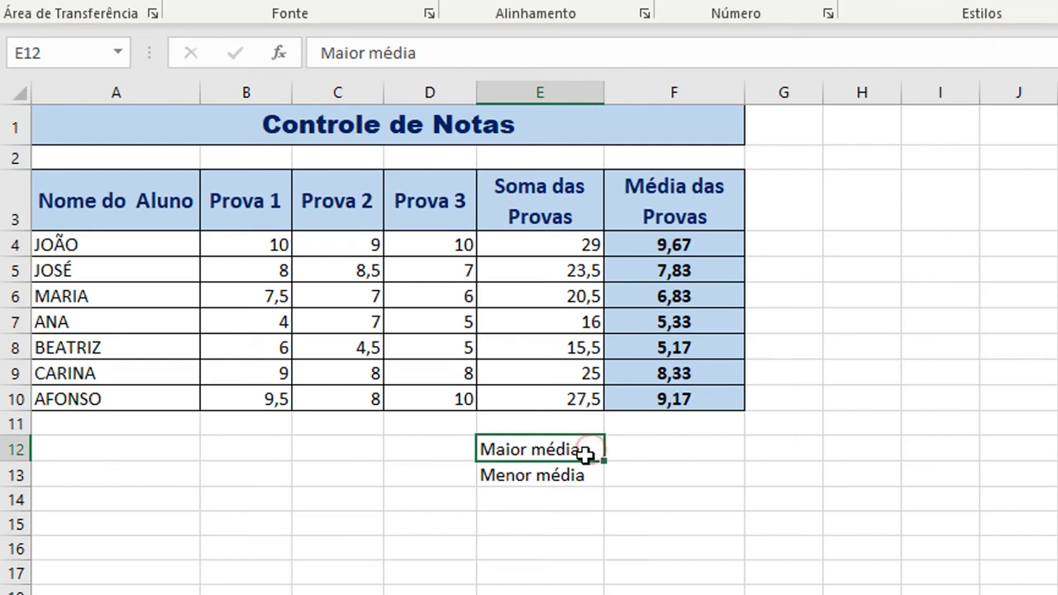
click(723, 468)
click(723, 467)
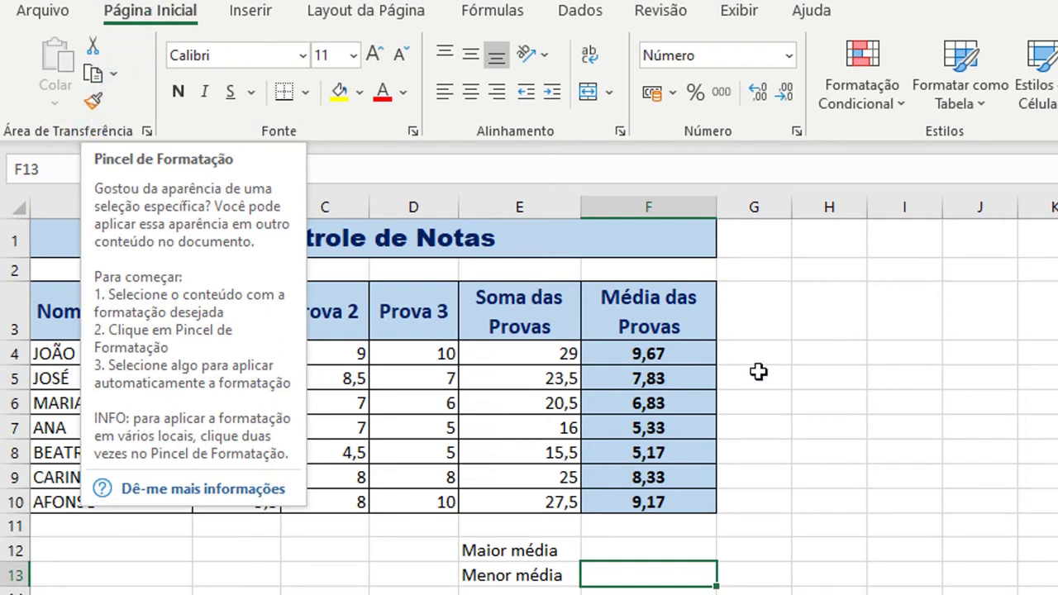
click(843, 376)
click(628, 306)
click(555, 304)
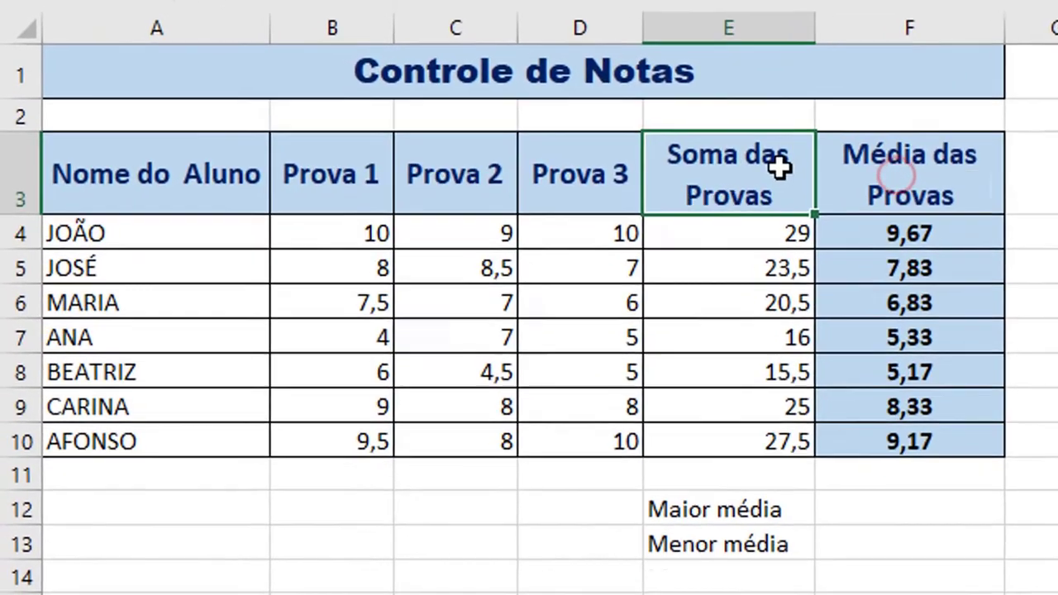
drag(780, 167, 674, 264)
click(522, 272)
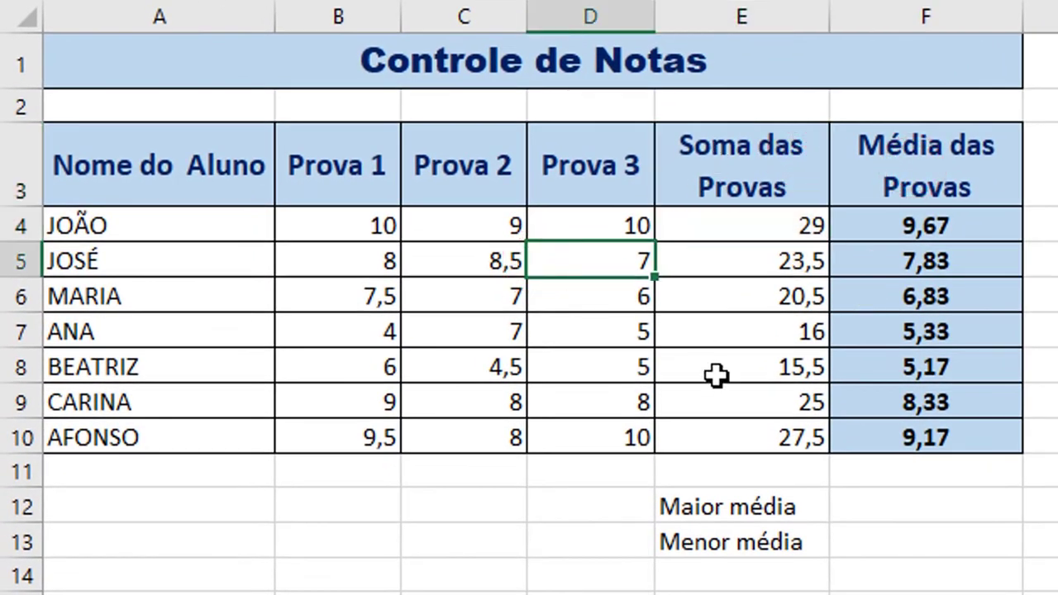
click(709, 501)
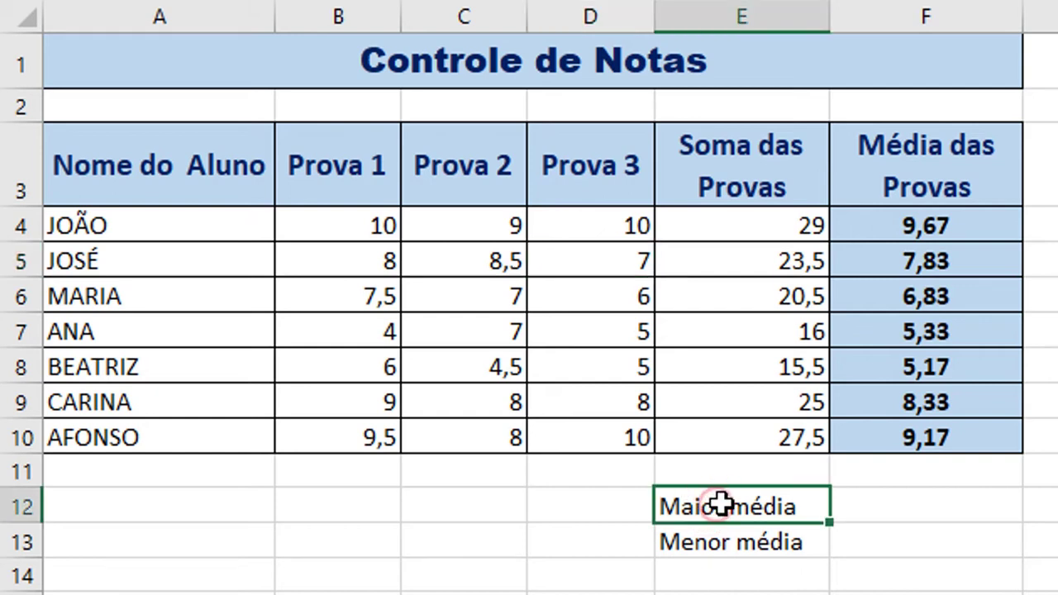
drag(746, 503, 746, 533)
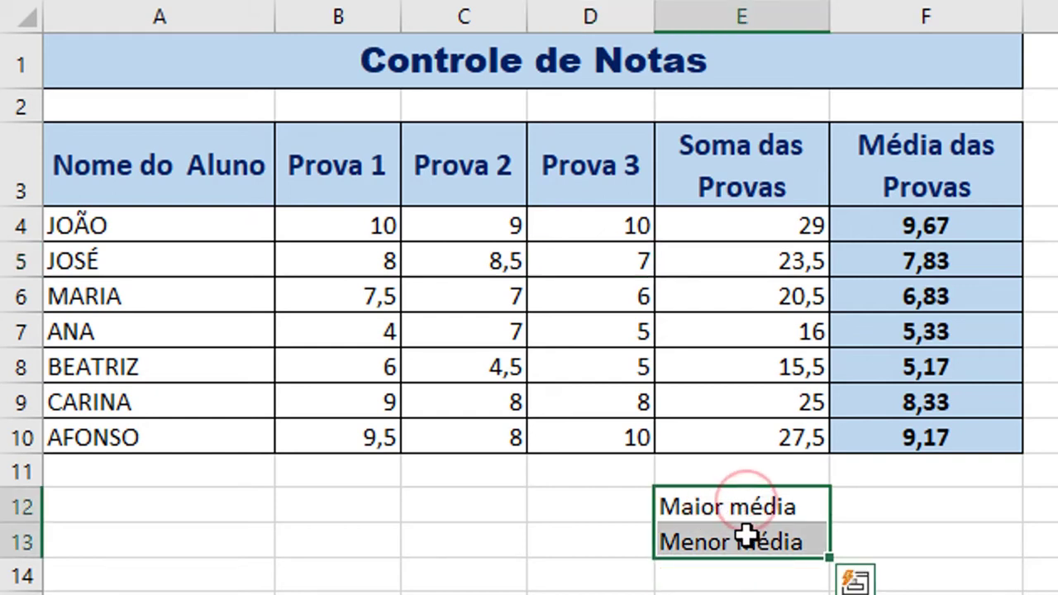
click(756, 178)
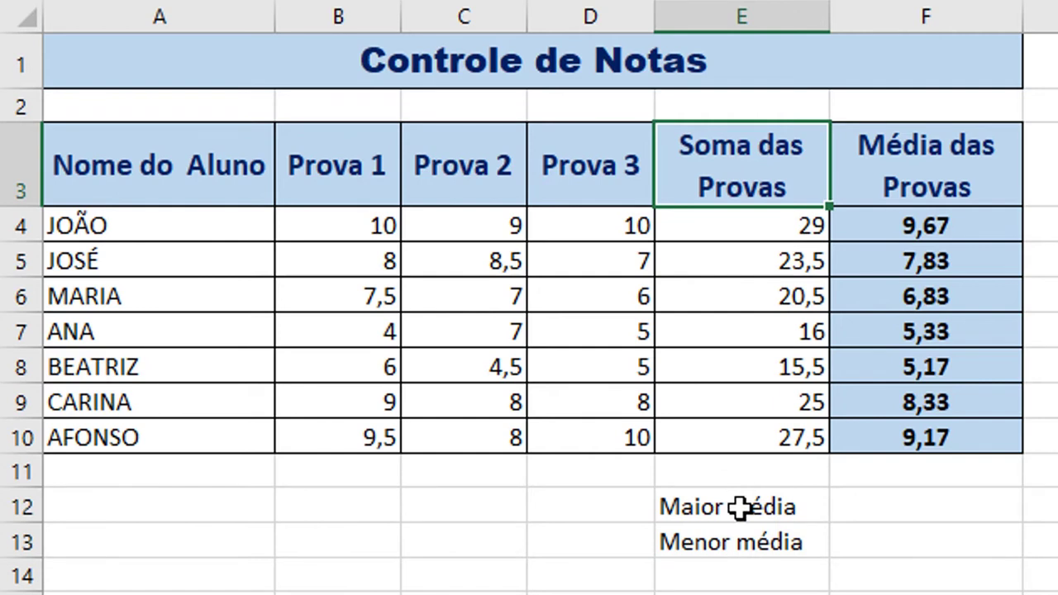
drag(738, 508, 741, 536)
click(1053, 542)
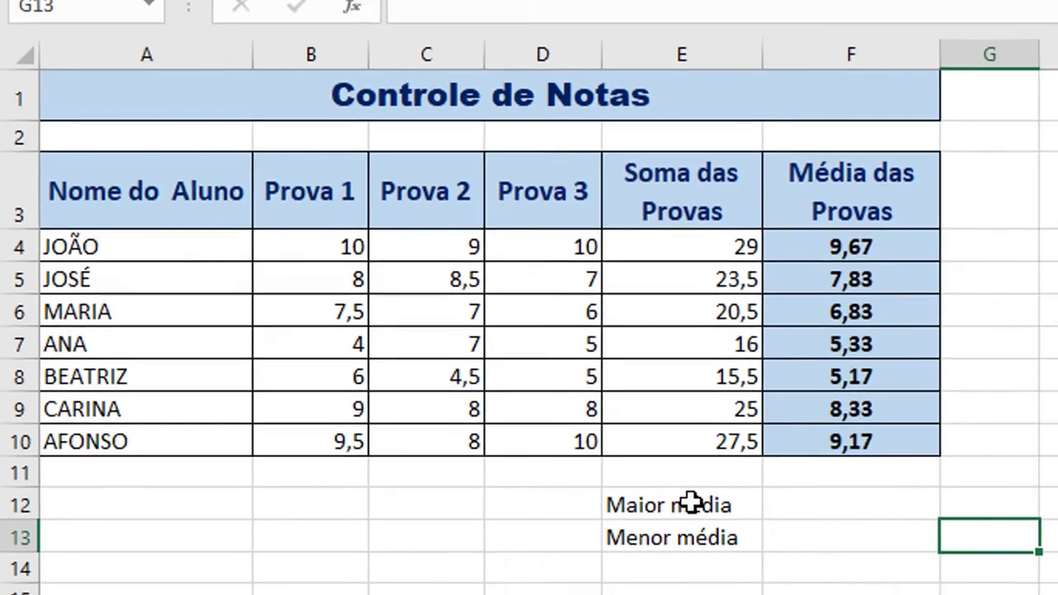
click(747, 507)
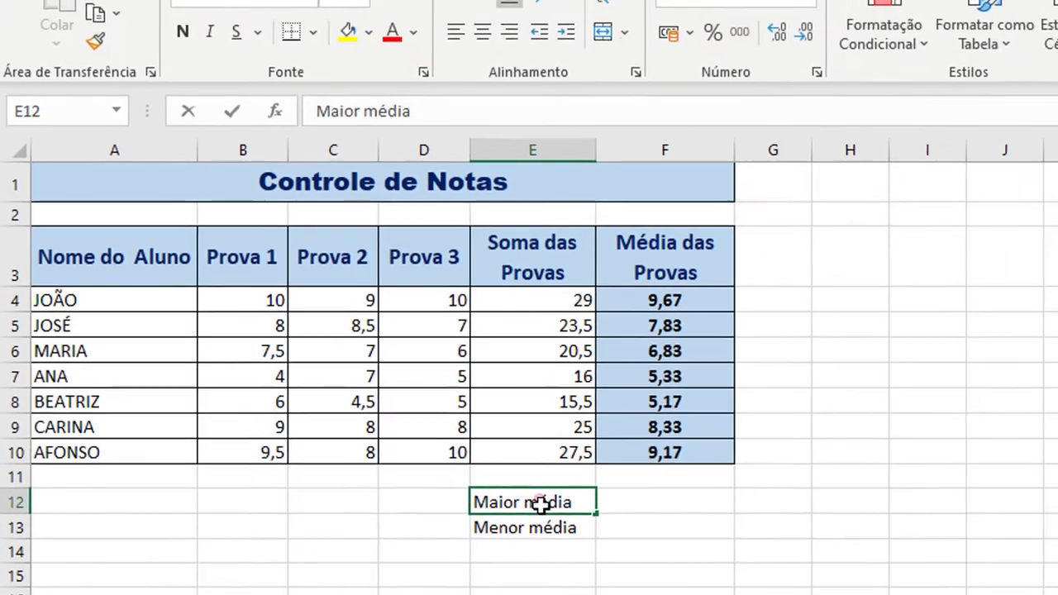
click(652, 570)
drag(536, 501, 538, 525)
click(539, 258)
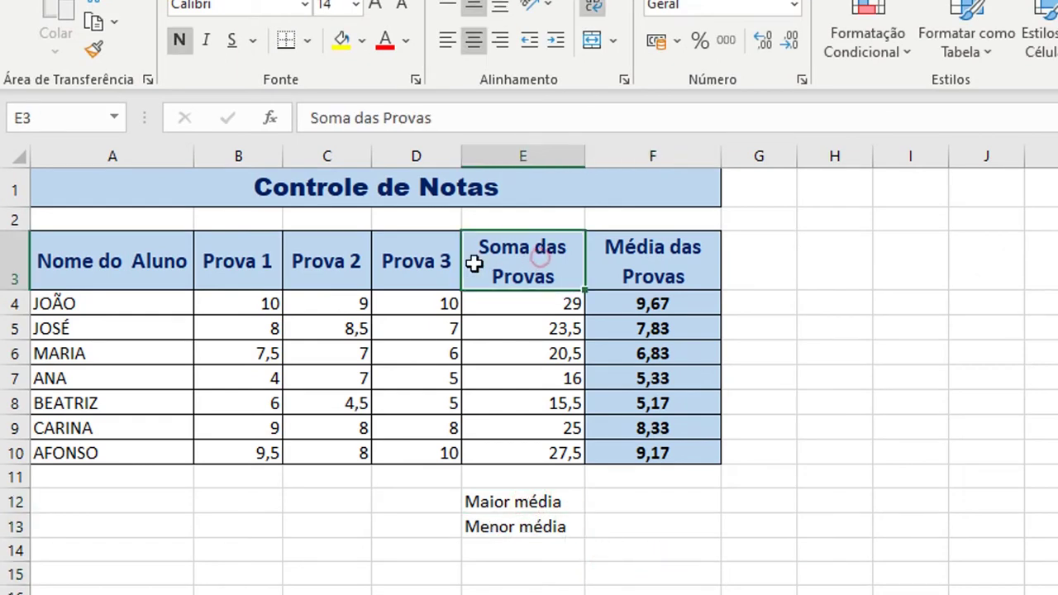
click(430, 260)
click(302, 274)
drag(146, 250, 711, 263)
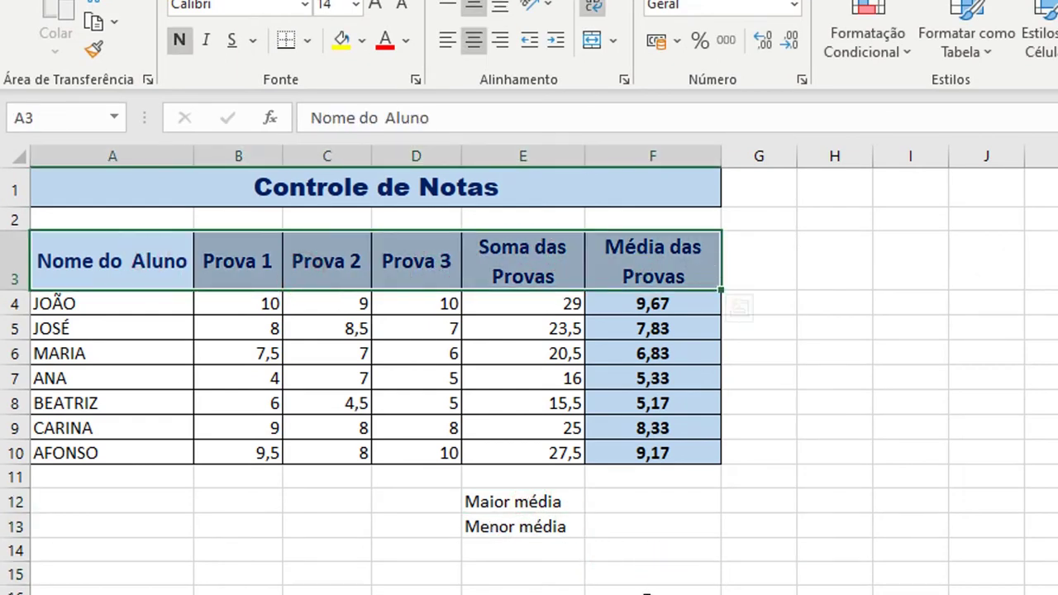
click(652, 589)
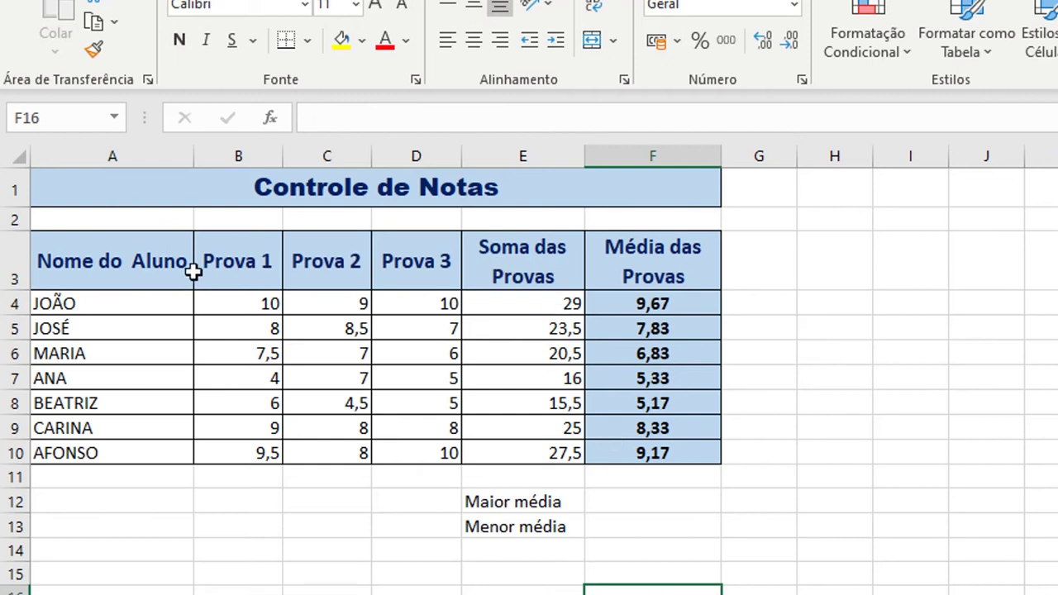
- Copy the formatting of the "Soma das Provas" header to the "Maior média" and "Menor média" labels in E12:E13 with Format Painter
click(480, 259)
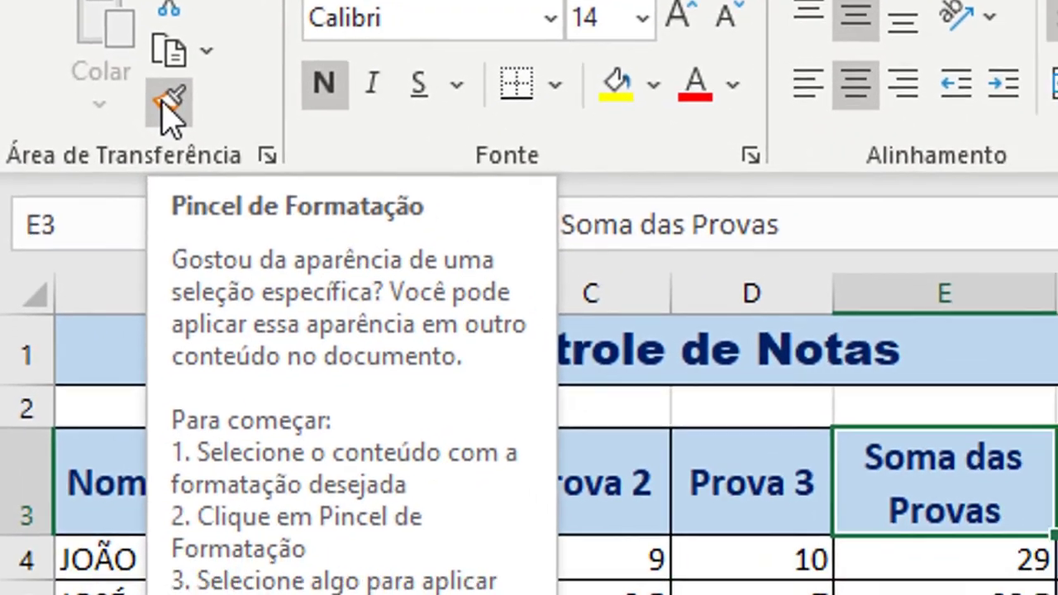
click(182, 120)
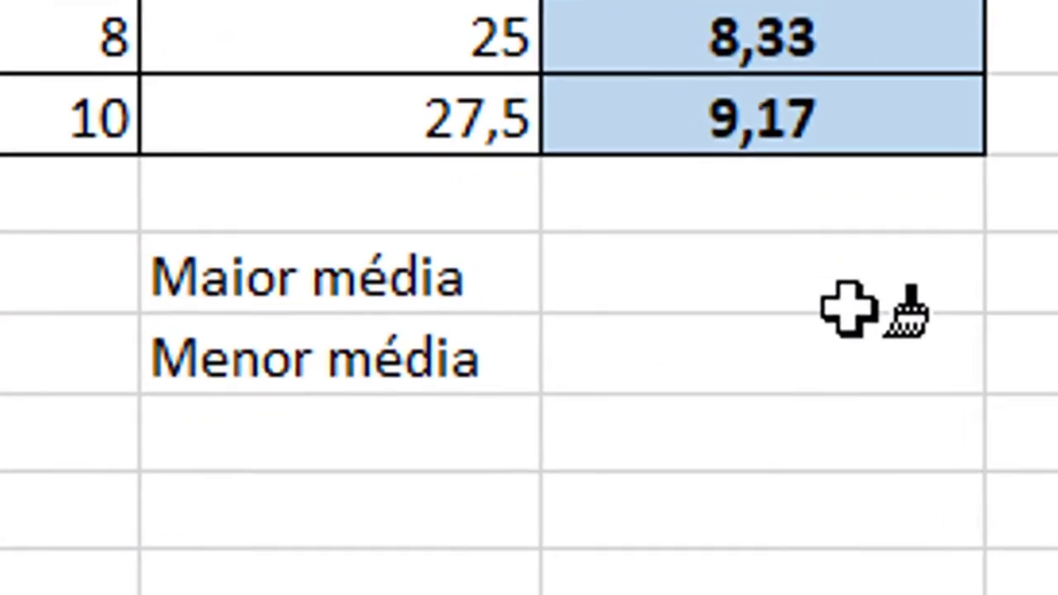
mouse_move(364, 271)
mouse_down()
mouse_move(353, 271)
mouse_move(364, 339)
mouse_up()
click(769, 473)
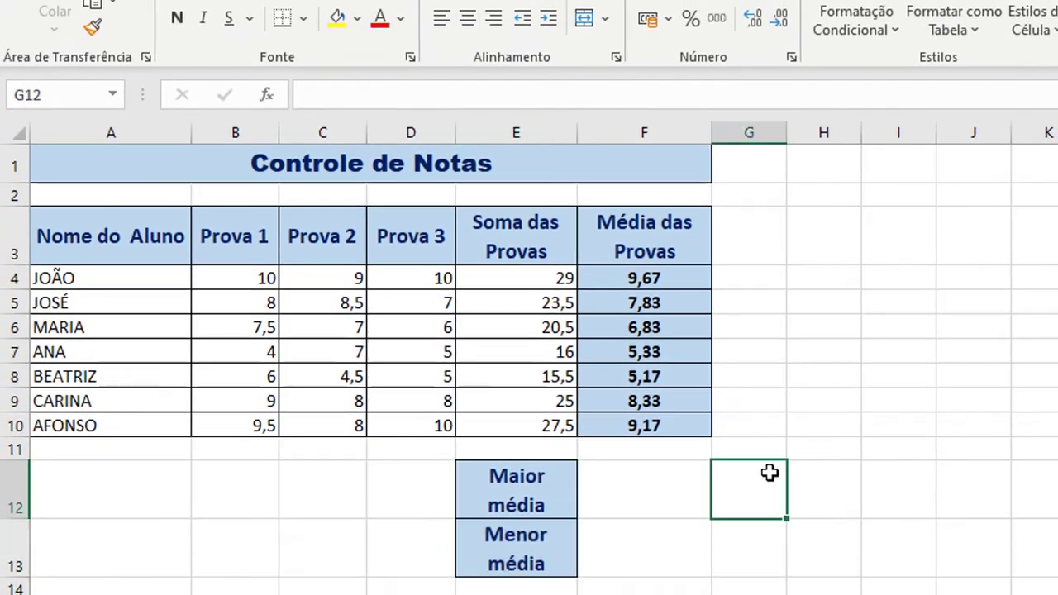
click(503, 237)
click(533, 498)
click(529, 553)
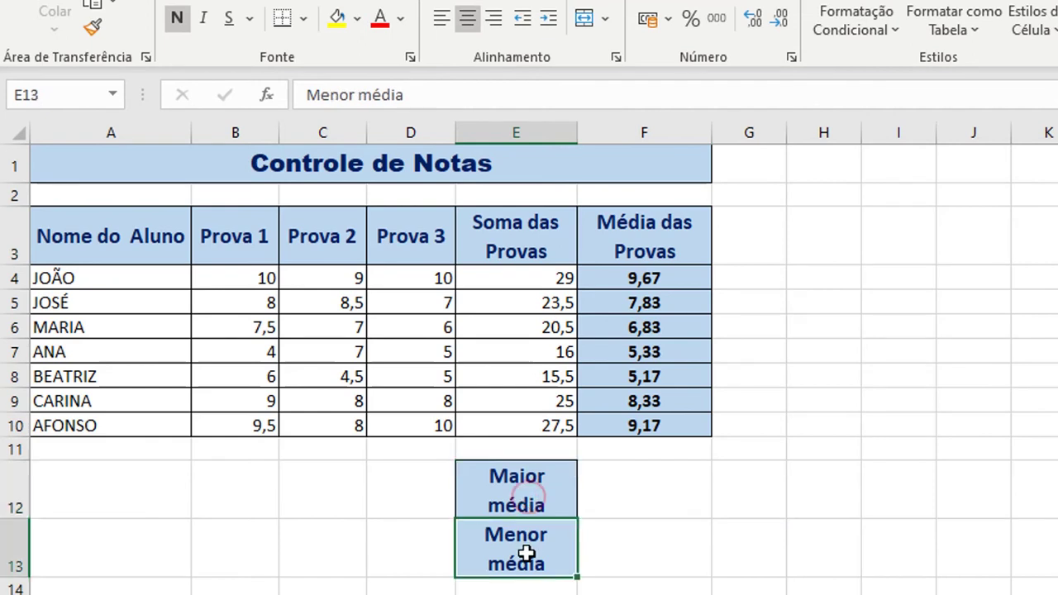
click(539, 496)
click(529, 548)
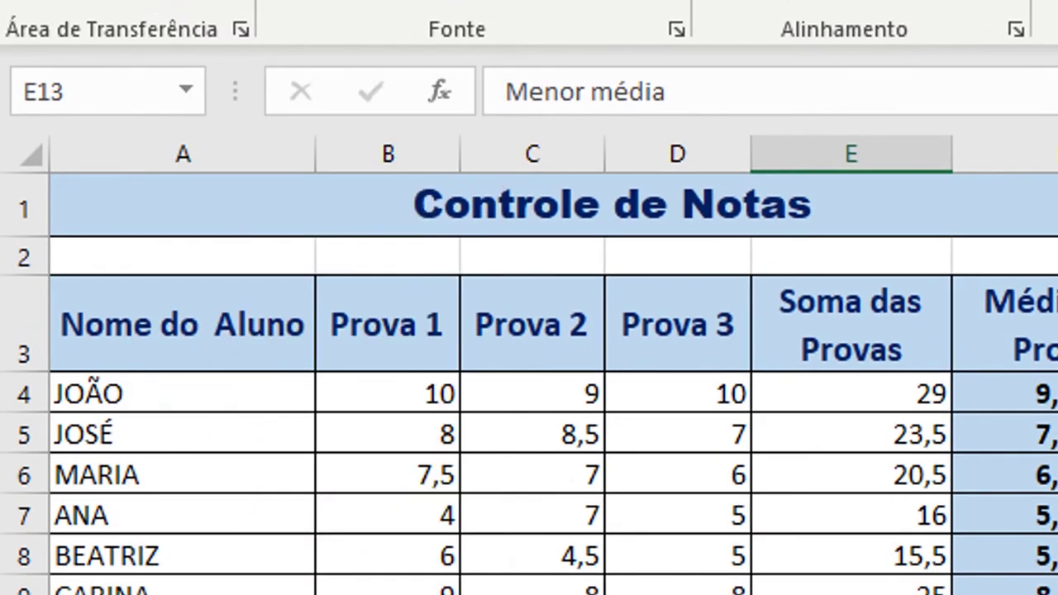
click(851, 587)
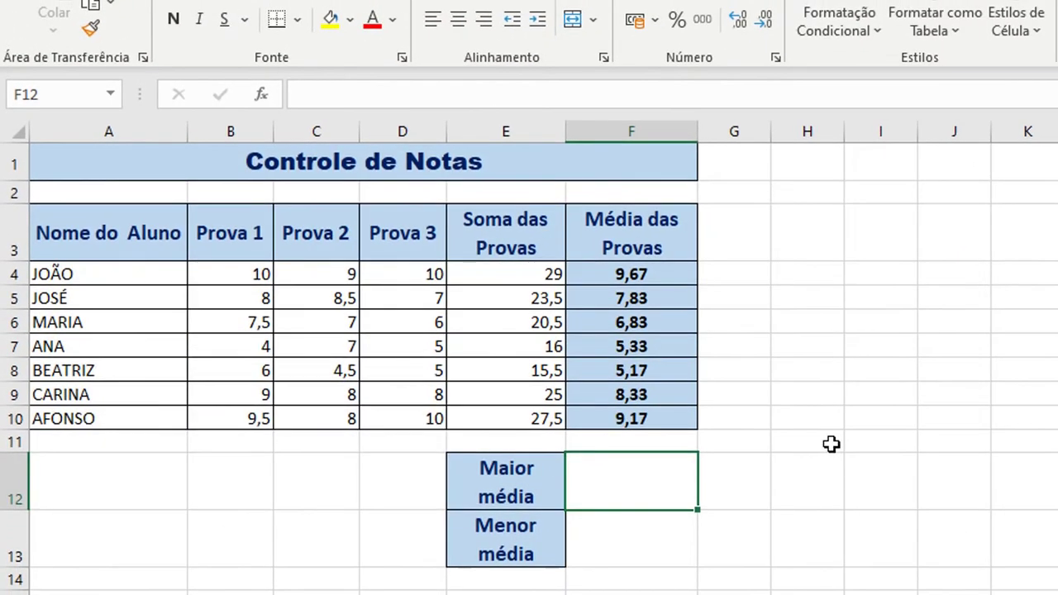
click(663, 272)
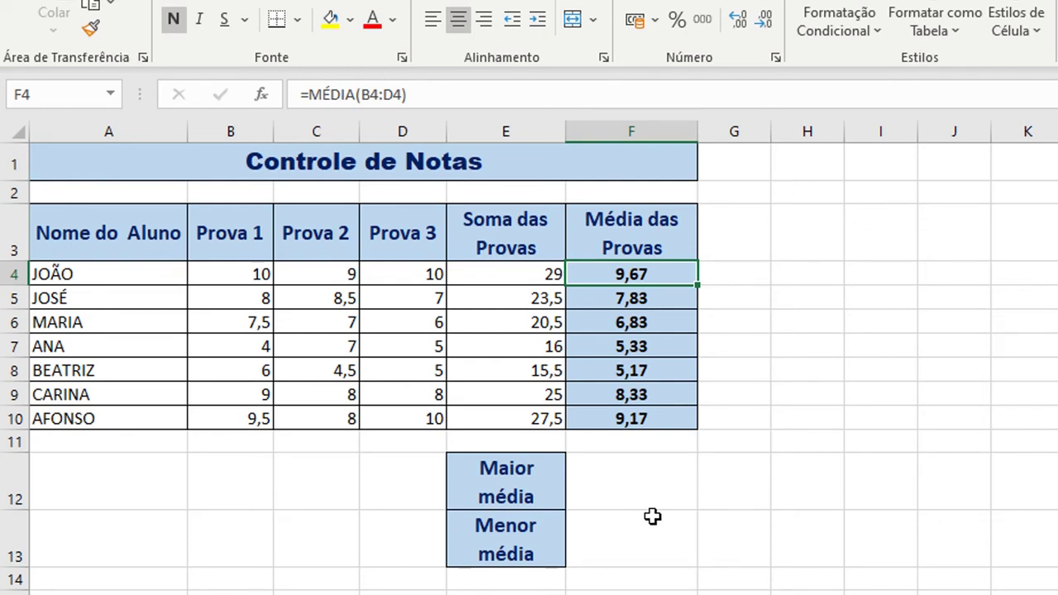
click(650, 324)
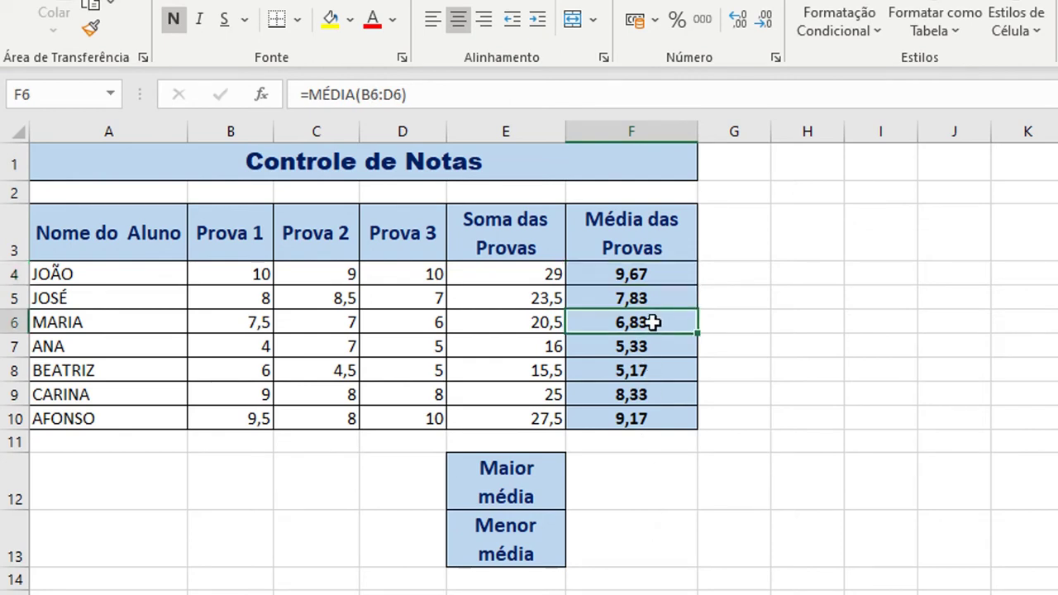
click(650, 287)
click(649, 368)
click(645, 347)
click(641, 322)
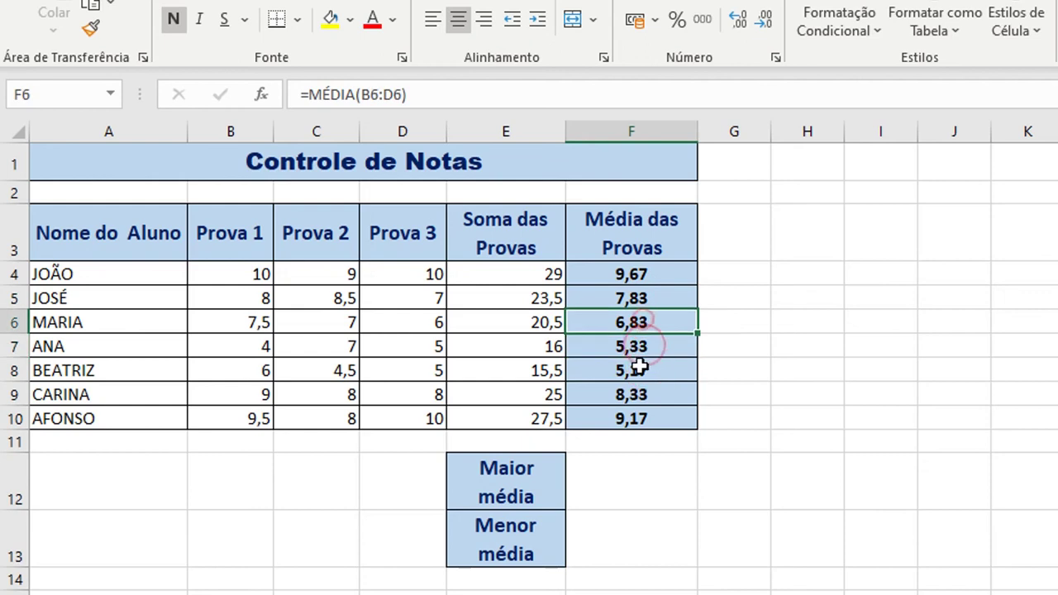
- Copy the formatting of average cell F8 to the empty result cells F12:F13 with Format Painter
click(638, 367)
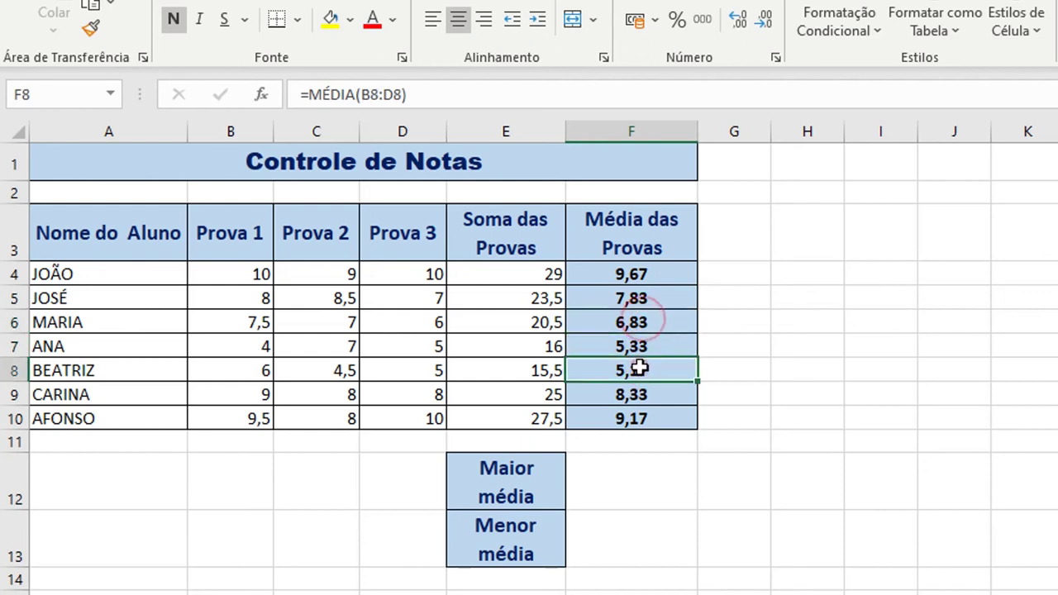
click(91, 32)
drag(611, 482, 612, 530)
click(807, 505)
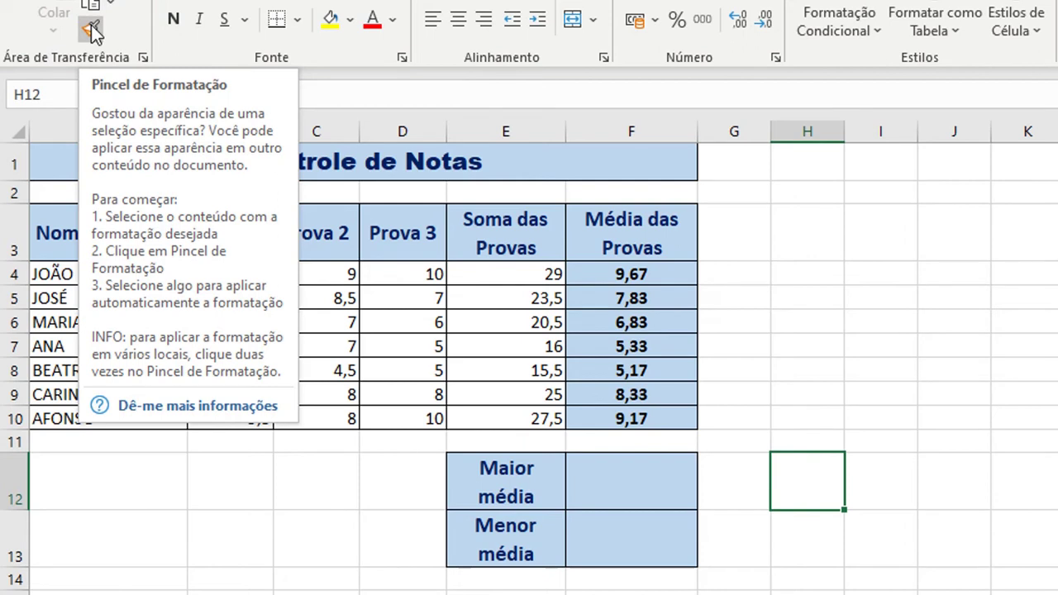
- Review the =MÁXIMO(A1:A5) syntax on the PowerPoint slide "PRINCIPAIS FUNÇÕES" and return to the Excel grades workbook
click(977, 413)
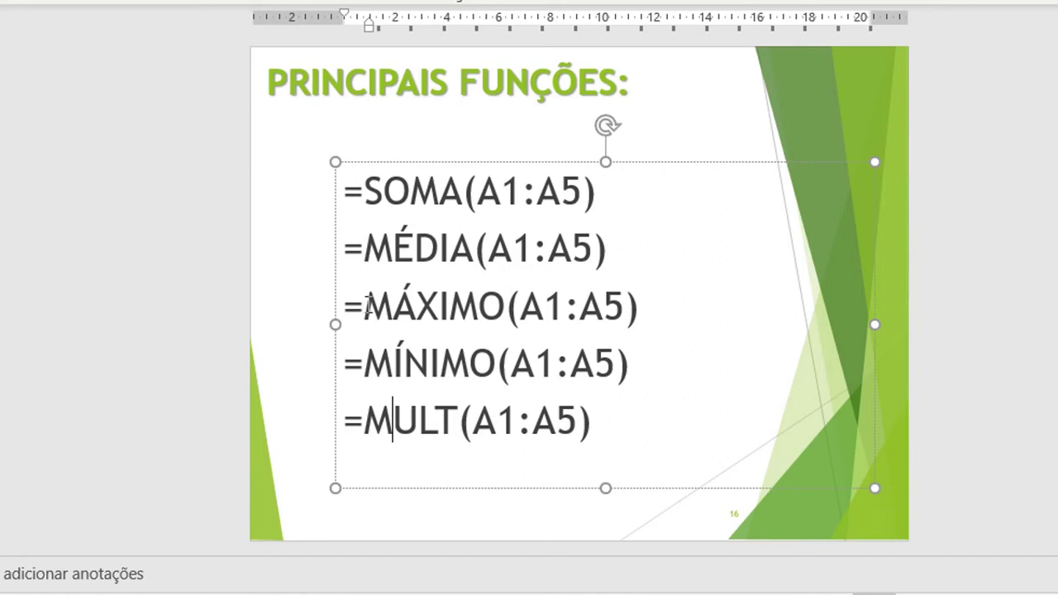
drag(363, 304, 618, 314)
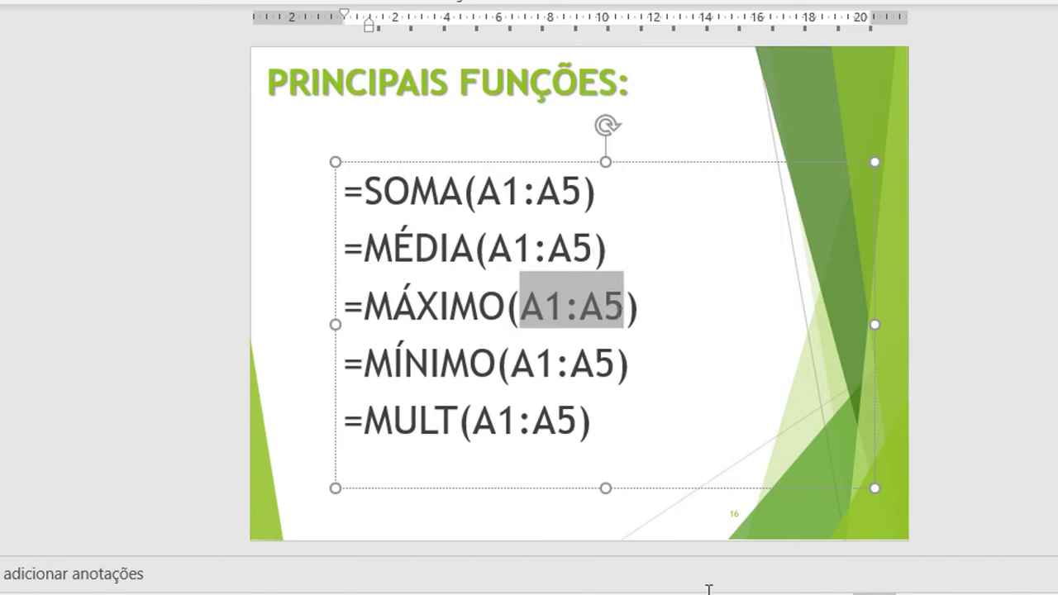
mouse_move(667, 594)
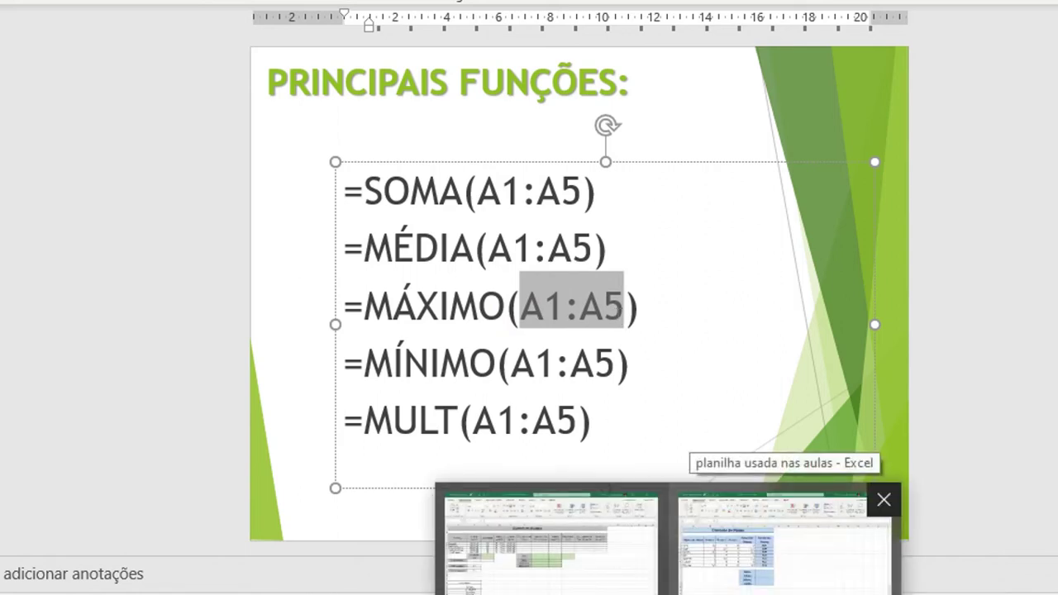
click(784, 537)
- Enter the formula =maximo(F4:F10) in cell F12, beside "Maior média", to calculate the highest average
click(551, 449)
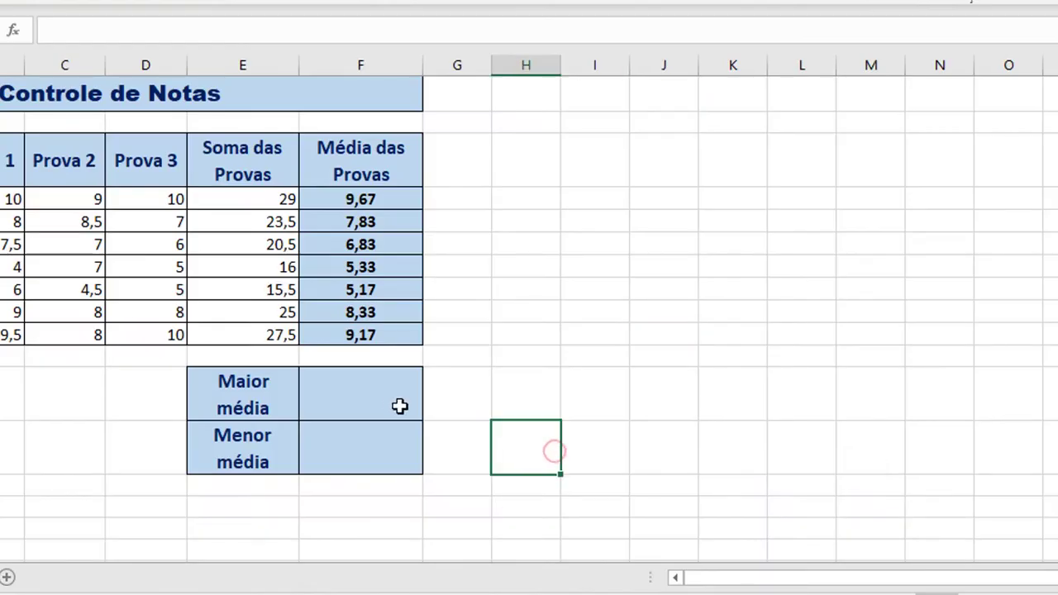
click(386, 401)
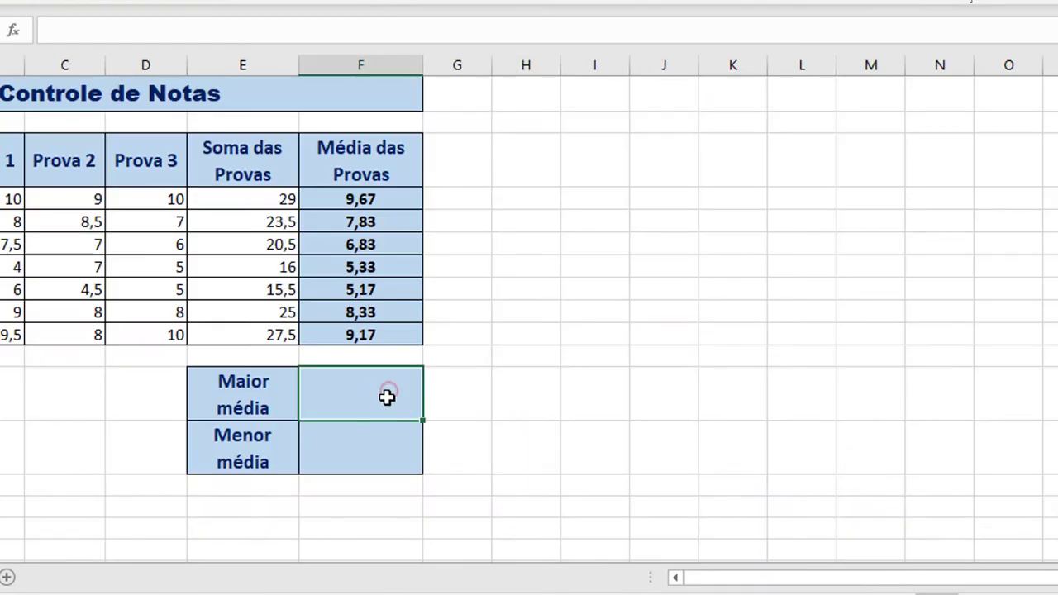
click(386, 398)
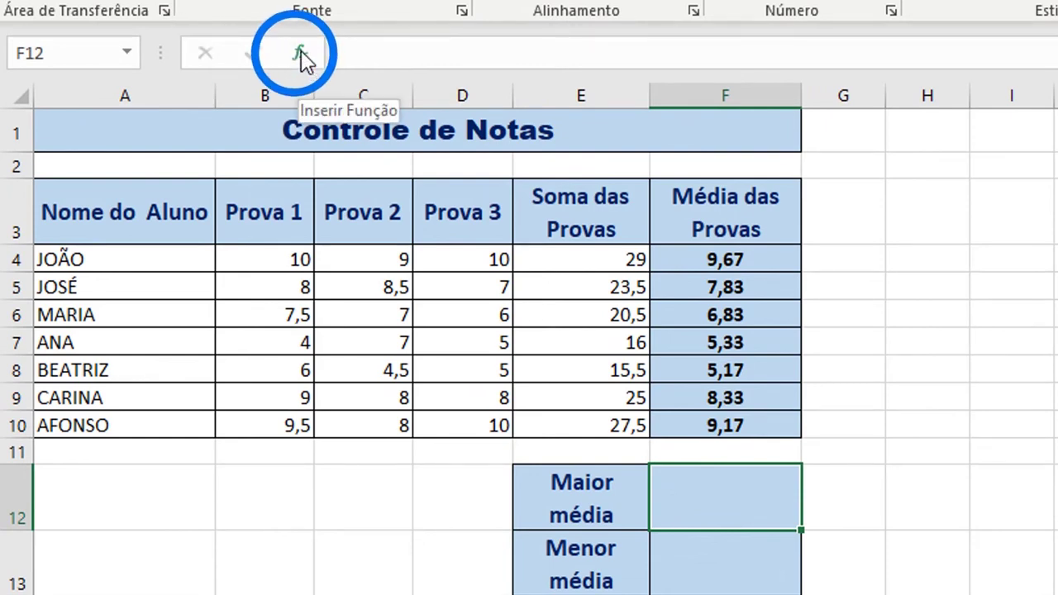
click(980, 499)
click(735, 478)
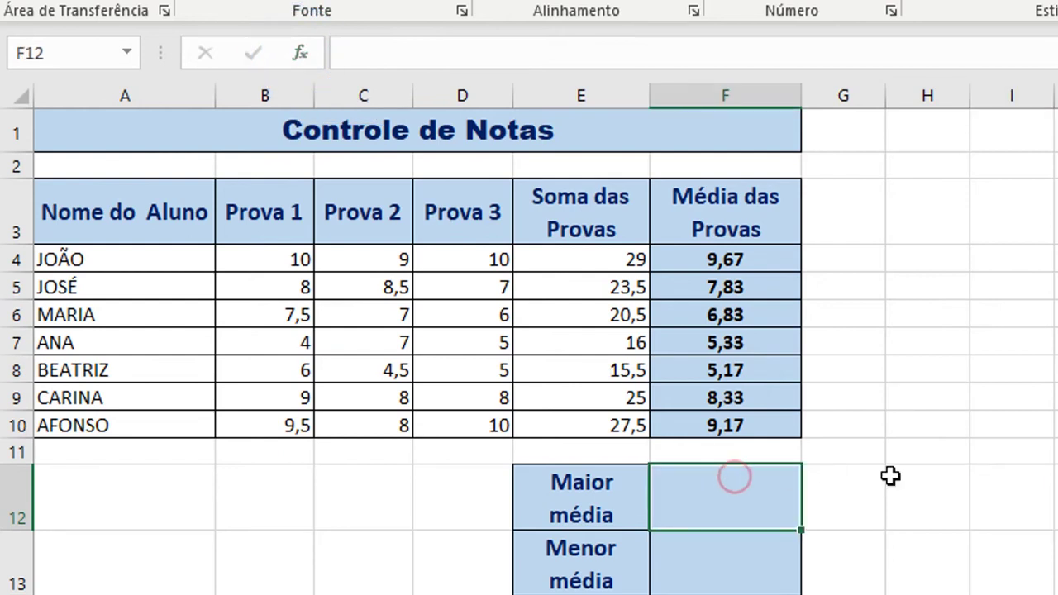
text(=ma)
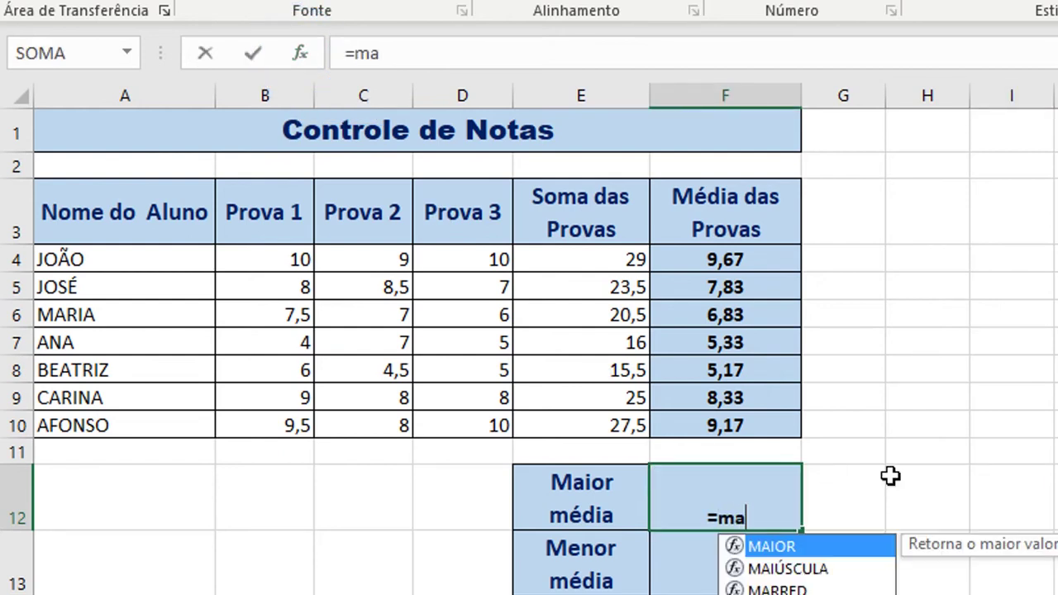
text(ximo()
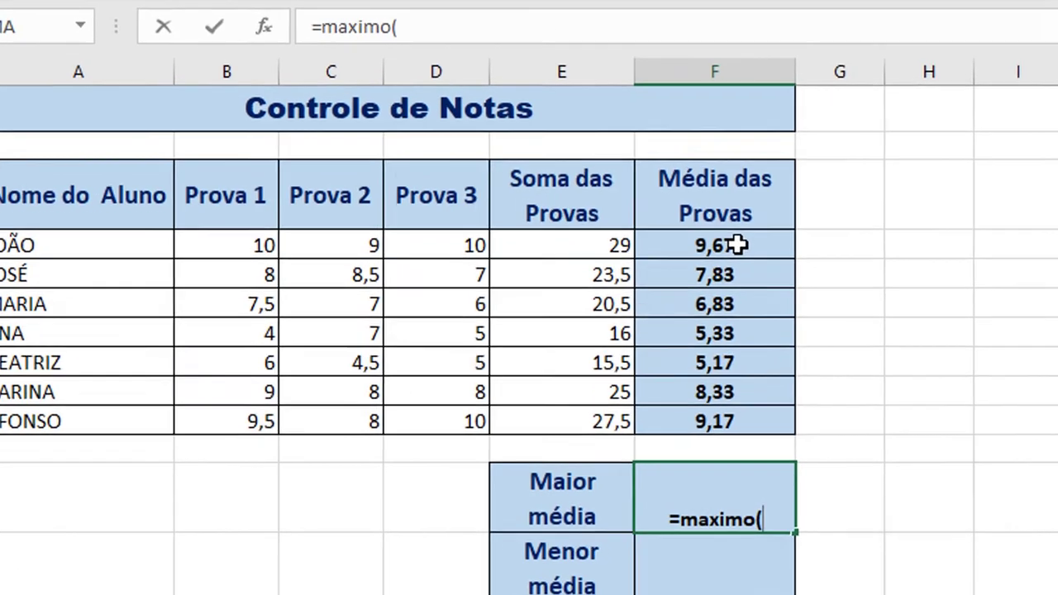
click(735, 244)
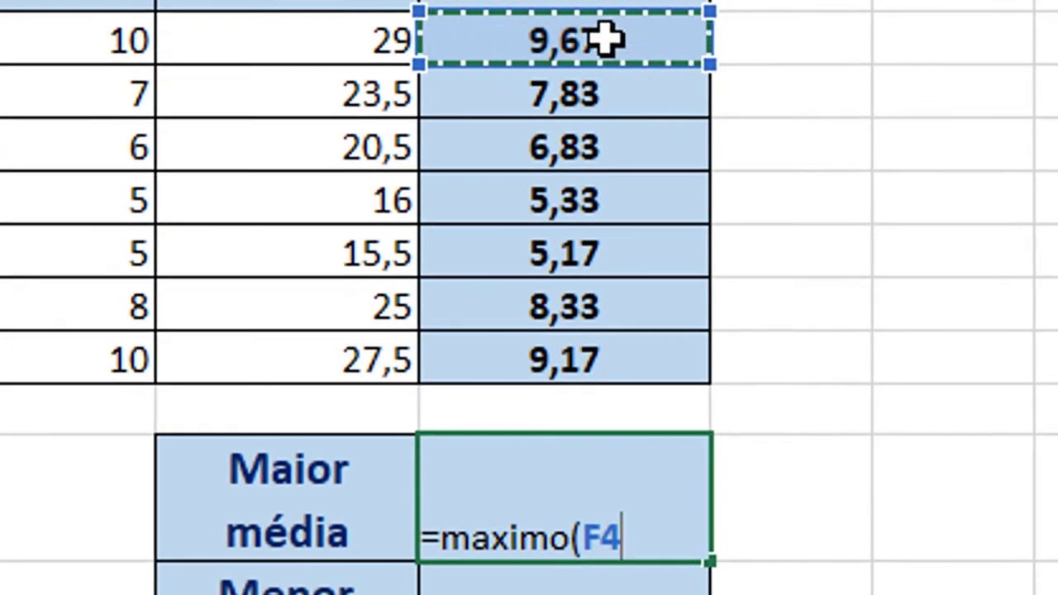
drag(607, 40, 645, 362)
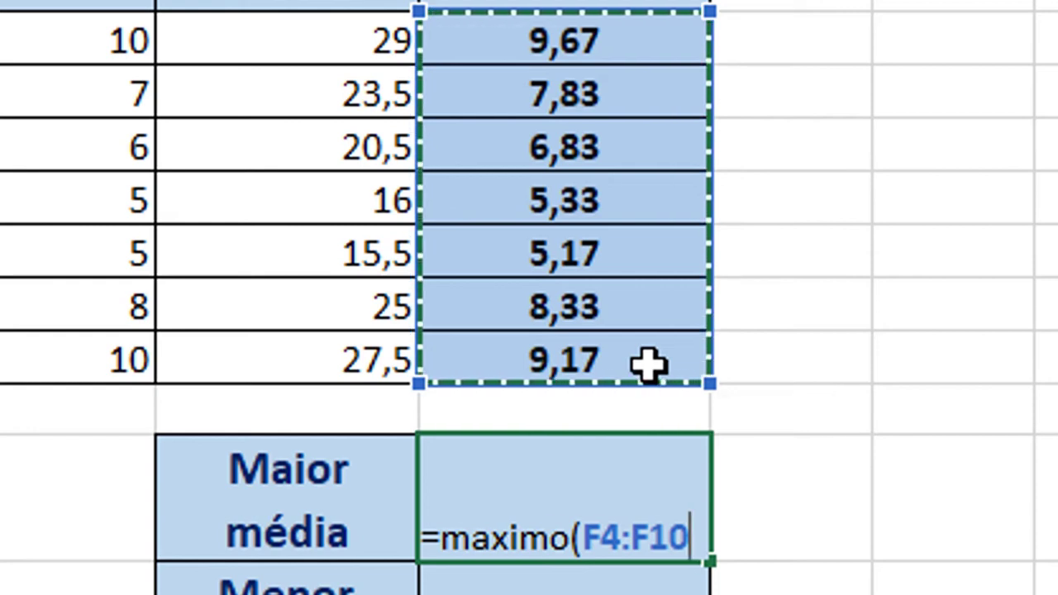
text())
key(Return)
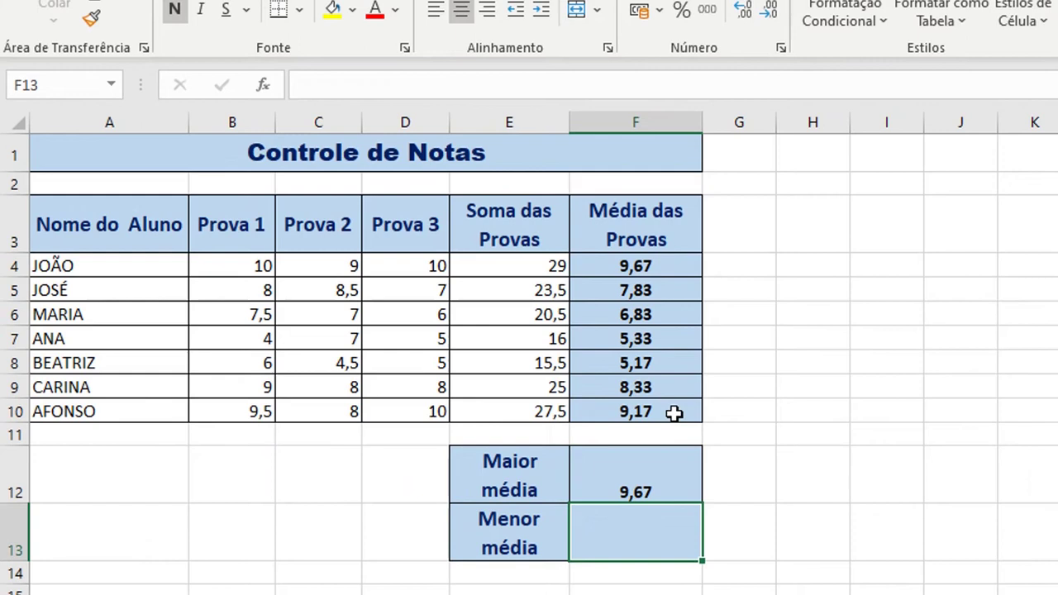
drag(665, 265, 677, 406)
click(862, 462)
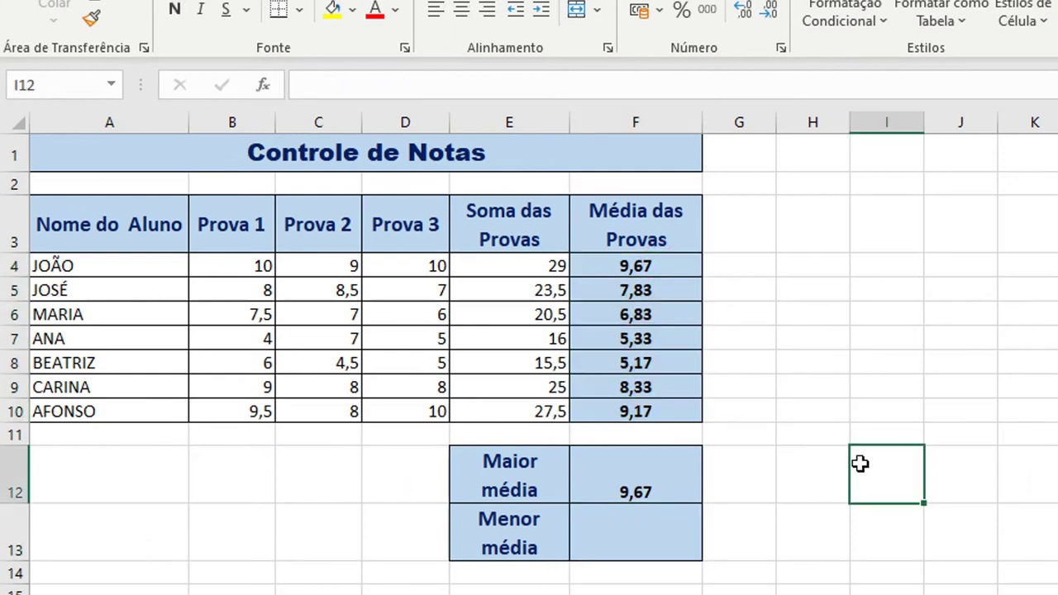
- Select cell F13 beside "Menor média" and review the =MÍNIMO(A1:A5) syntax on the PowerPoint slide "PRINCIPAIS FUNÇÕES"
click(661, 522)
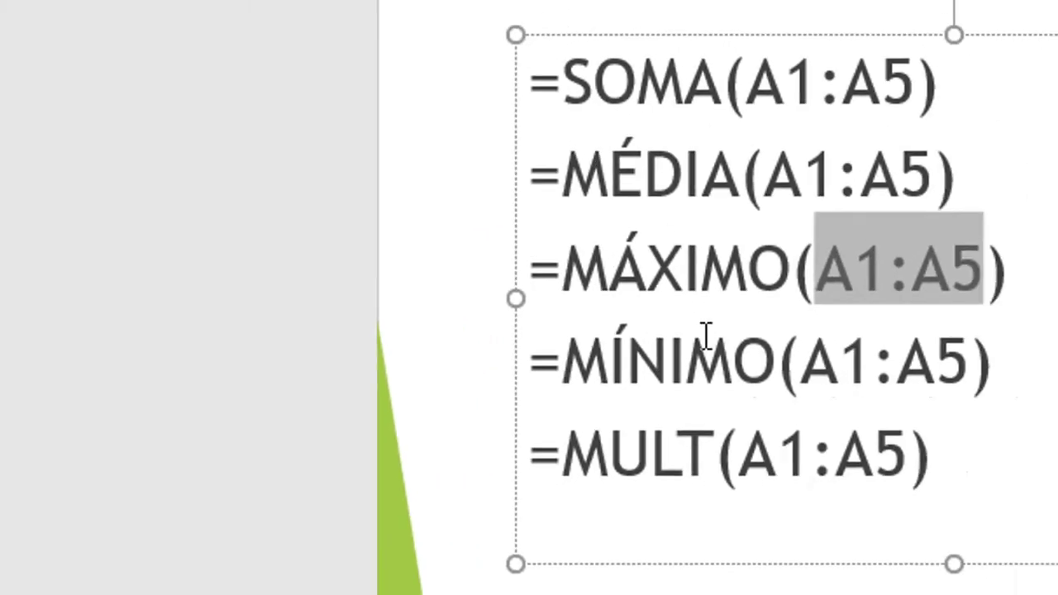
click(895, 355)
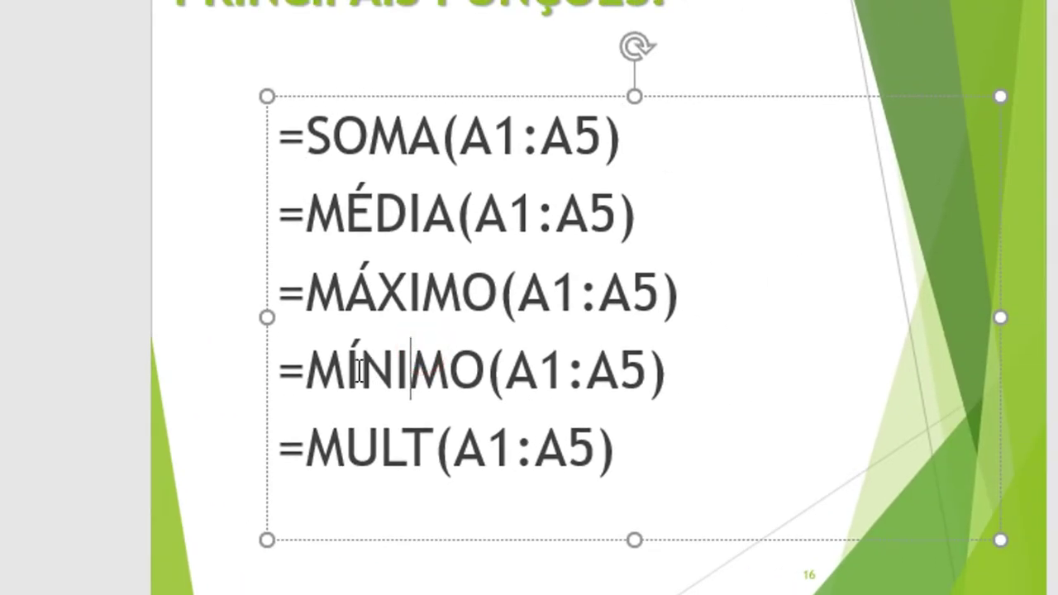
drag(316, 364, 483, 367)
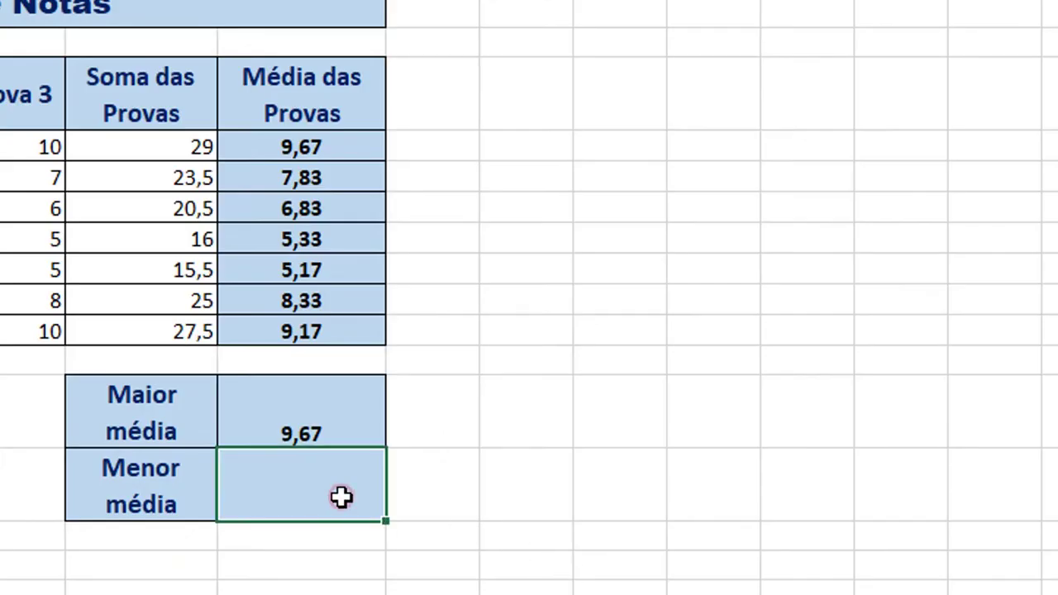
- Return to the Excel workbook and enter the formula =minimo(F4:F10) in cell F13 to calculate the lowest average
double_click(342, 496)
text(=mini)
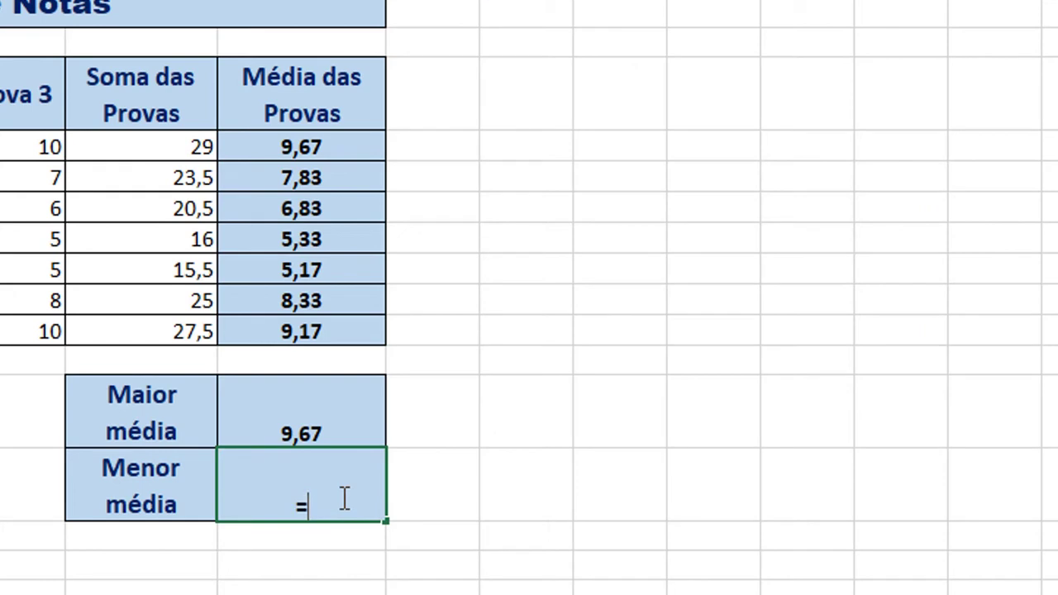
text(mo()
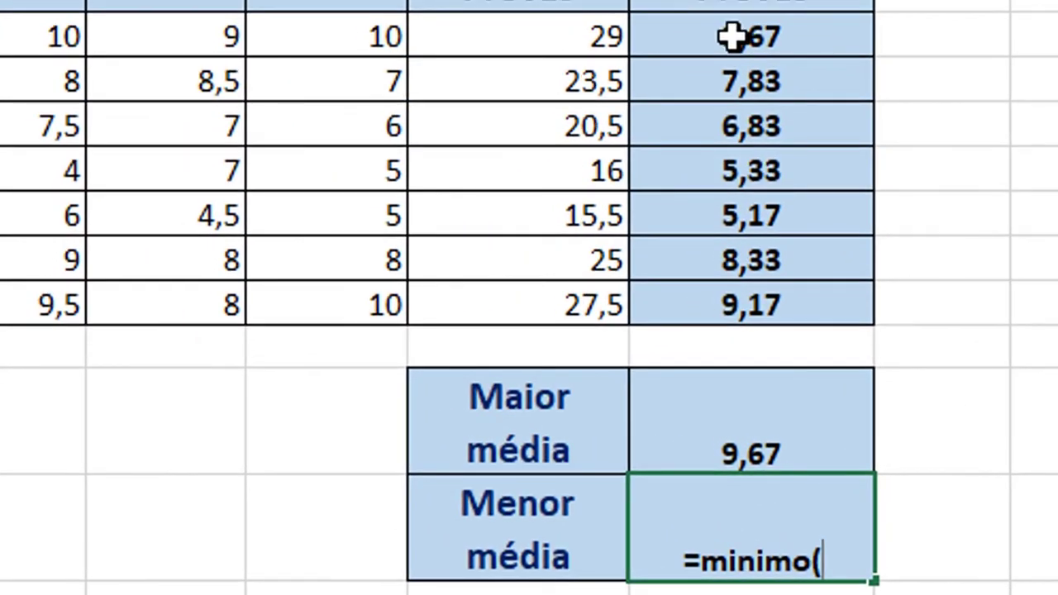
drag(733, 37, 703, 300)
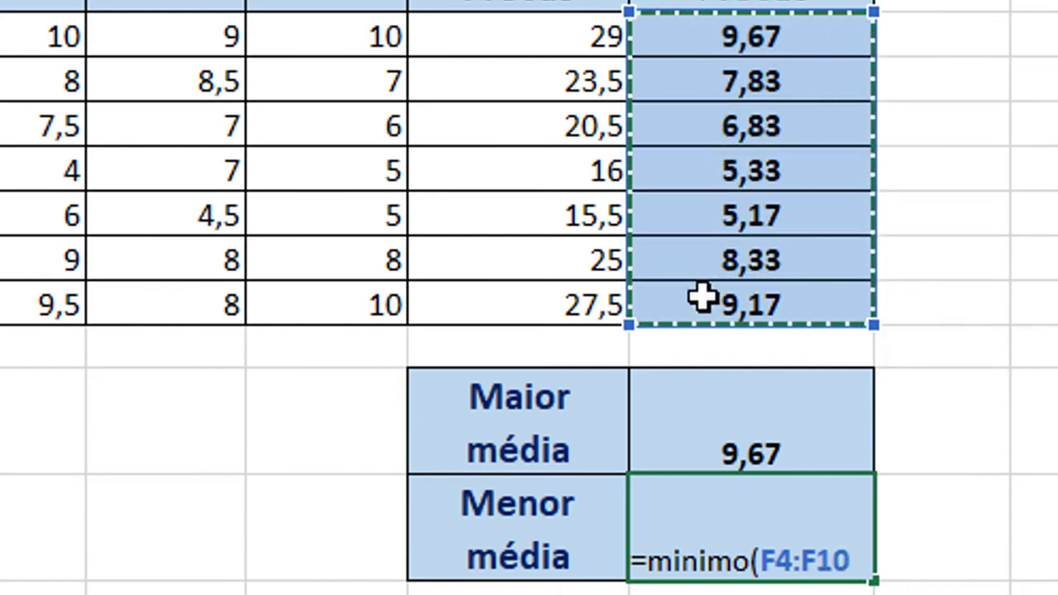
text())
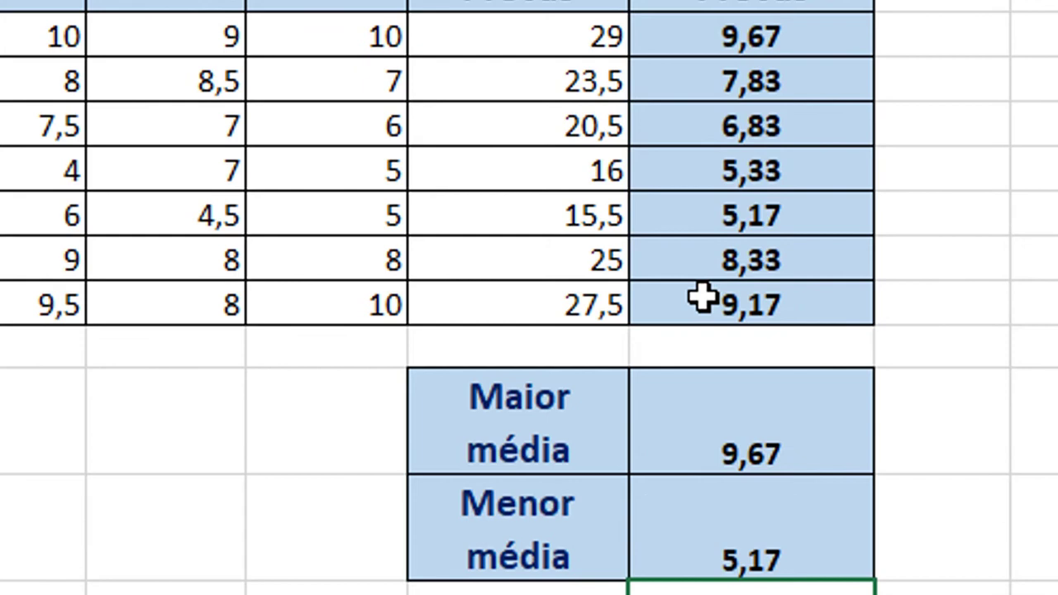
click(925, 465)
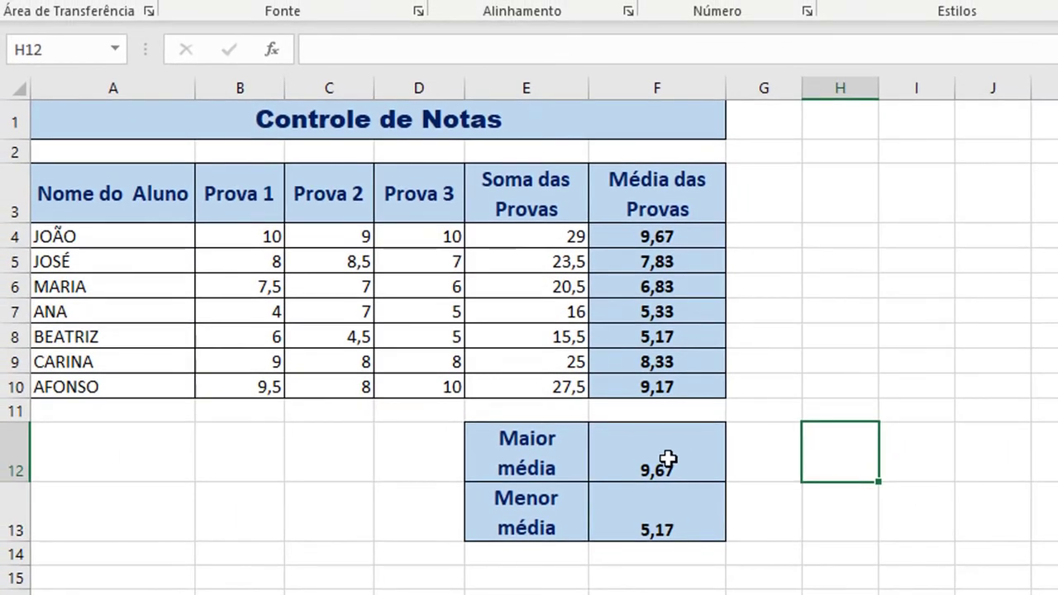
- Check the formulas in F12 and F13 and align the results in F12:F13 to the vertical middle of their cells
click(666, 459)
click(668, 510)
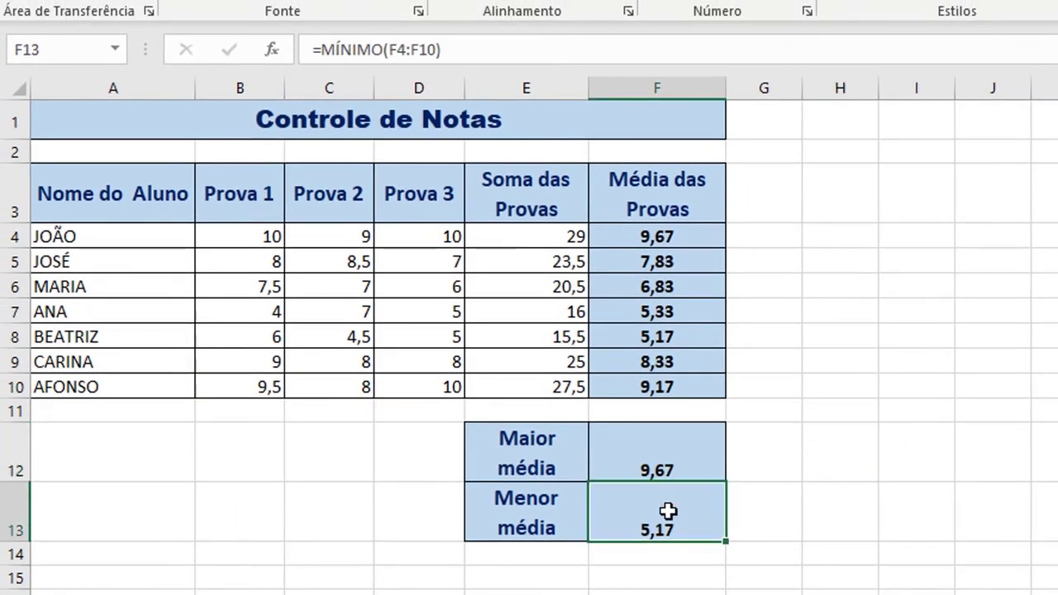
click(633, 449)
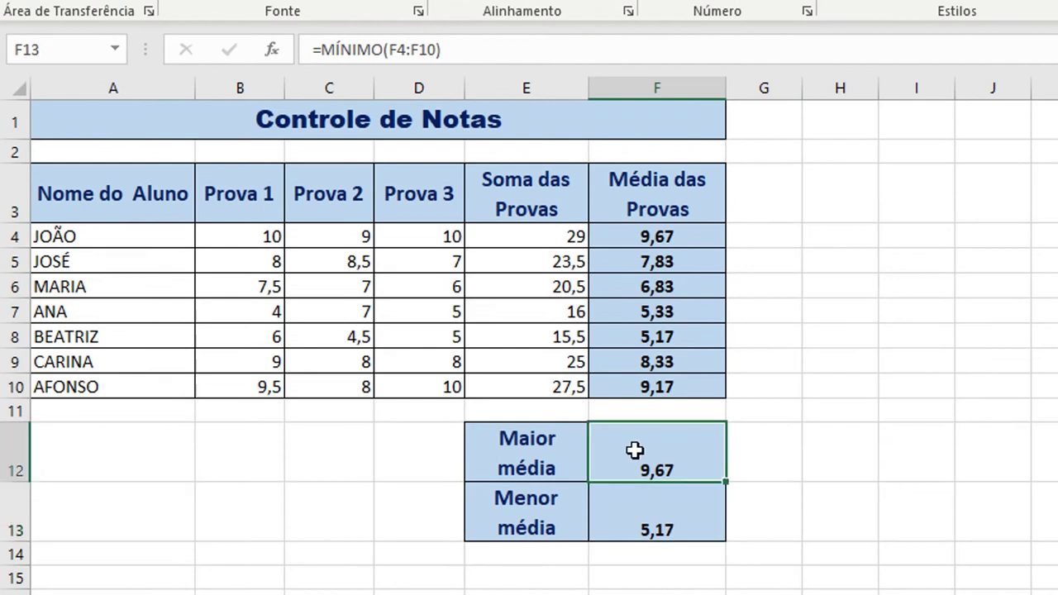
click(664, 507)
click(679, 447)
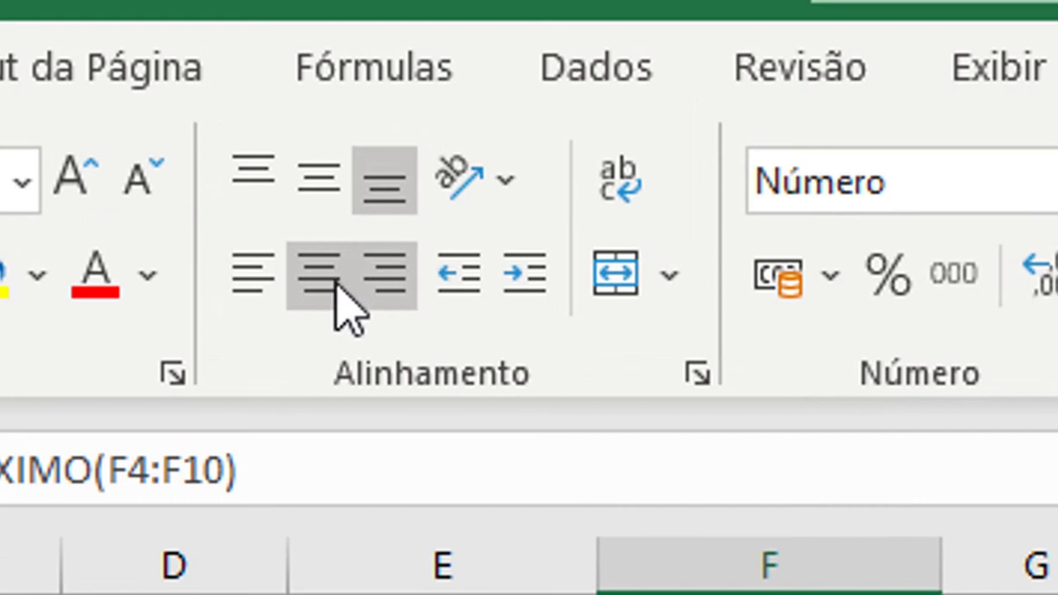
click(1050, 588)
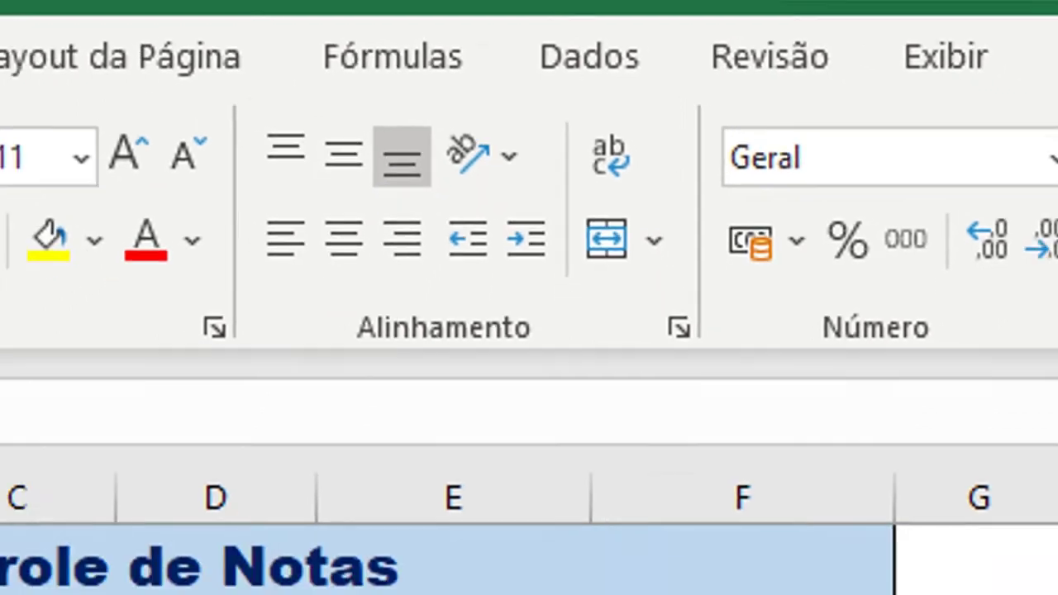
drag(633, 585, 623, 592)
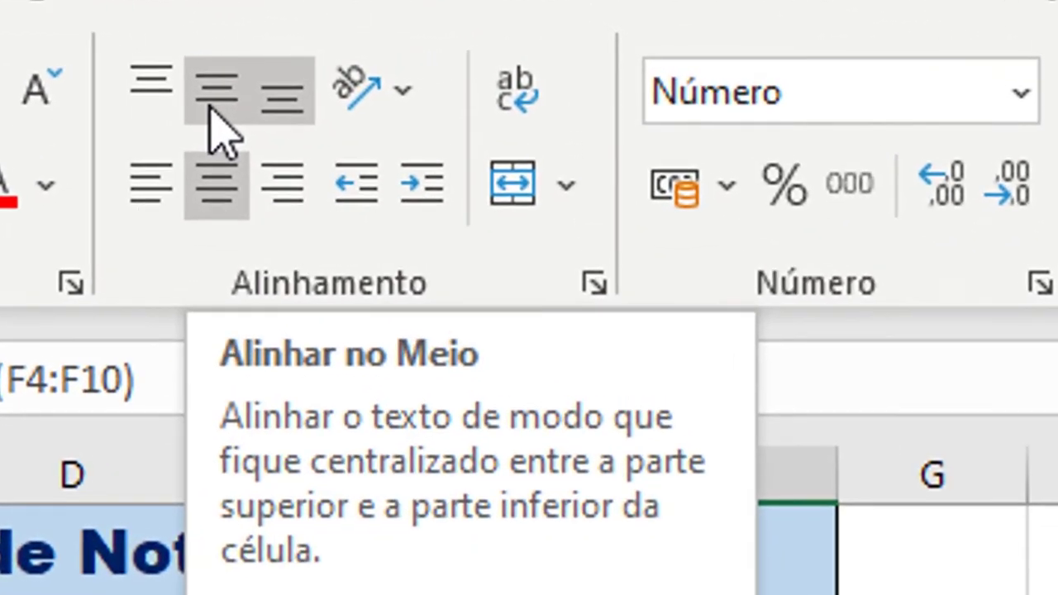
click(211, 98)
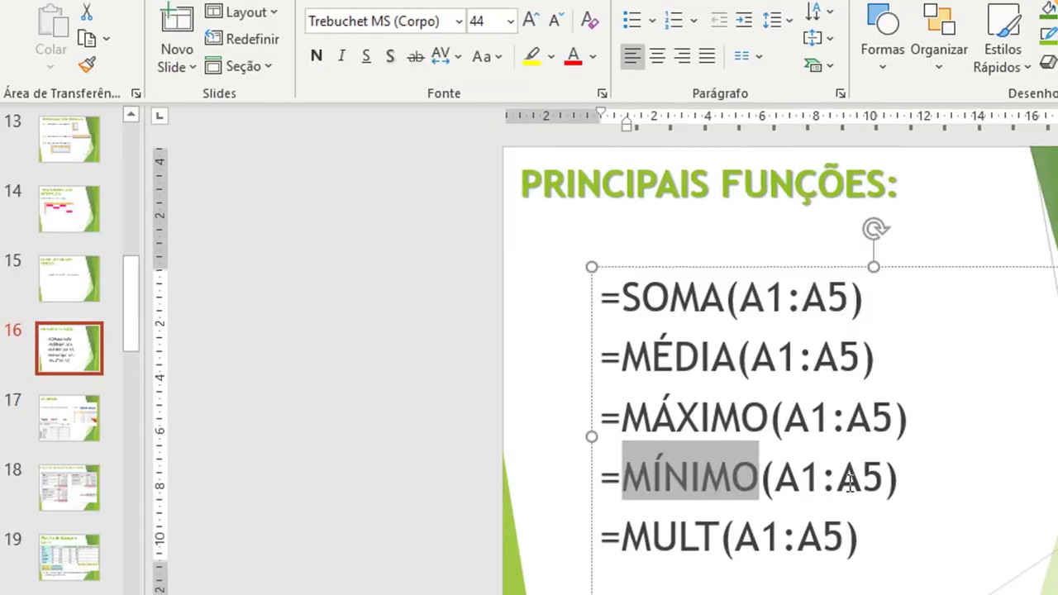
- Switch to the PowerPoint slide "PRINCIPAIS FUNÇÕES" and review the MÁXIMO and MÍNIMO functions and the =maior(intervalo;posição) syntax
click(826, 474)
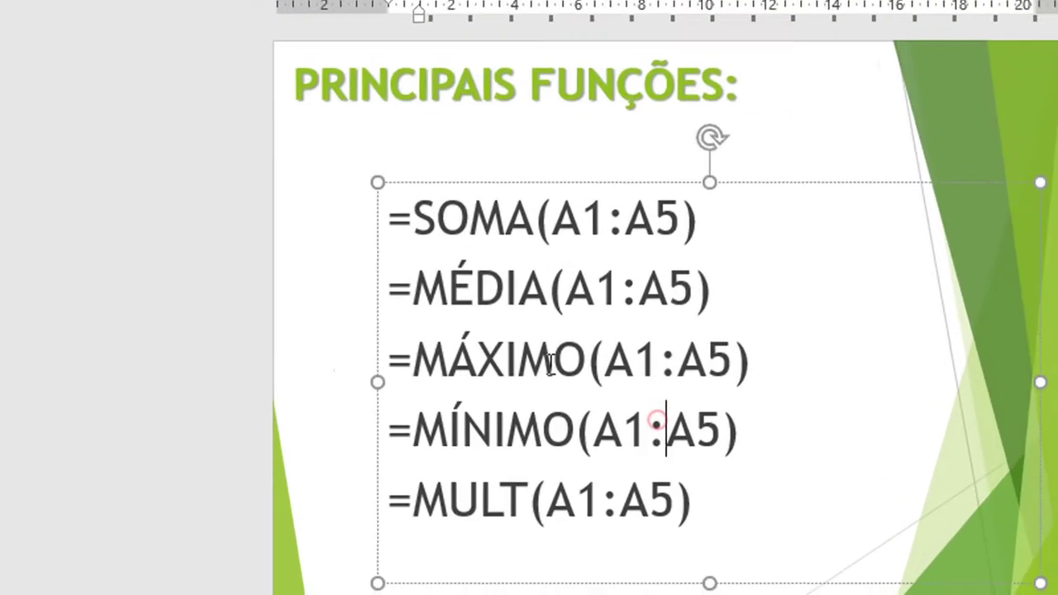
drag(177, 291, 378, 289)
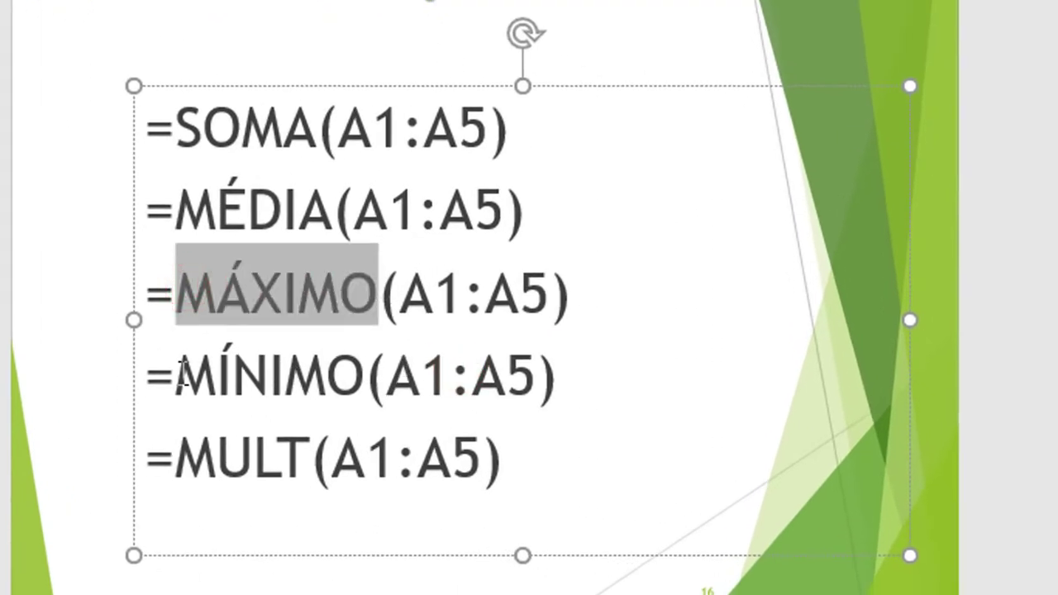
drag(178, 376, 366, 374)
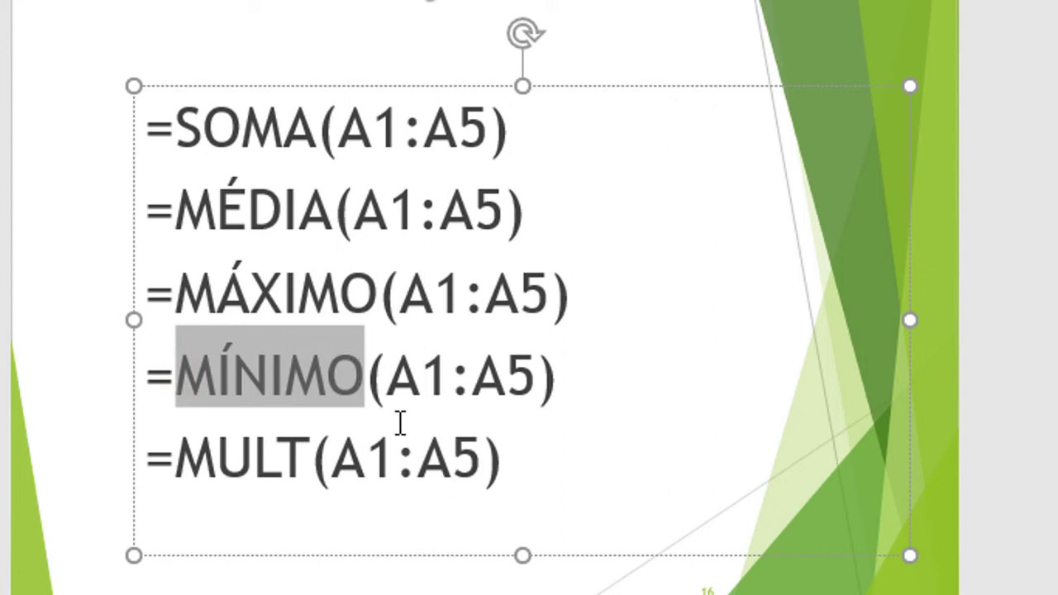
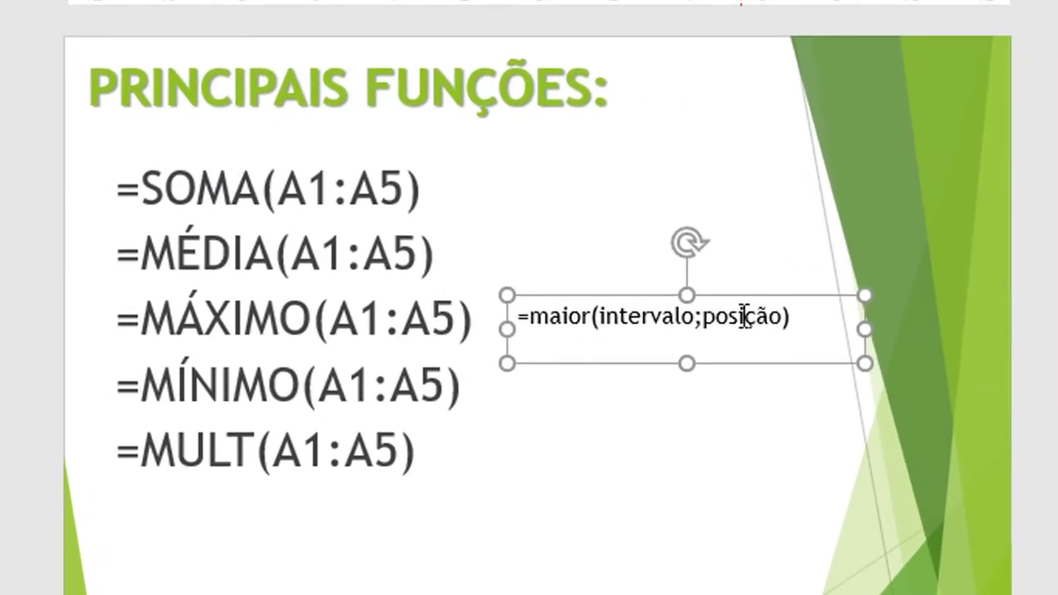
double_click(743, 317)
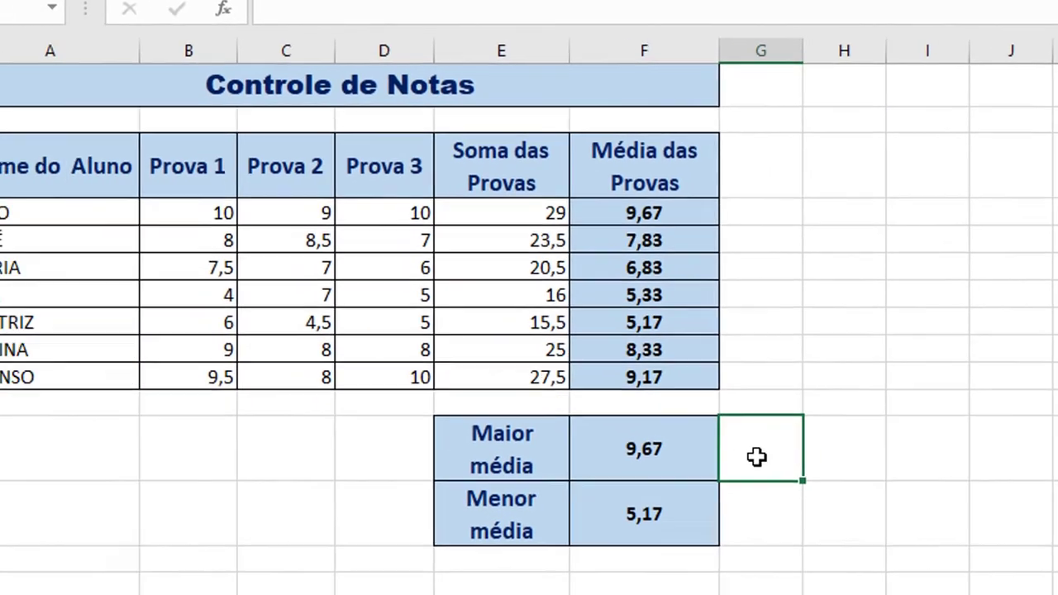
- Back in the Excel workbook, enter the label "Segunda maior média" in cell E15 and auto-fit the width of column E
click(801, 434)
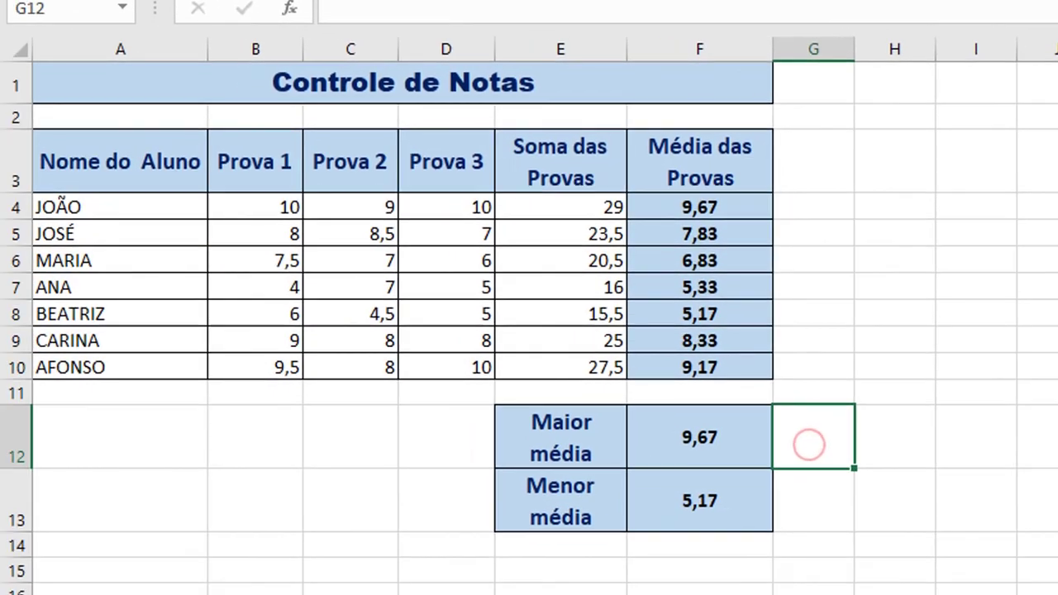
click(609, 565)
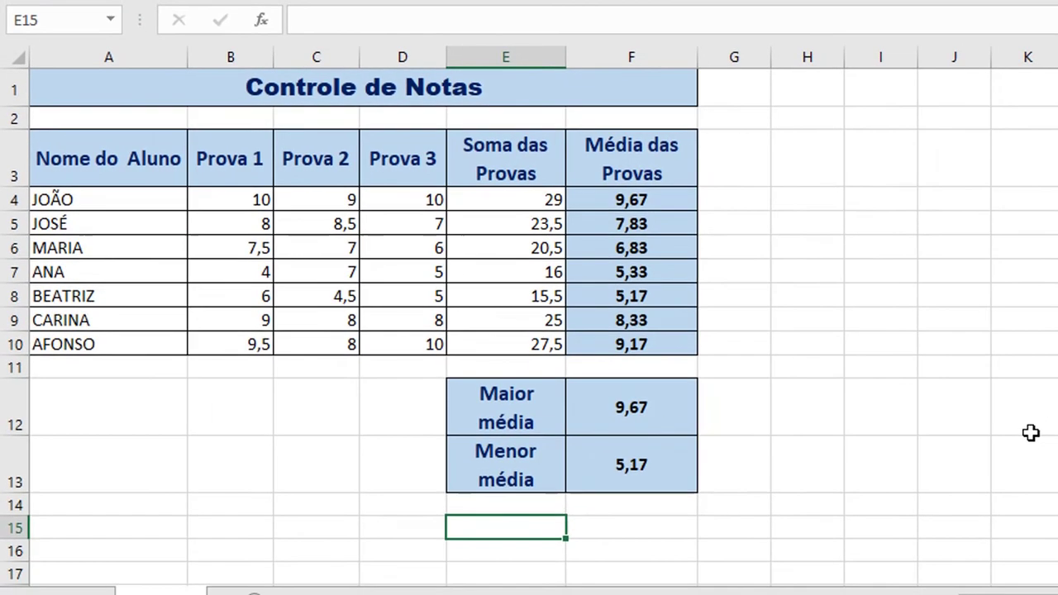
text(Segunda m)
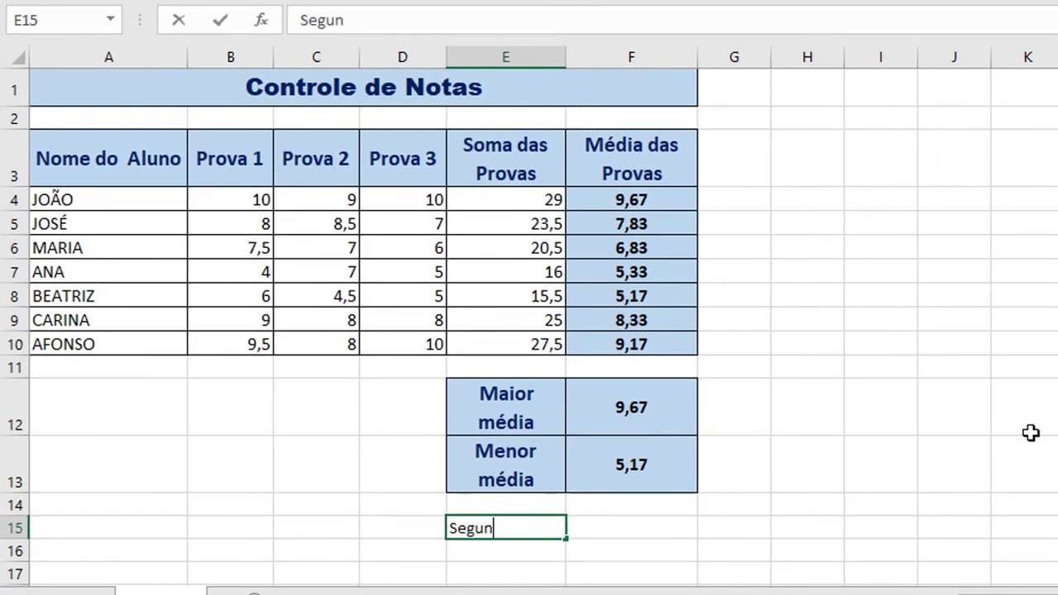
key(BackSpace)
key(BackSpace)
key(BackSpace)
text(a maior )
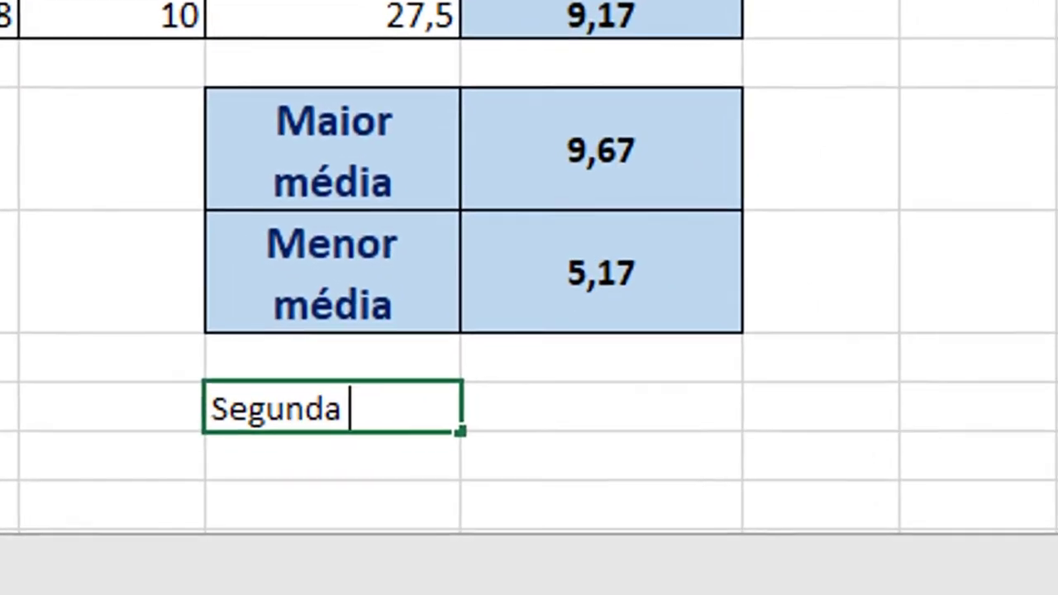
text(média)
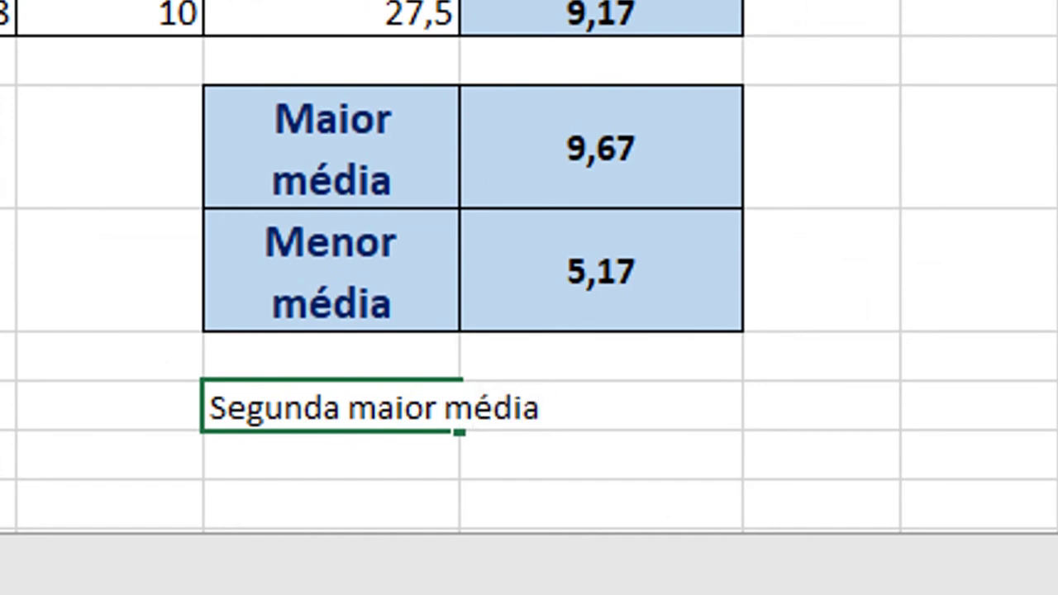
key(Return)
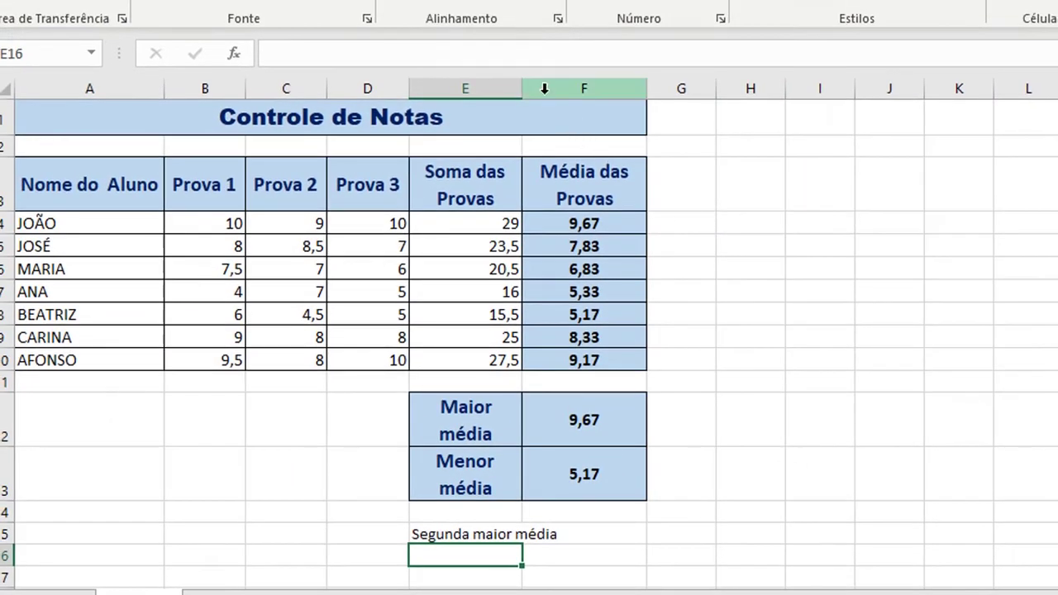
double_click(524, 89)
click(831, 342)
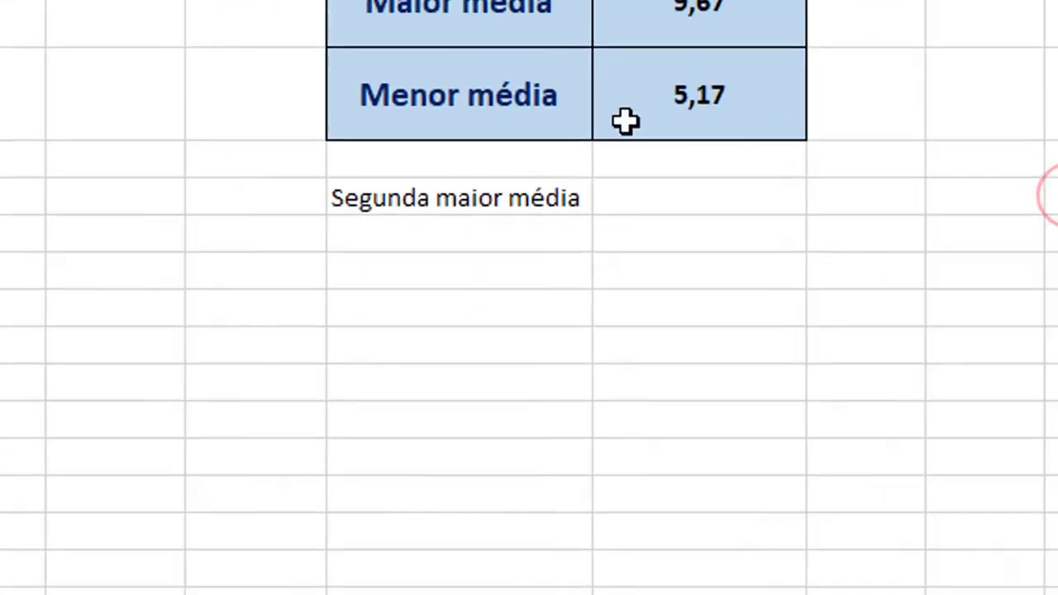
- Copy the formatting of "Maior média" in E12 to E15 and of result cell F12 to F15 with Format Painter
click(472, 441)
click(99, 61)
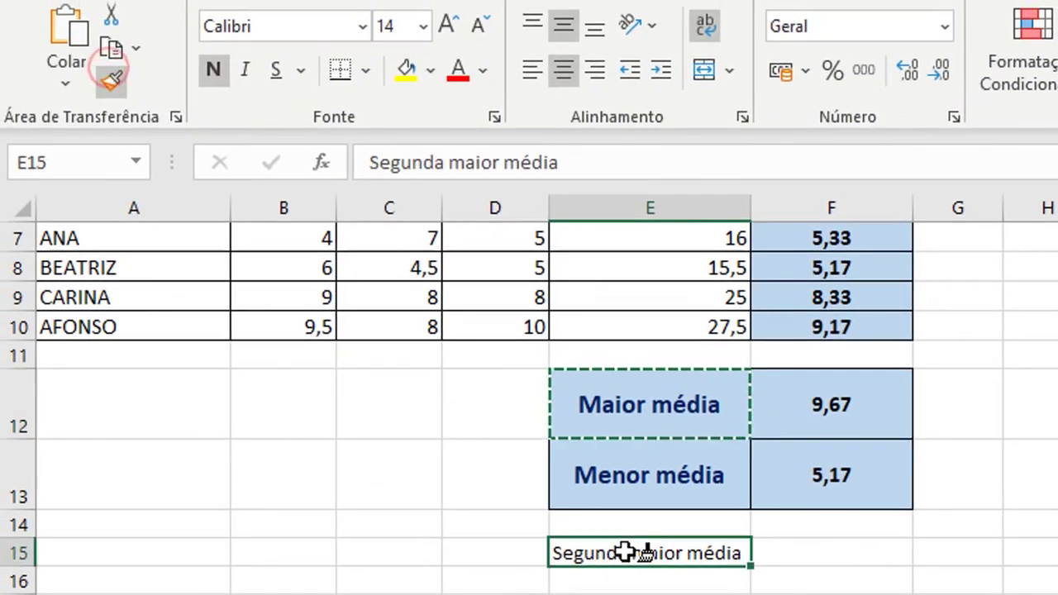
click(495, 273)
click(702, 48)
click(92, 134)
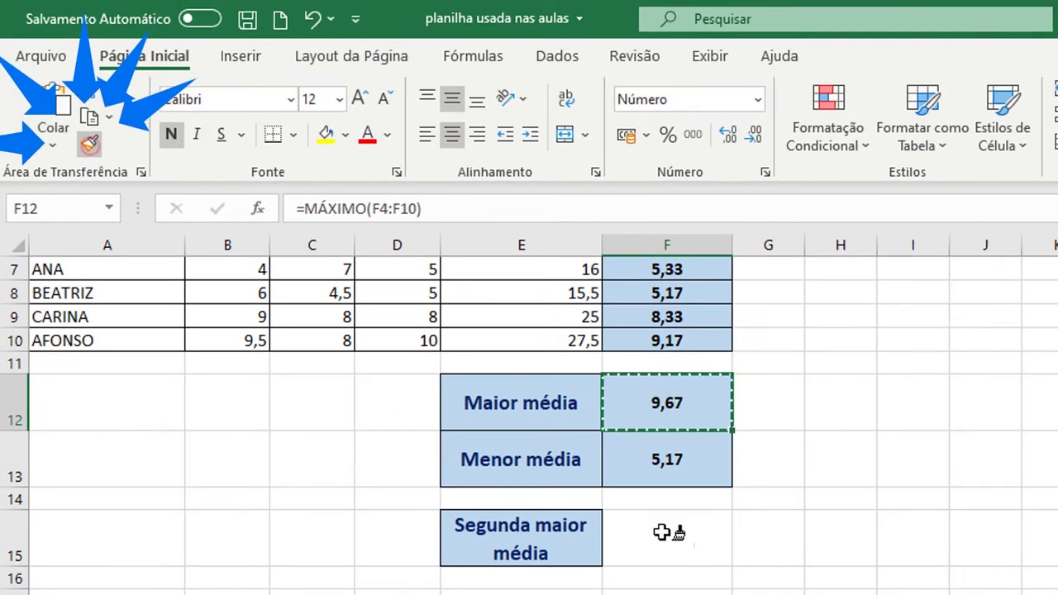
click(694, 554)
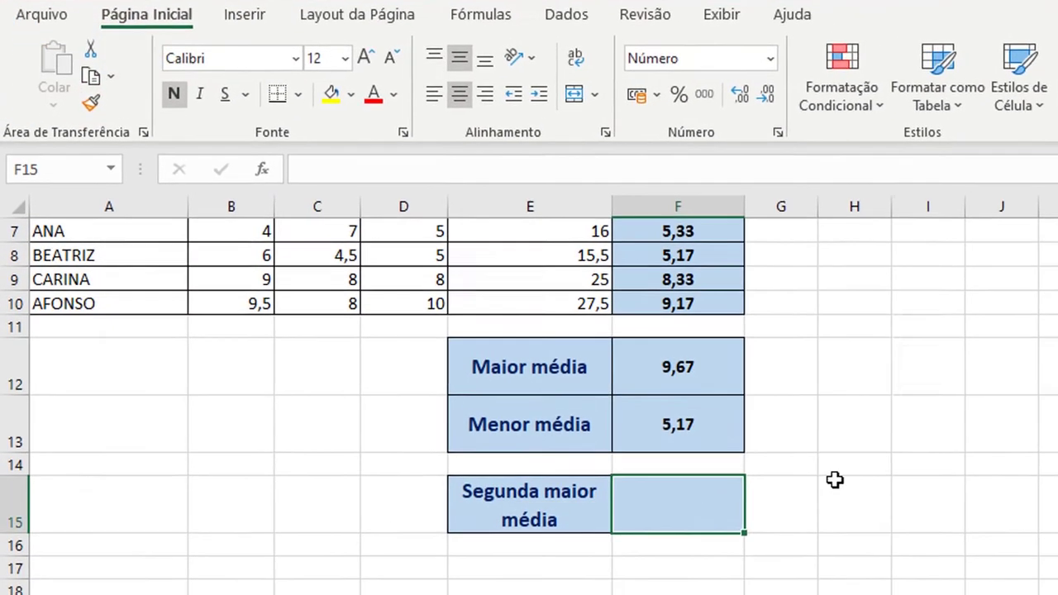
- Check the MÁXIMO formula in the "Maior média" result cell F12 without changing it
click(655, 401)
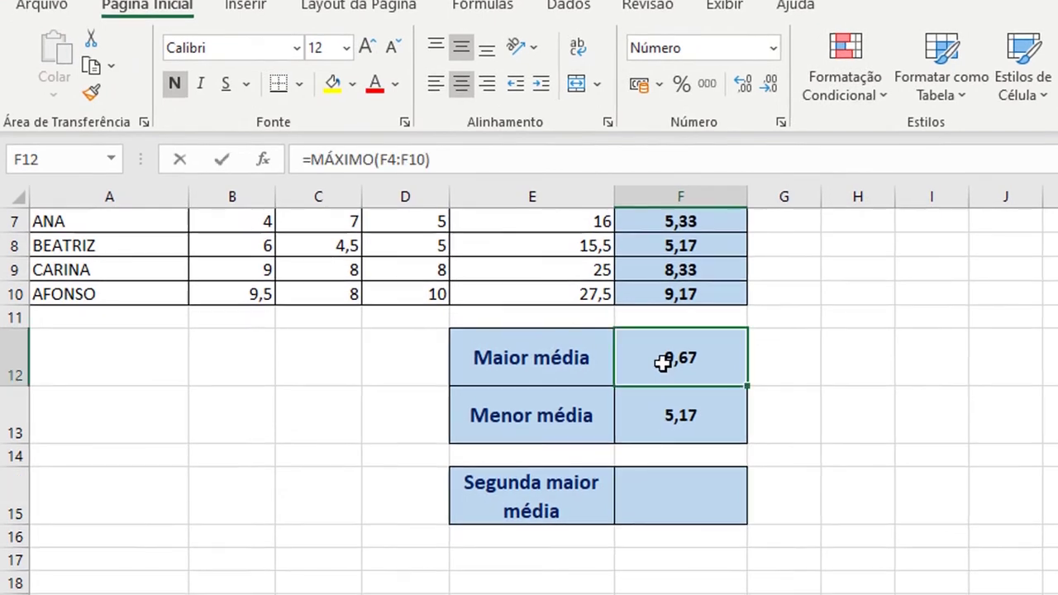
double_click(673, 401)
key(Return)
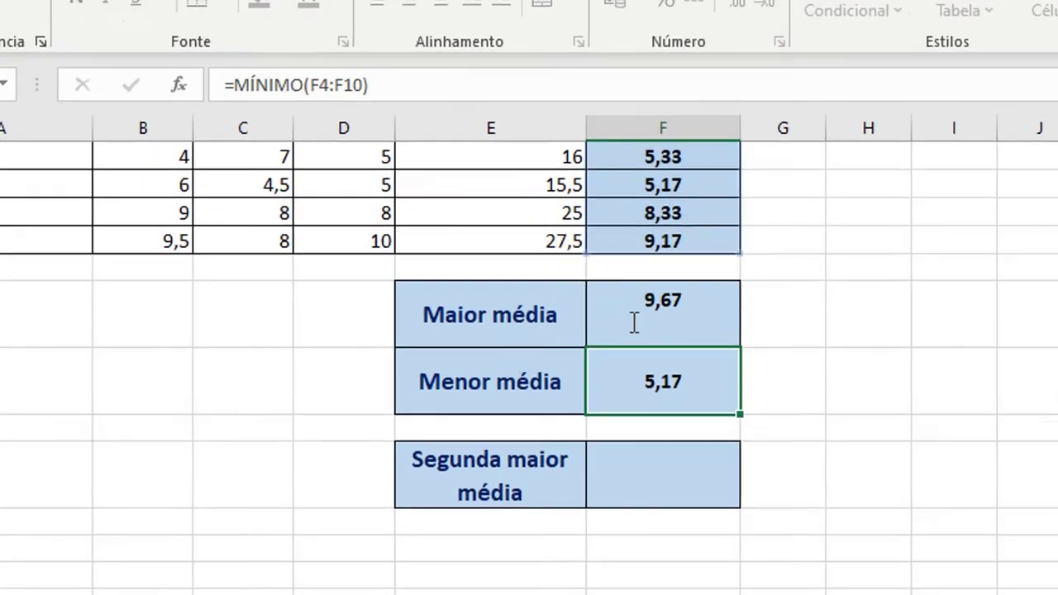
- Enter the formula =maior(F4:F10;2) in F15 to calculate the second-highest average
click(672, 504)
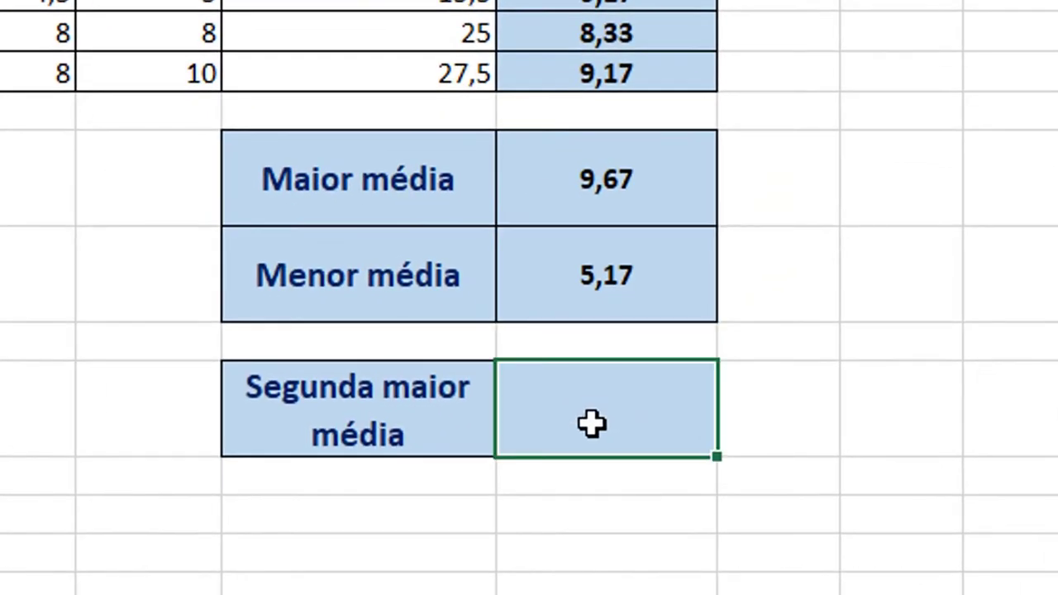
double_click(592, 423)
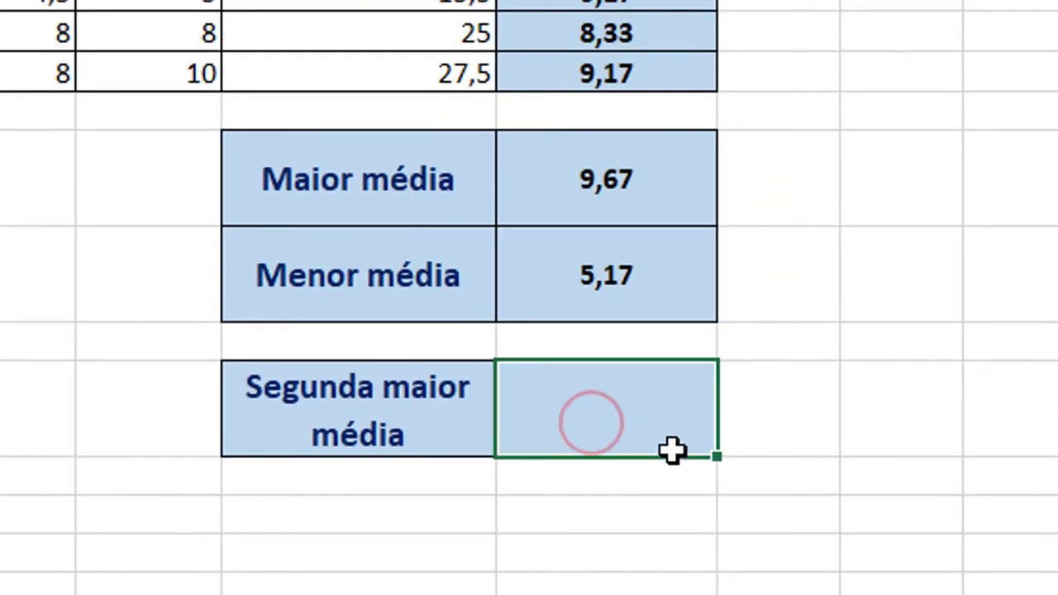
text(=maior)
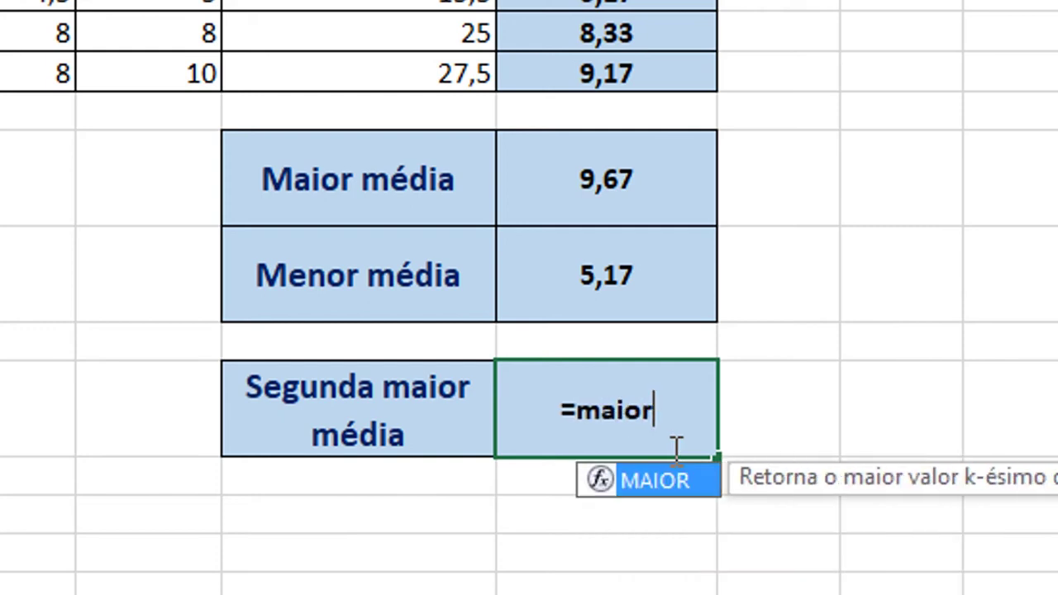
text(()
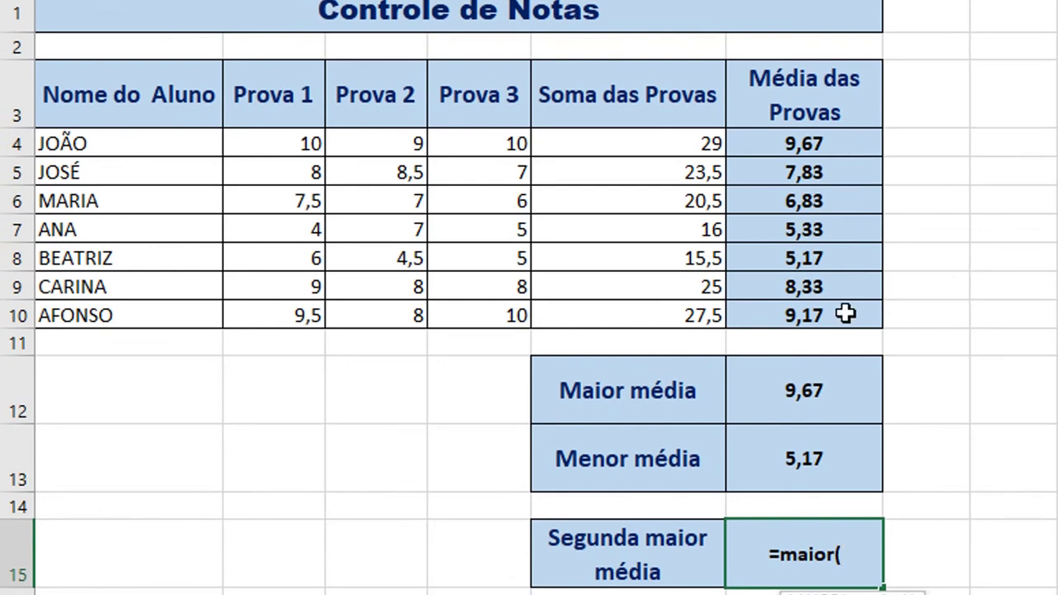
click(818, 143)
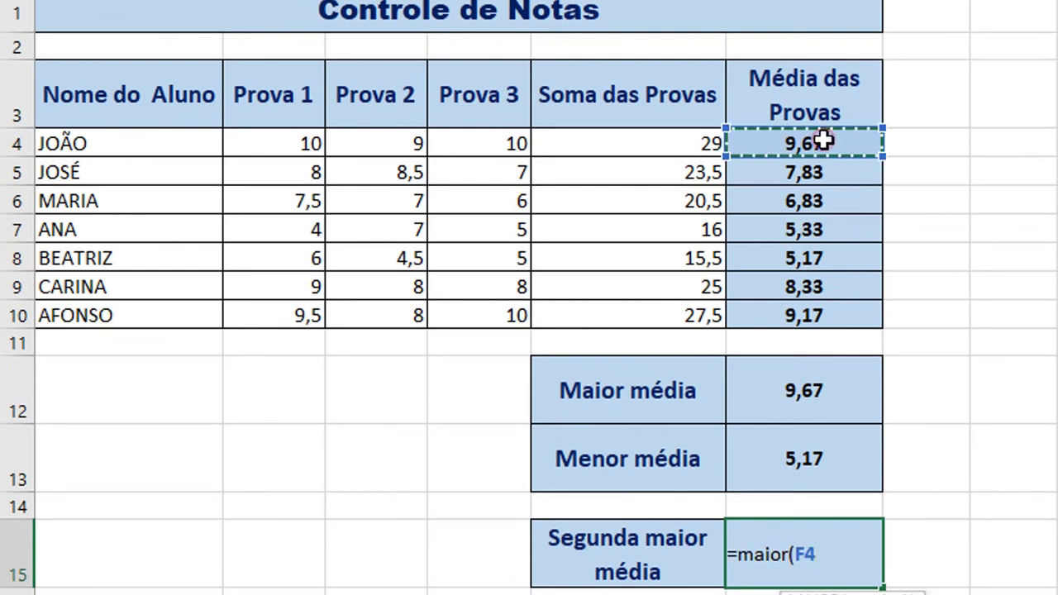
drag(824, 145, 810, 307)
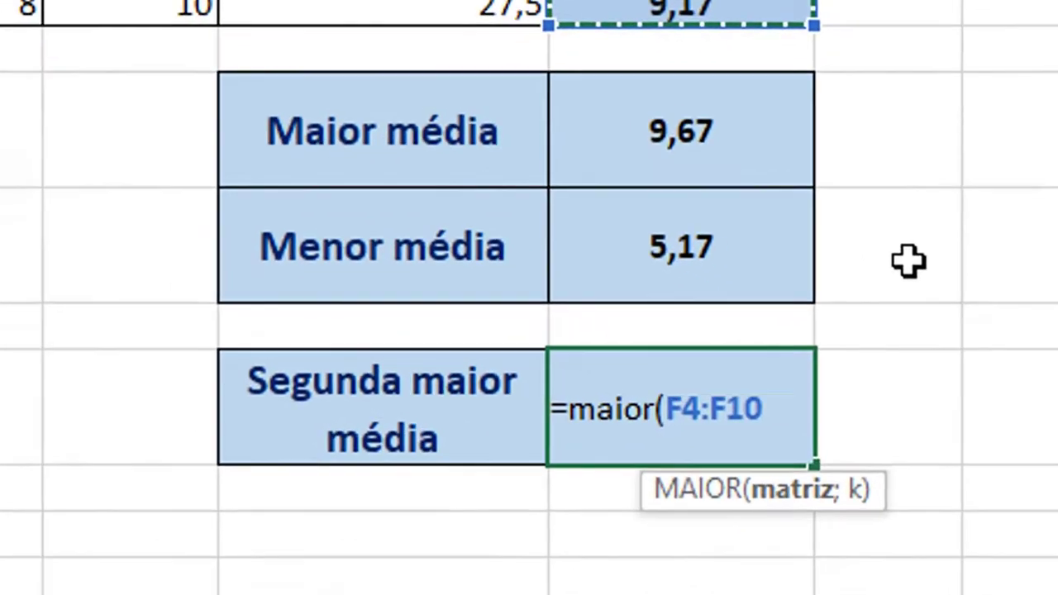
text(;2)
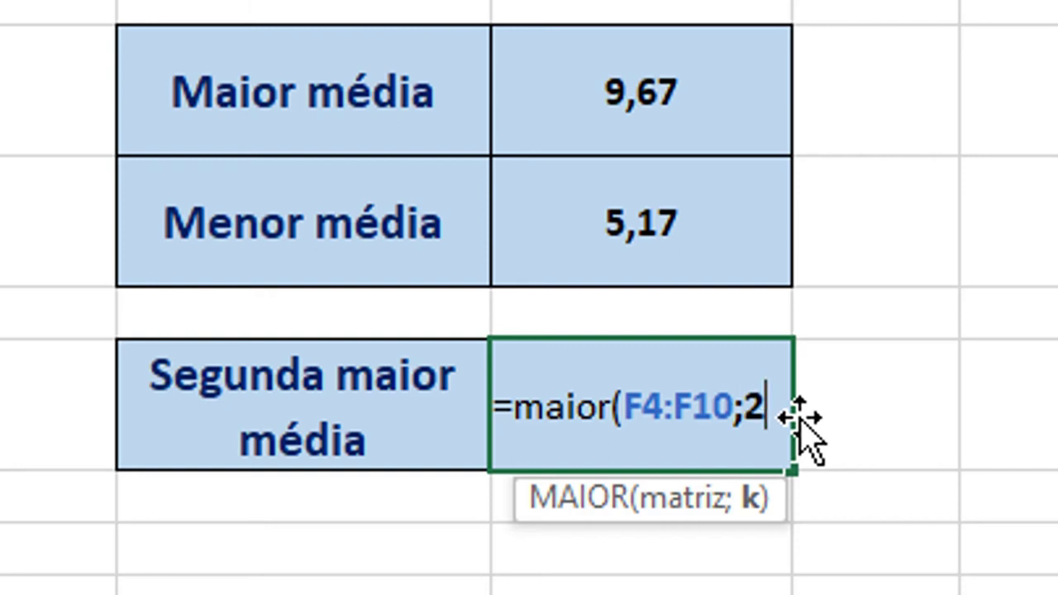
text())
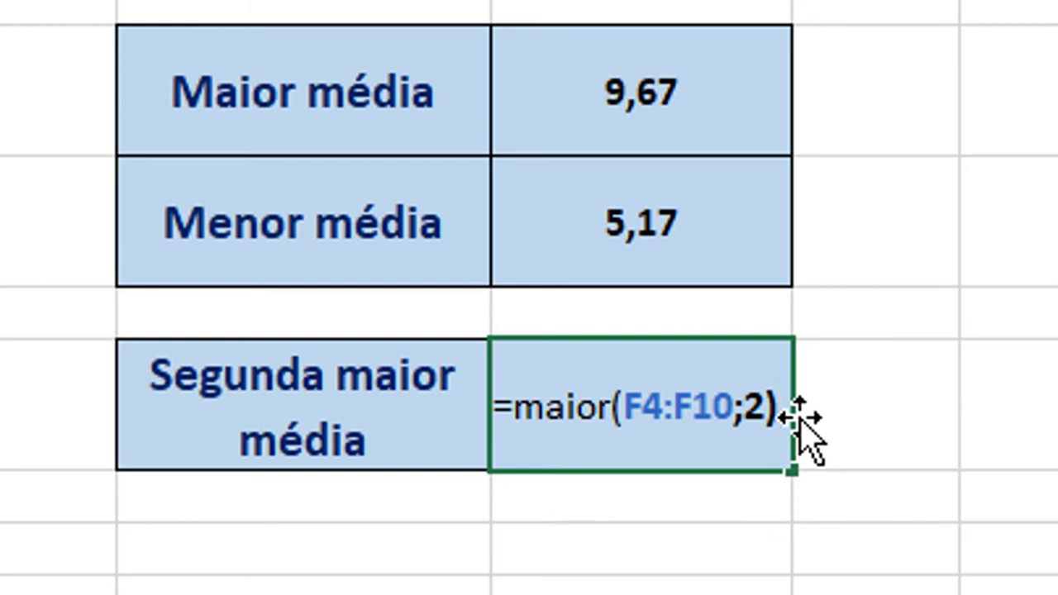
key(Return)
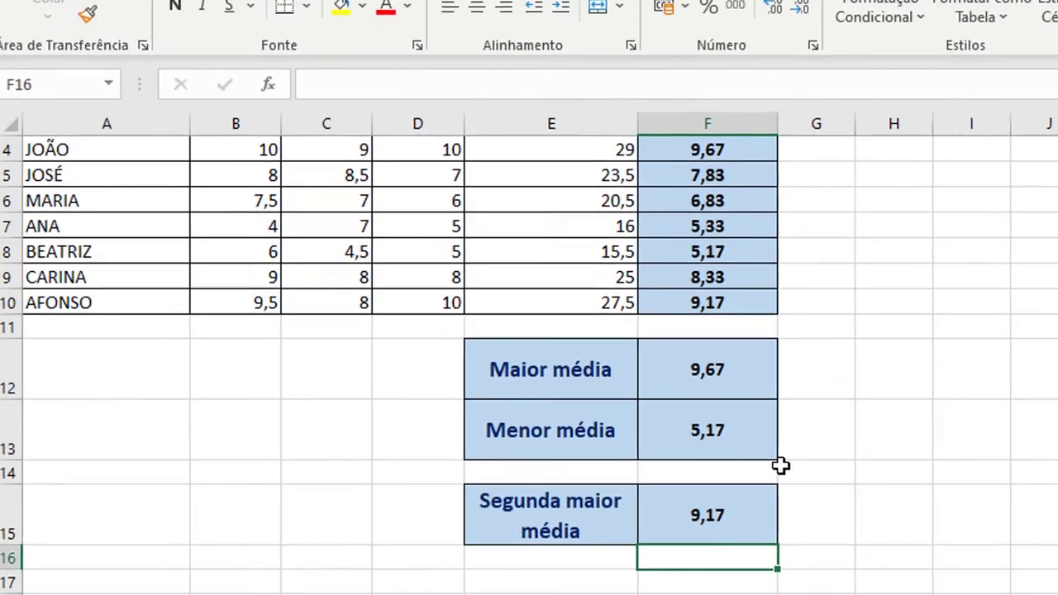
- Compare the averages in F4:F10 to verify the second-highest value returned in F15
scroll(781, 466, up, 1)
drag(709, 279, 703, 426)
click(983, 430)
drag(749, 279, 746, 427)
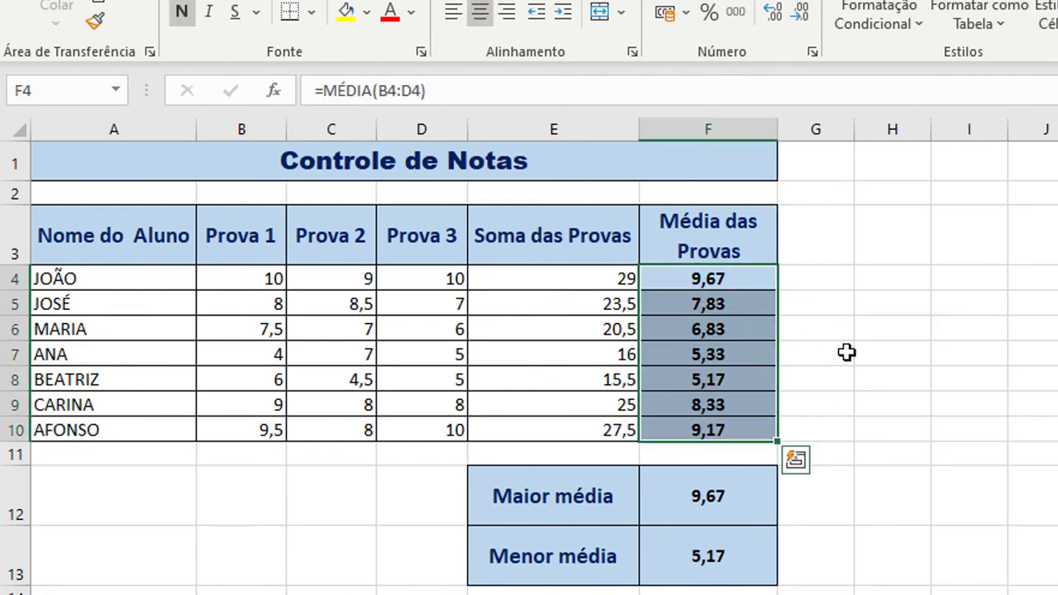
click(738, 279)
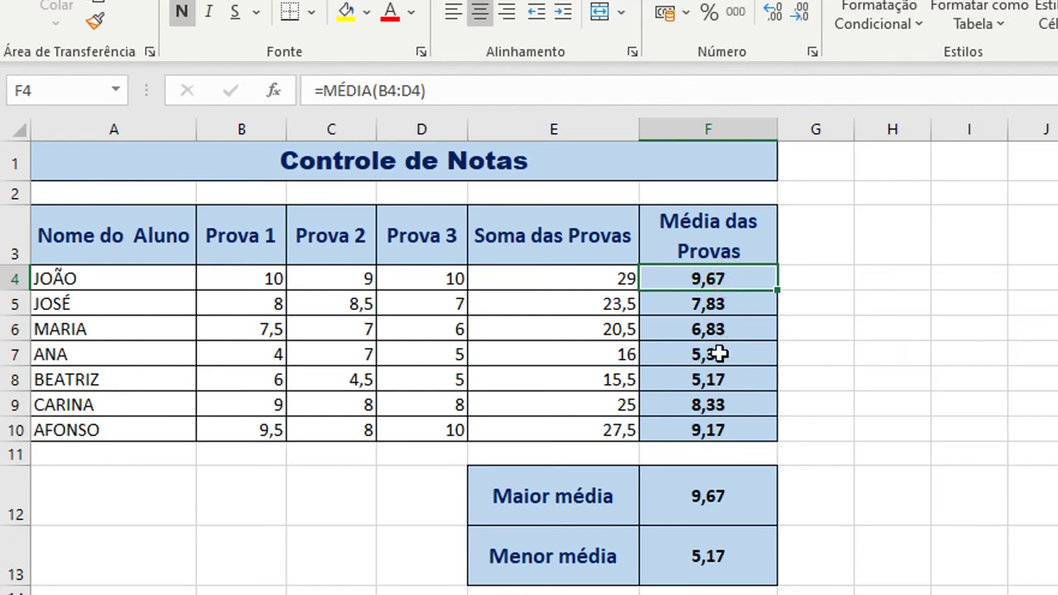
click(730, 430)
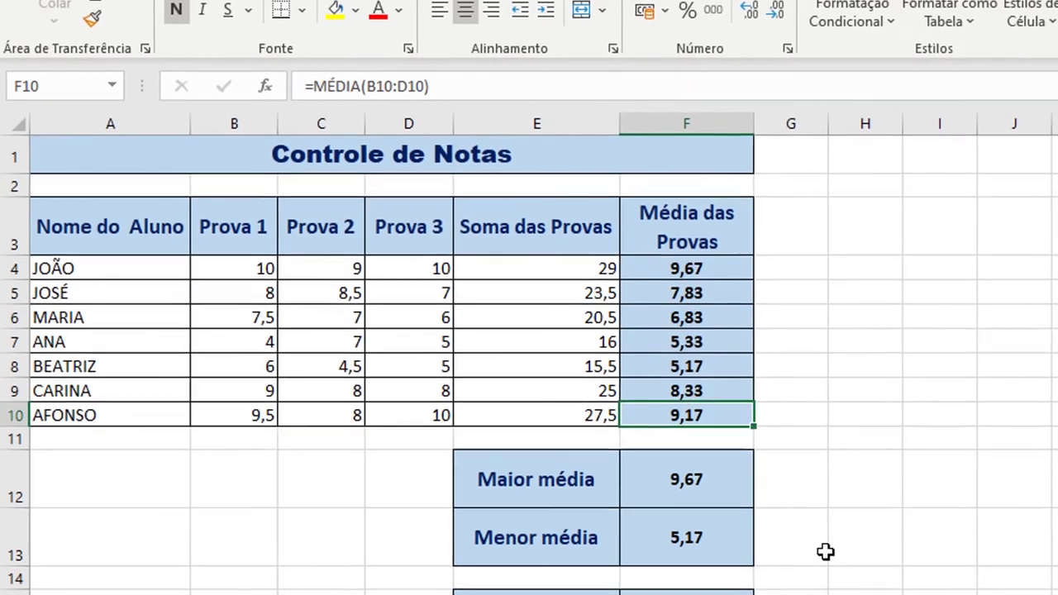
- Change the position argument of the MAIOR formula in F15 to 5
click(675, 588)
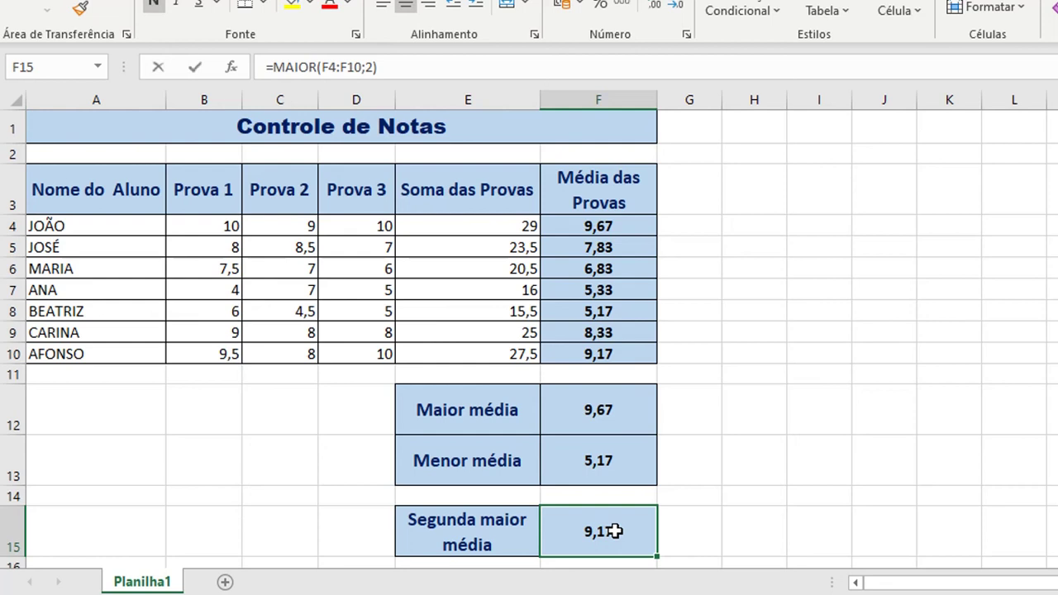
double_click(614, 531)
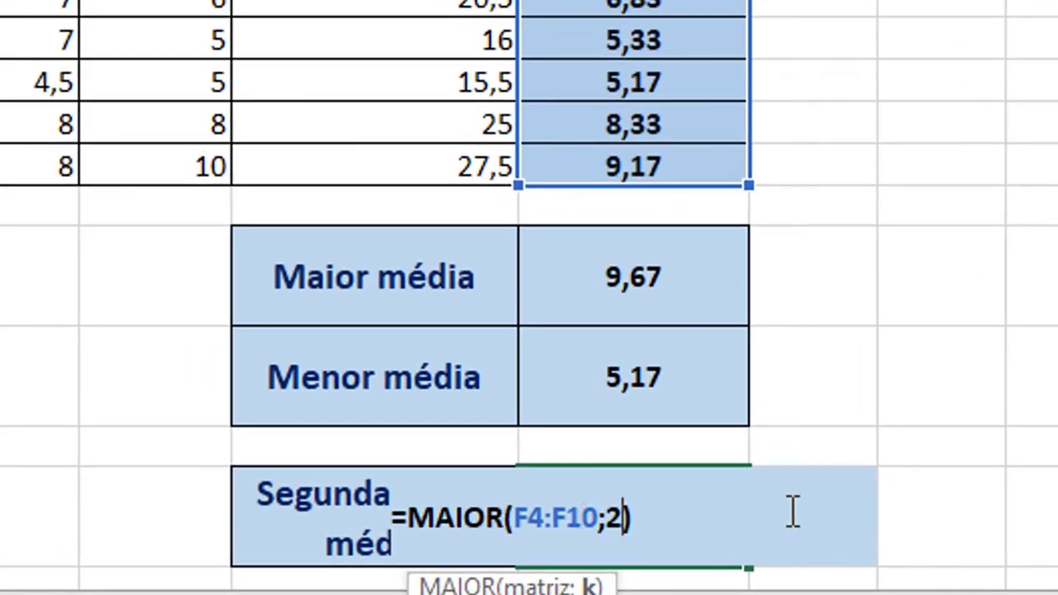
key(BackSpace)
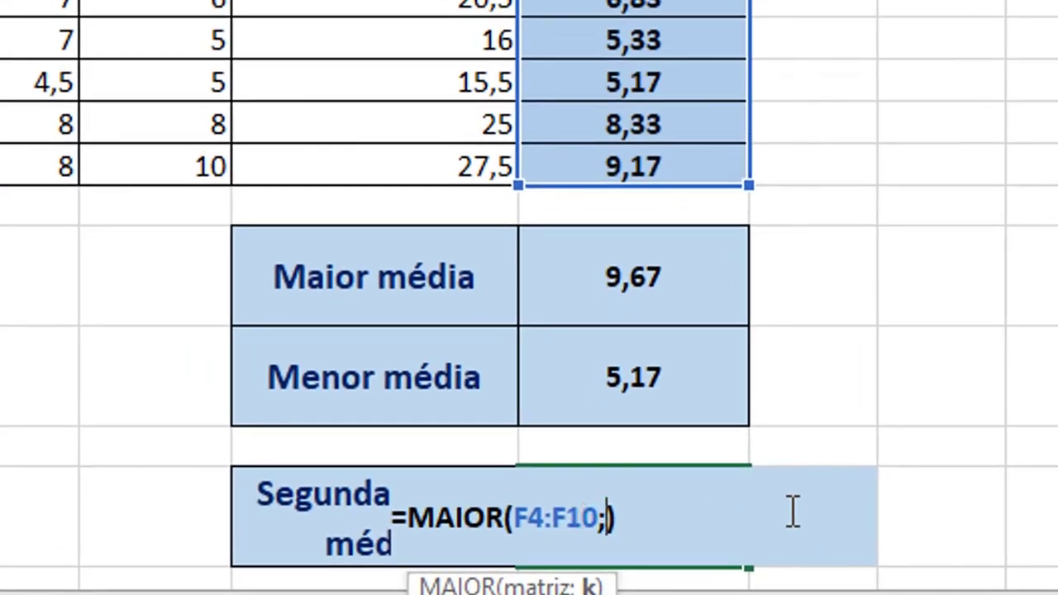
text(5)
key(Return)
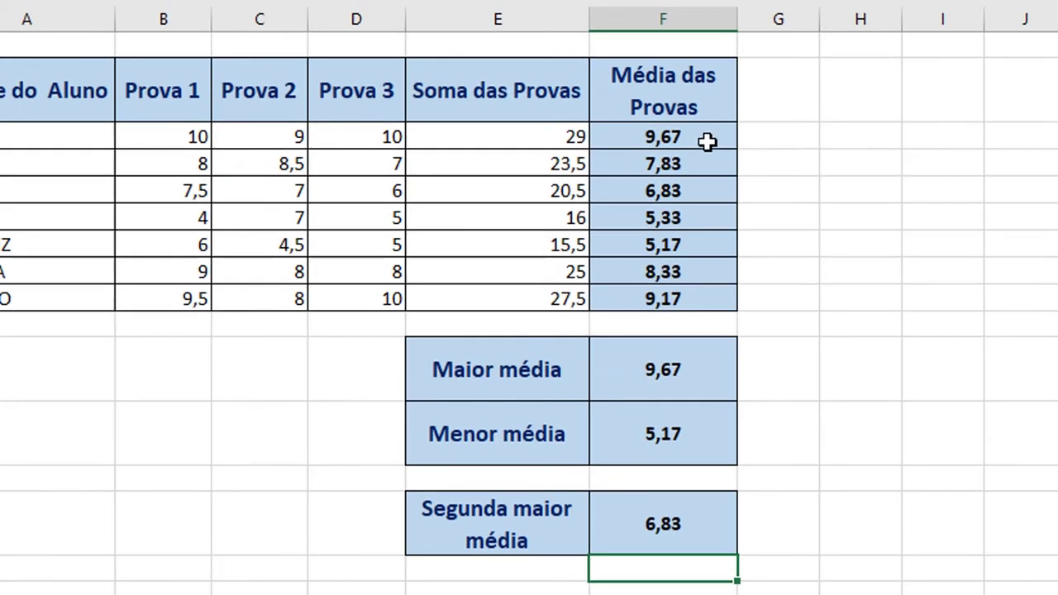
- Go through the averages in F4:F10 in descending order down to the fifth position to verify the result in F15
click(709, 136)
click(696, 303)
click(693, 267)
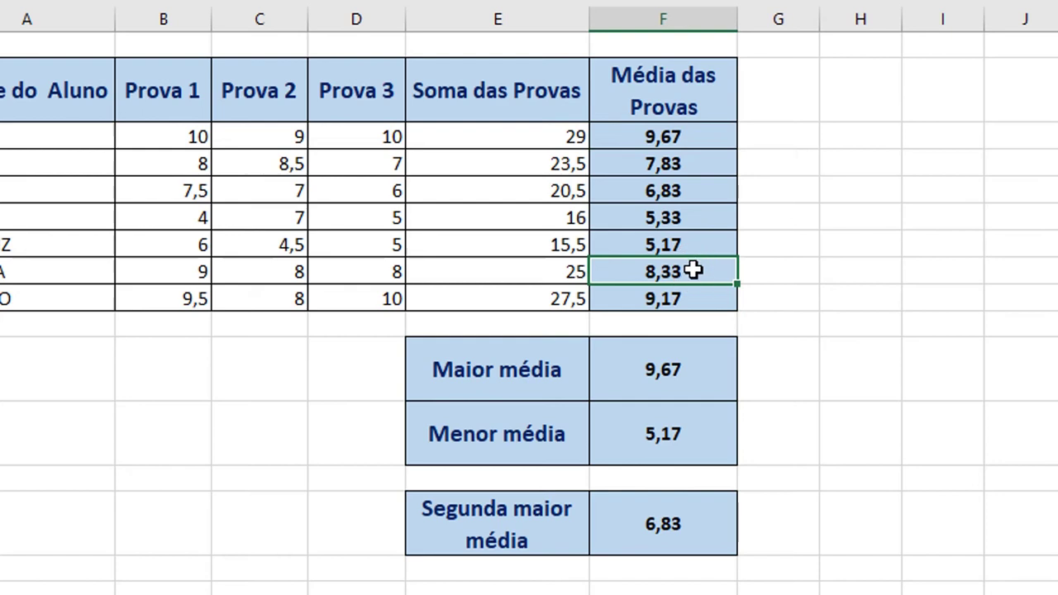
click(705, 163)
click(696, 184)
double_click(697, 185)
key(Return)
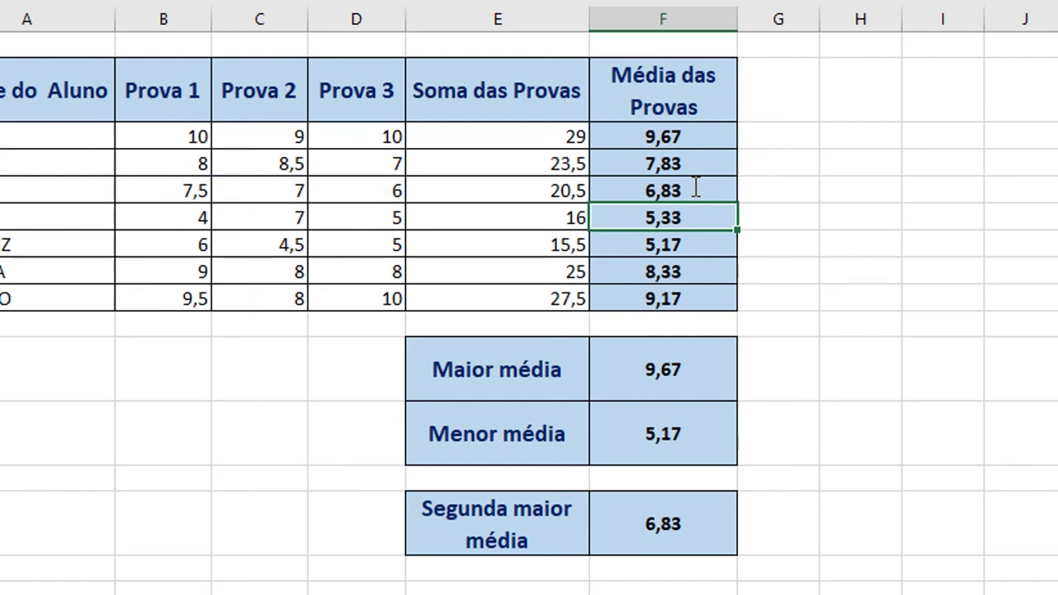
- Review the range and position arguments of the MAIOR formula in F15 and leave the formula as it is
click(683, 521)
double_click(683, 520)
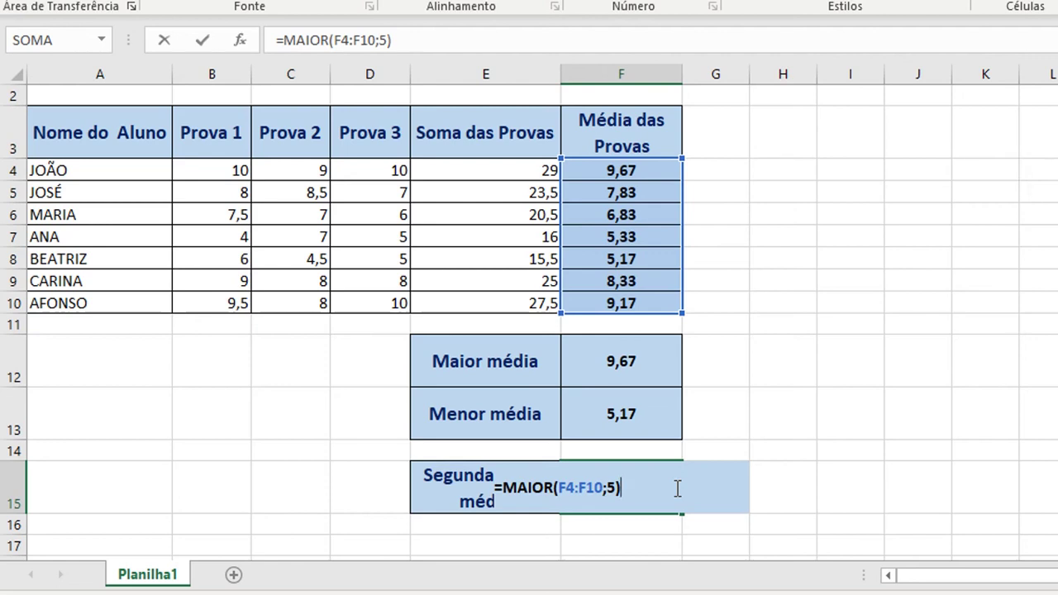
key(Return)
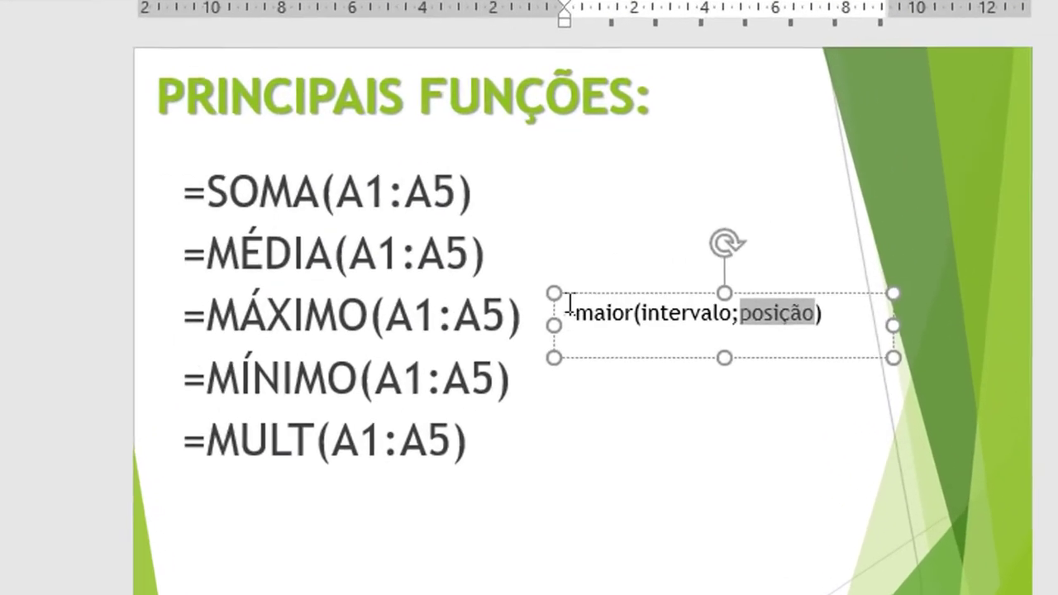
- Switch to the PowerPoint slide "PRINCIPAIS FUNÇÕES" and copy the text formatting of =MÁXIMO(A1:A5) to =maior(intervalo;posição) with Format Painter
click(712, 254)
drag(711, 255, 610, 255)
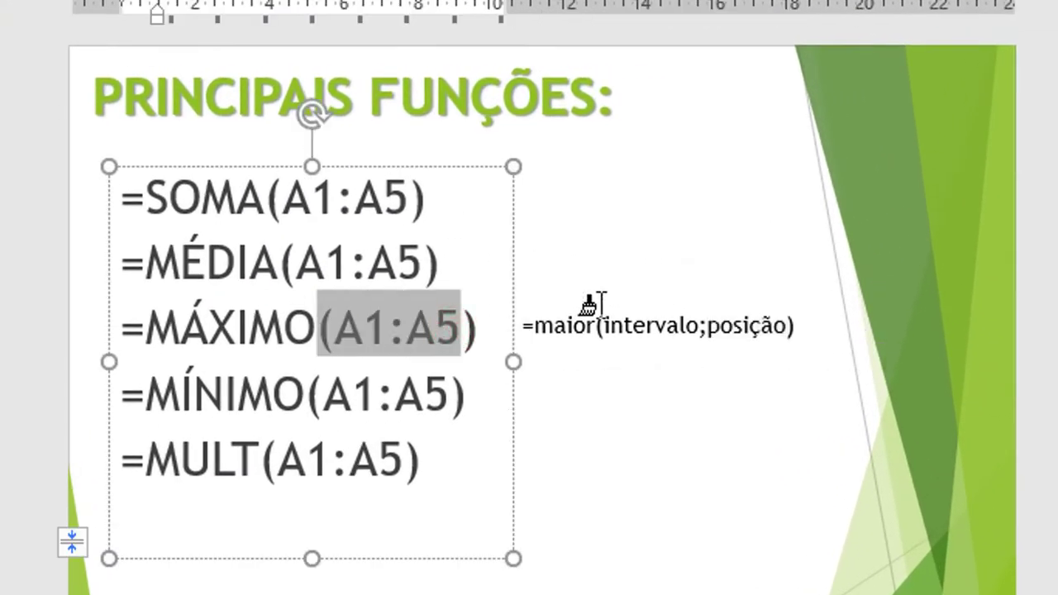
drag(524, 324, 820, 339)
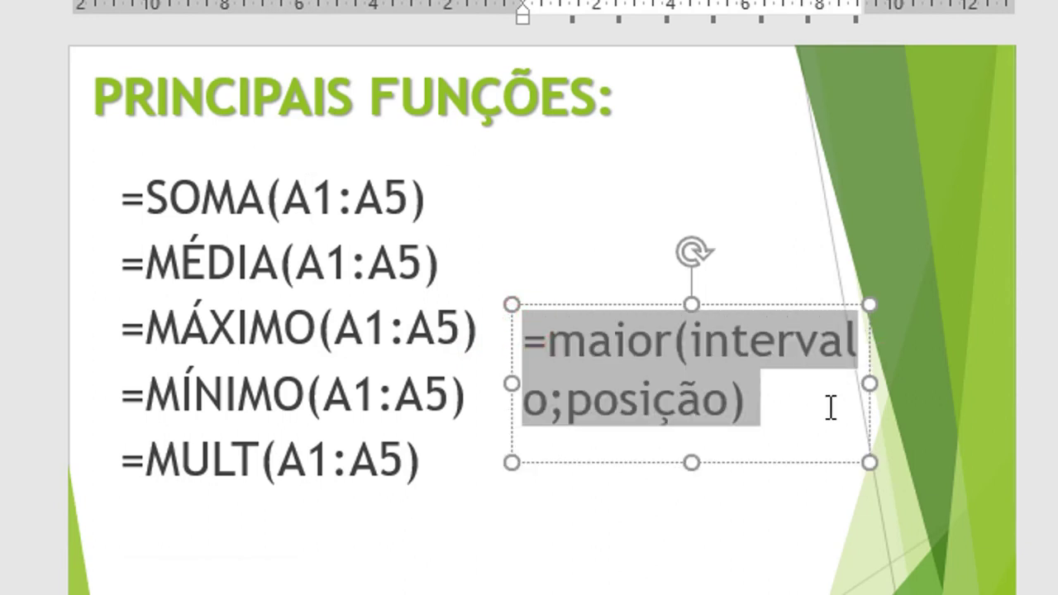
- Widen the =maior(intervalo;posição) text box to fit one line and place it below =MULT(A1:A5), left-aligned with the function list
mouse_move(863, 468)
mouse_down()
mouse_move(930, 438)
mouse_move(978, 388)
mouse_move(921, 380)
mouse_up()
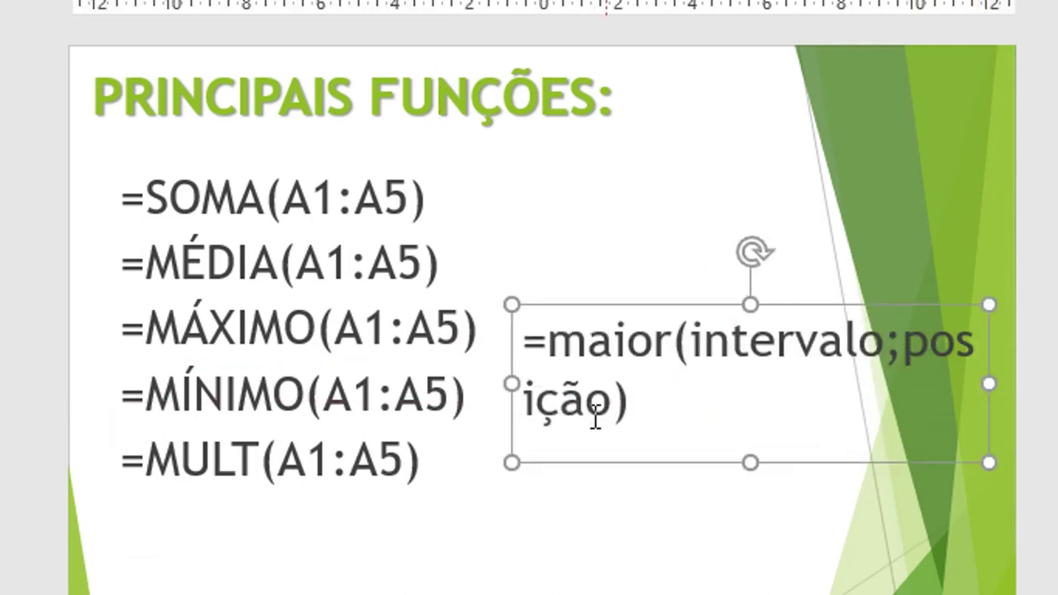
drag(564, 455, 218, 594)
drag(638, 594, 876, 576)
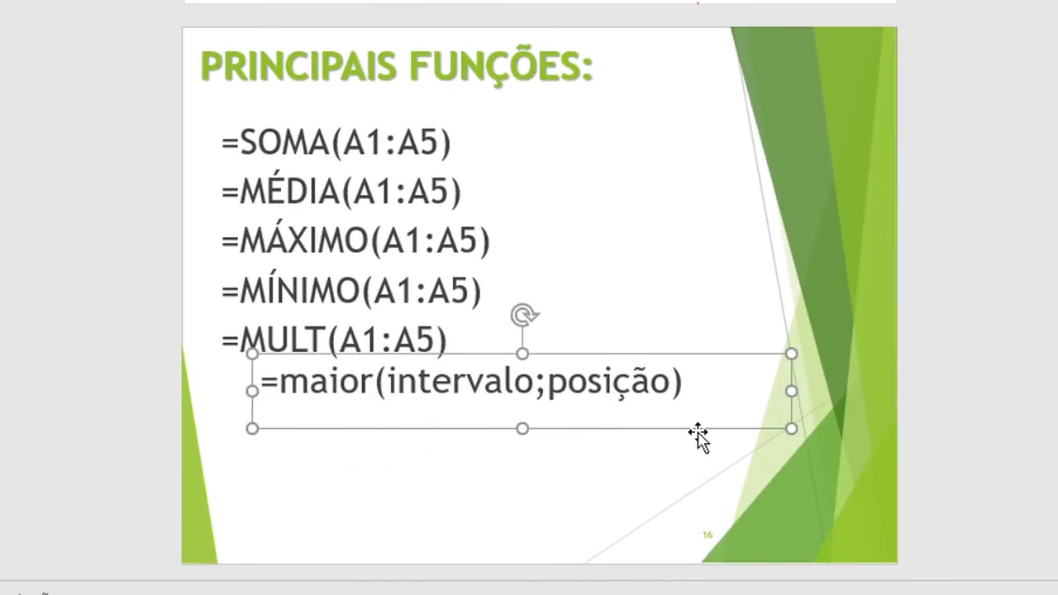
drag(698, 436, 661, 466)
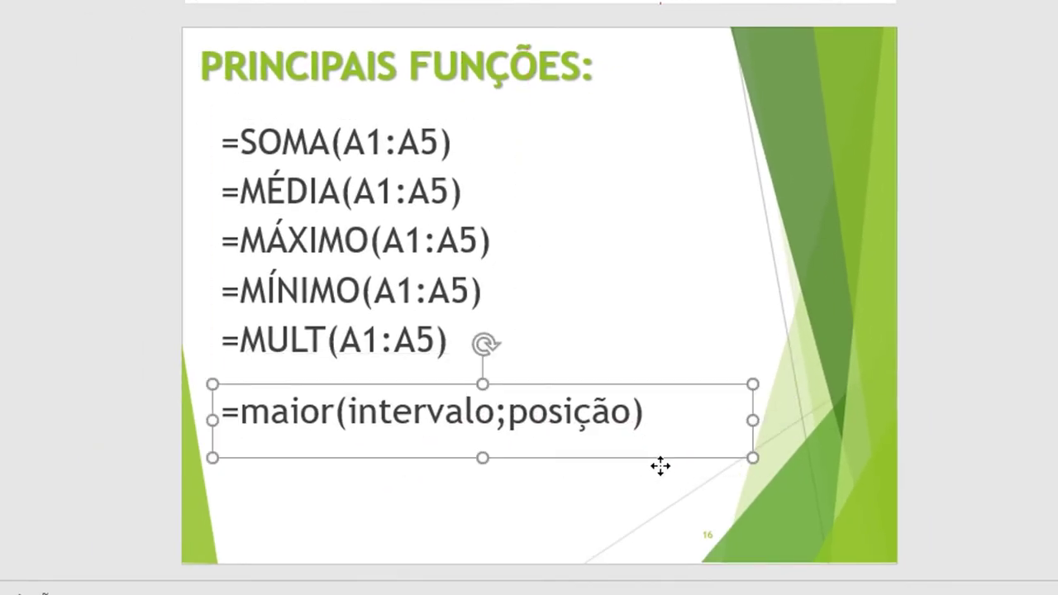
- Add the line "=menor(intervalo; posição)" below =maior(intervalo;posição) in the text box
click(643, 411)
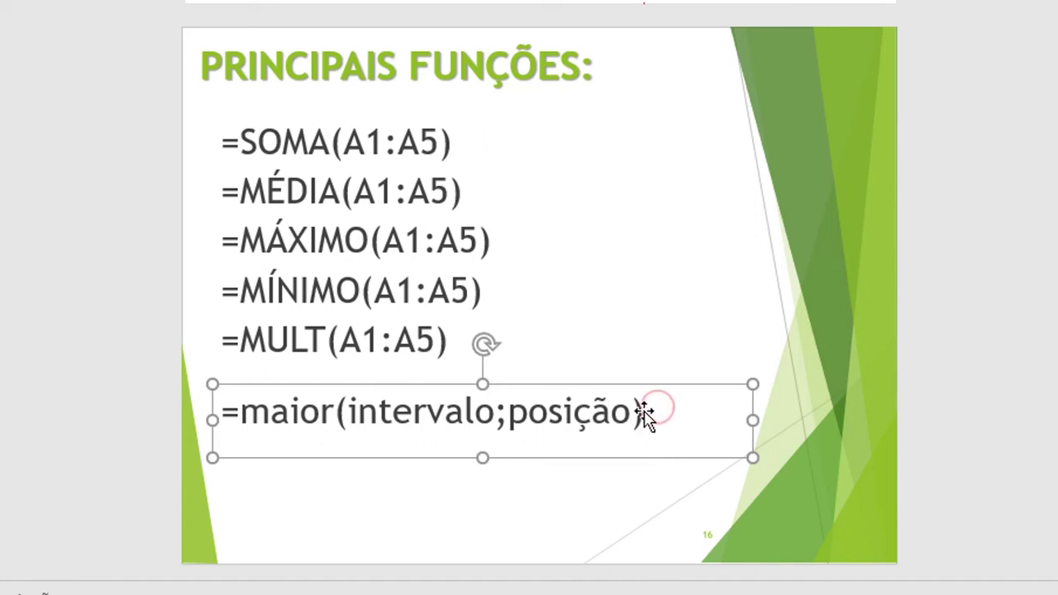
click(642, 411)
key(Return)
text(=me)
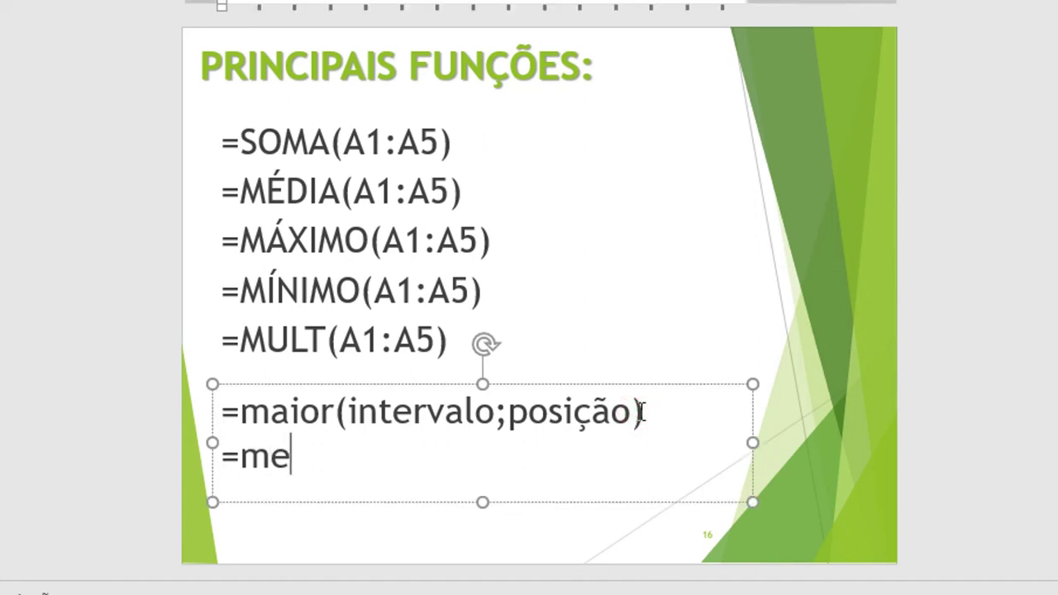
text(nor()
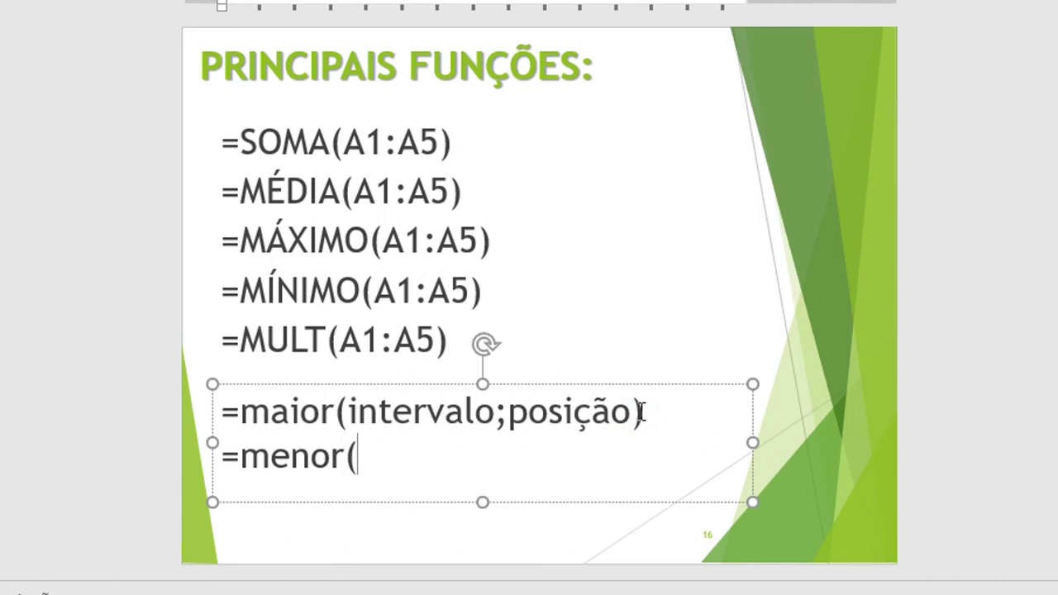
text(inter)
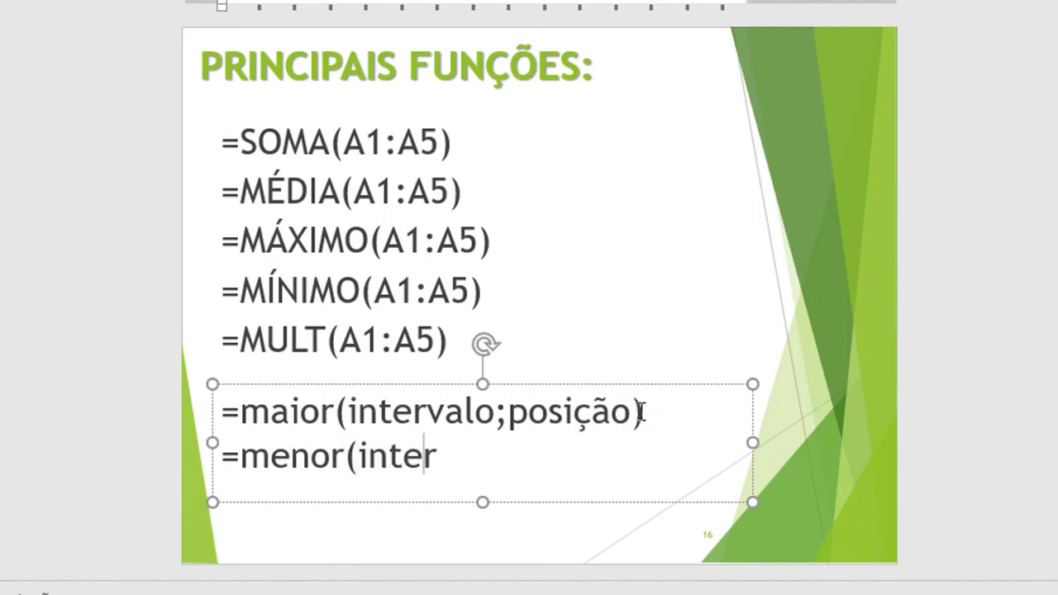
text(valo;)
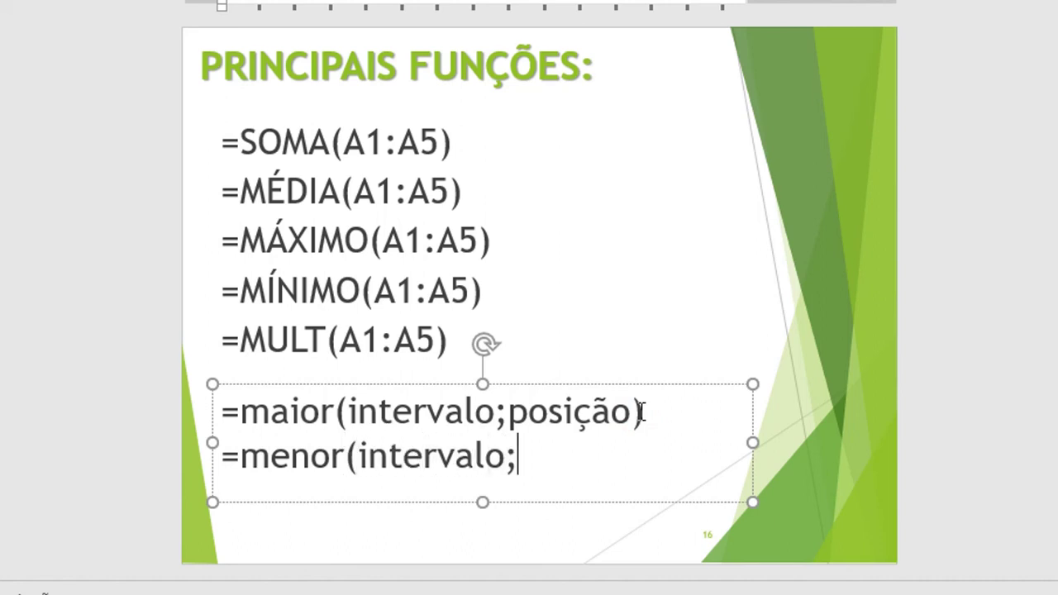
text( posição)
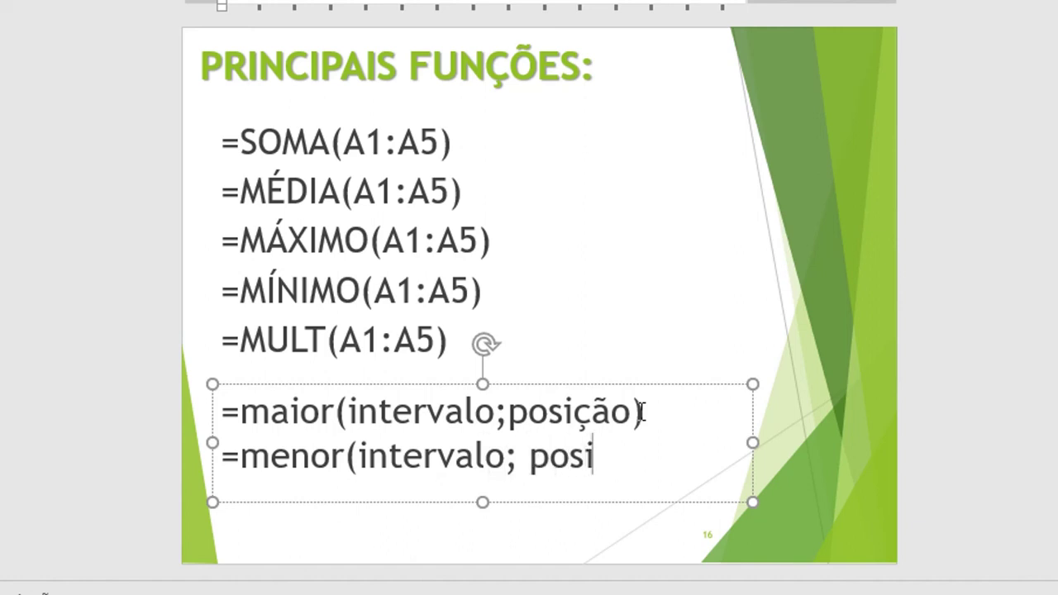
text())
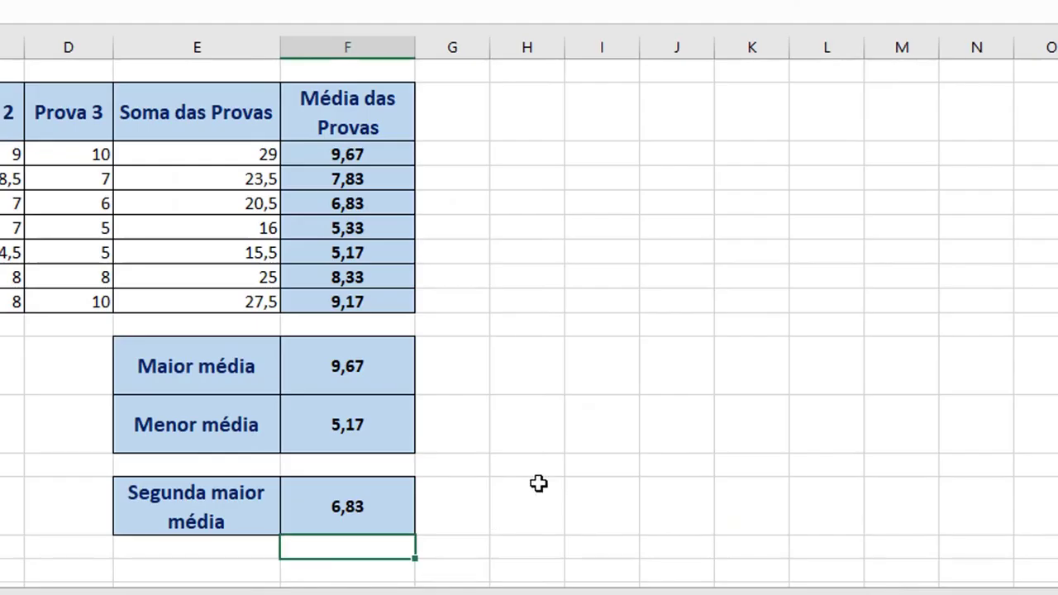
- Enter the label "Segunda menor média" in cell E16, directly below "Segunda maior média"
click(694, 477)
scroll(926, 458, down, 1)
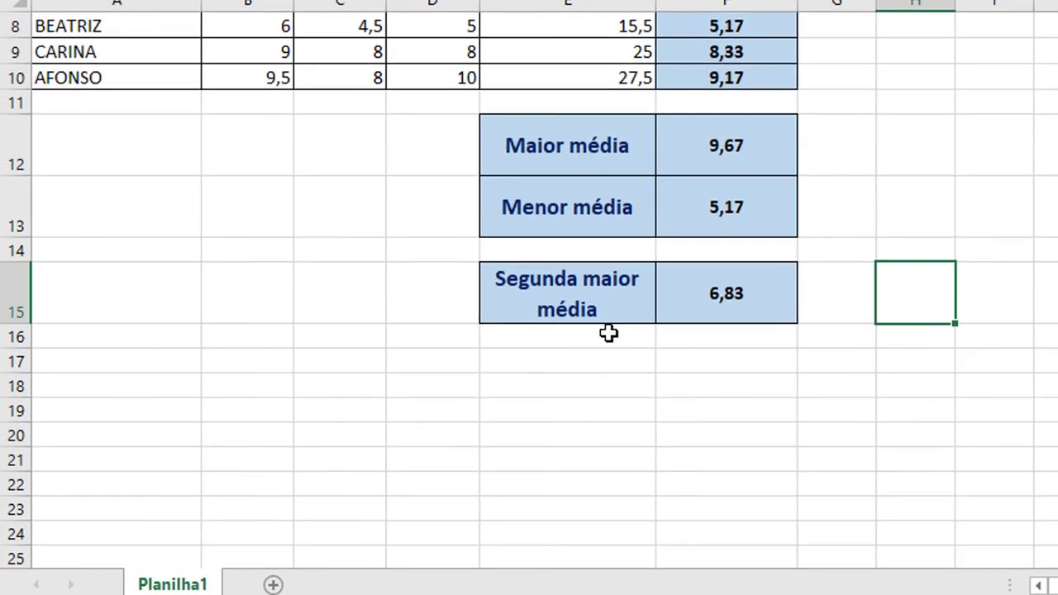
click(608, 333)
text(S)
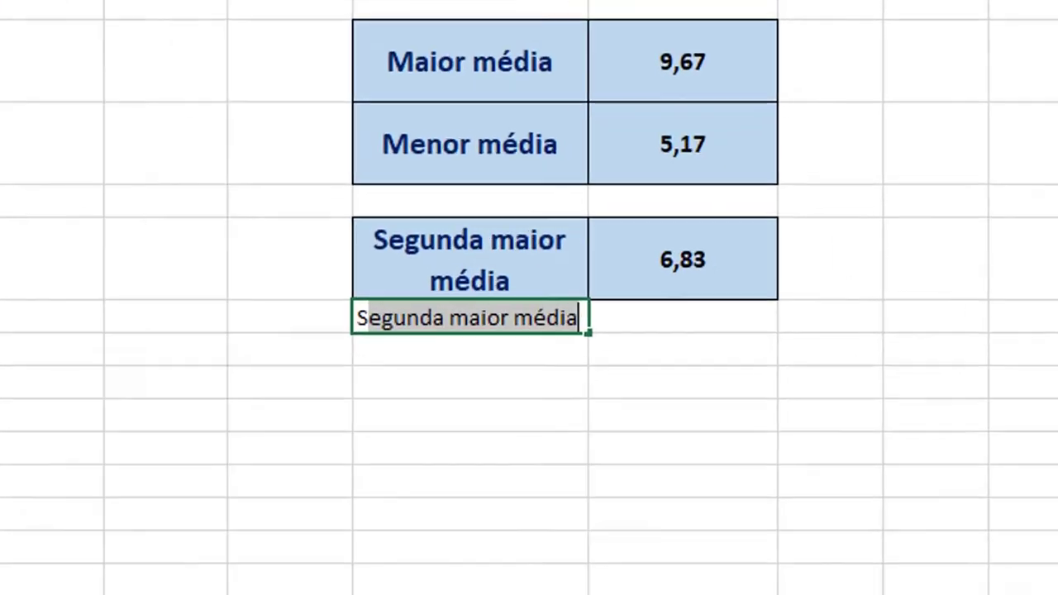
text(egund)
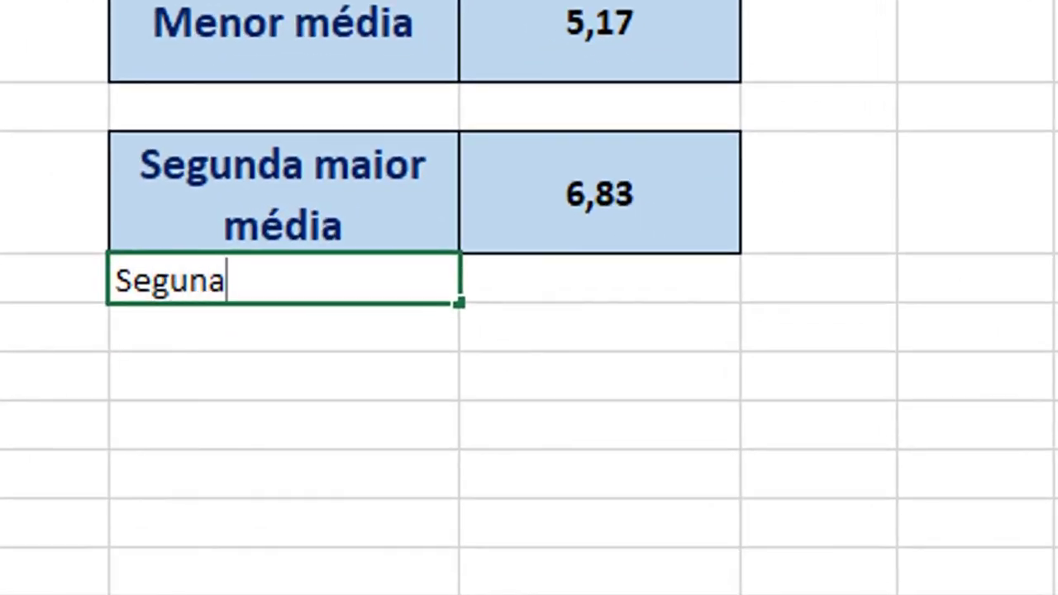
key(BackSpace)
text(d)
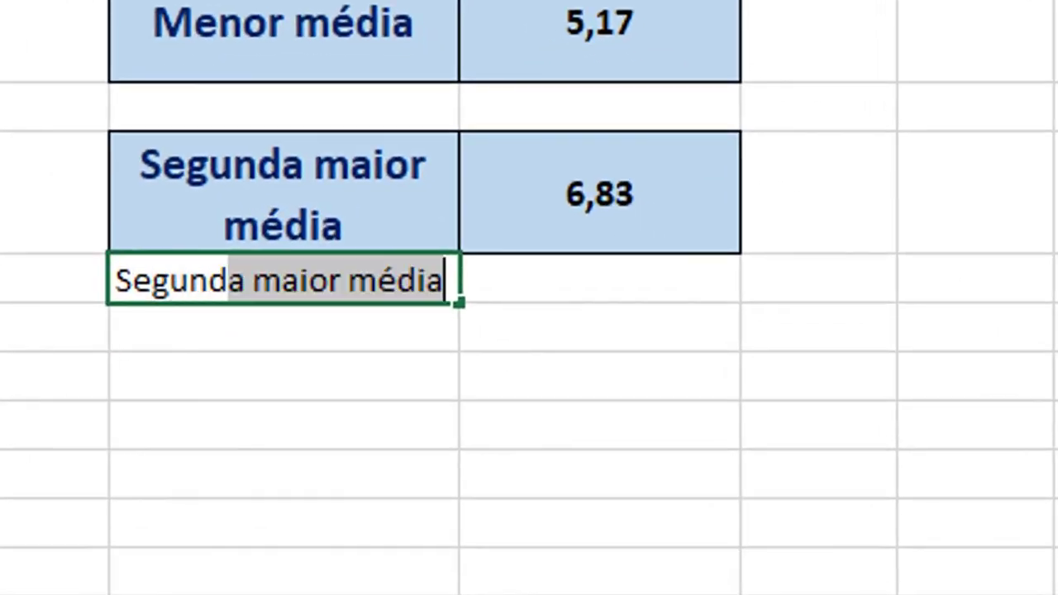
text(a menor média)
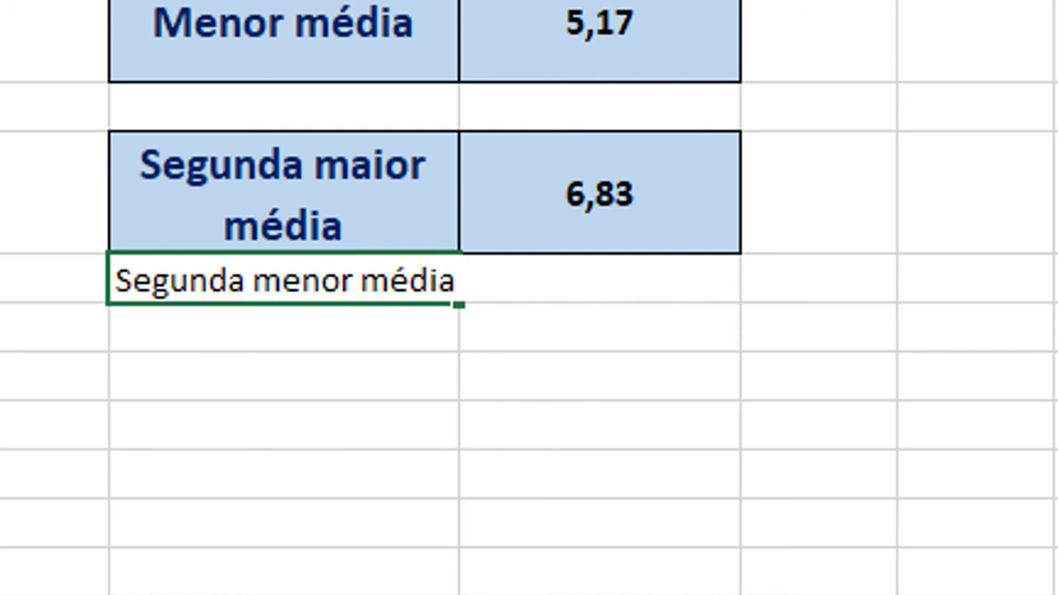
key(Return)
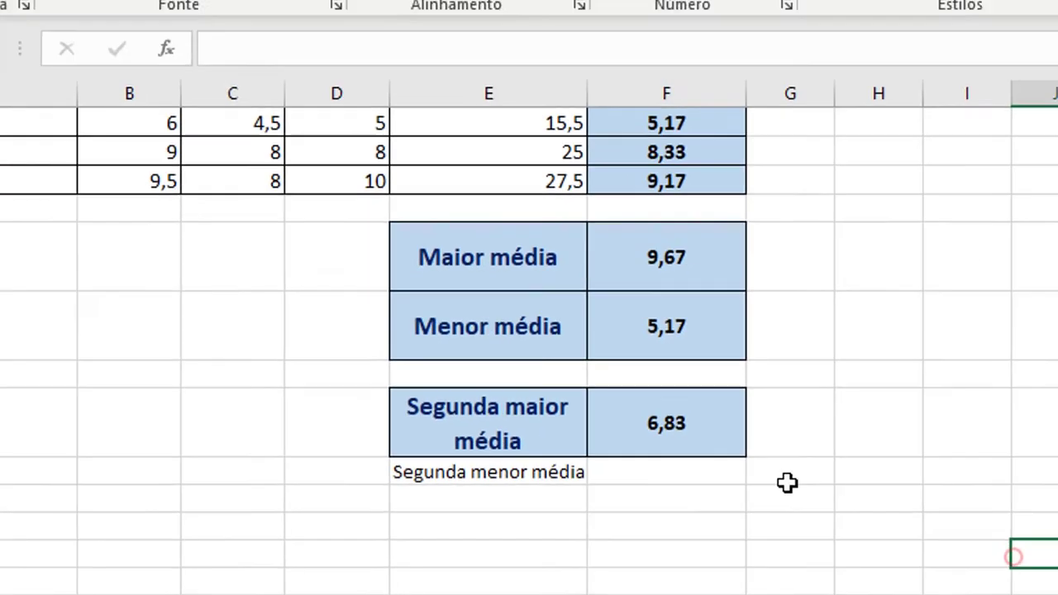
- Copy the formatting of the "Segunda maior média" label cell to E16 with Format Painter
click(384, 170)
click(90, 92)
click(542, 510)
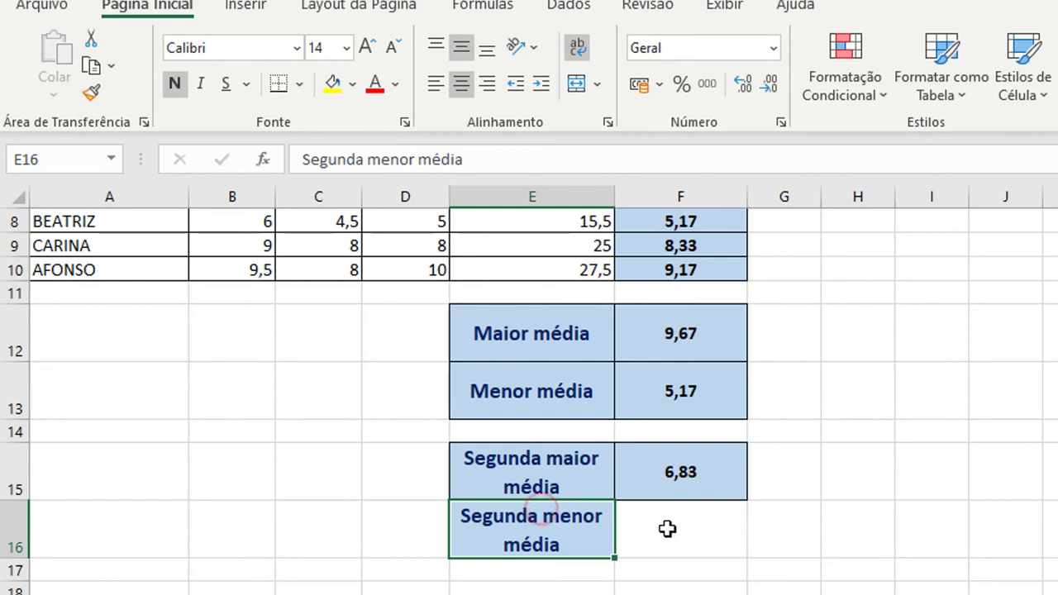
- Enter the formula =MENOR(F4:F10;2) in F16 to get the second-lowest average of the tests
click(666, 529)
text(=menor)
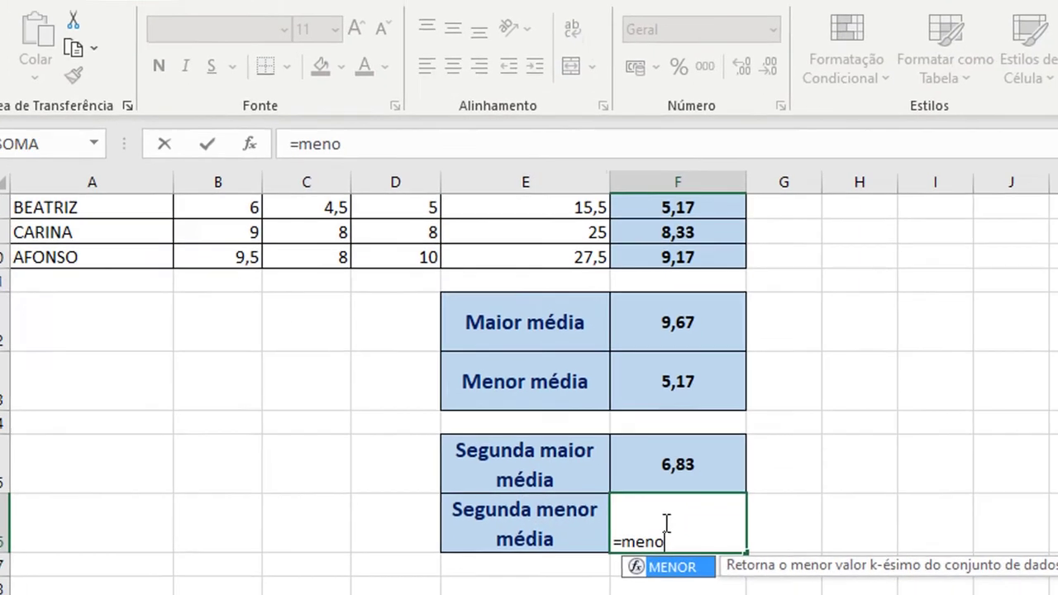
text(()
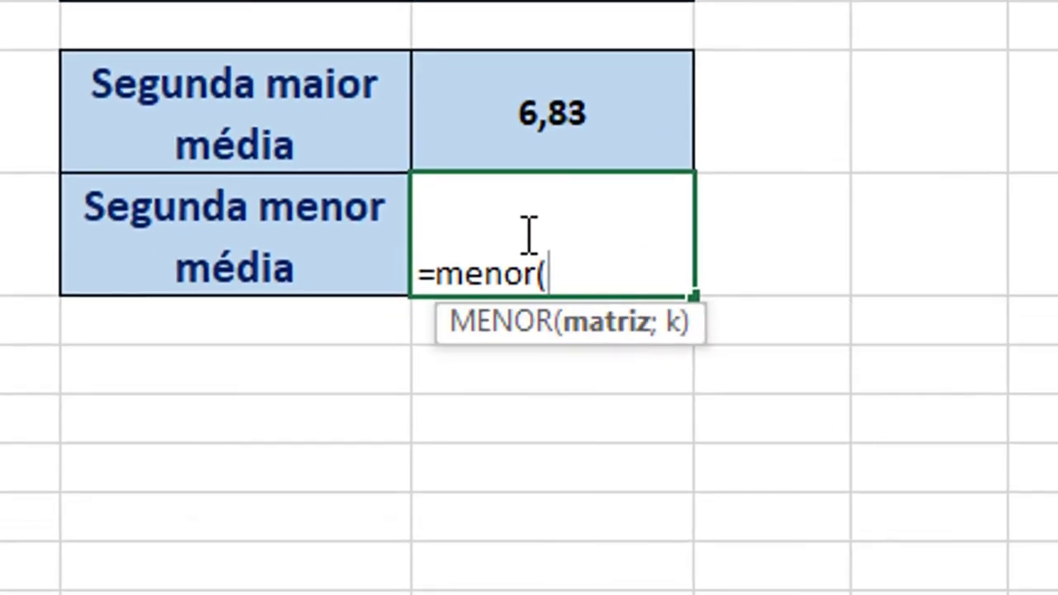
scroll(529, 235, up, 2)
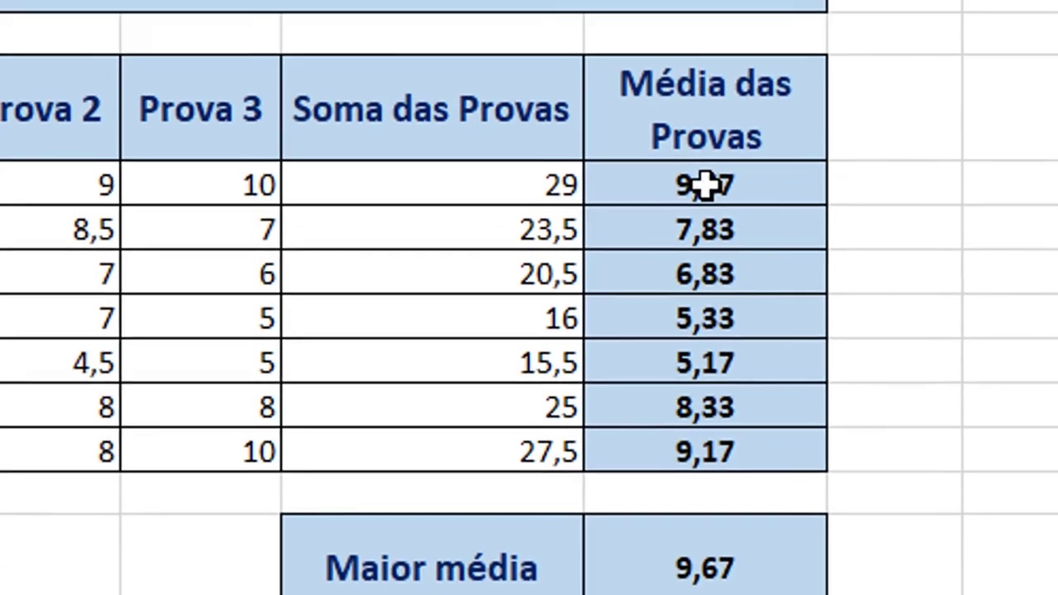
drag(704, 186, 706, 455)
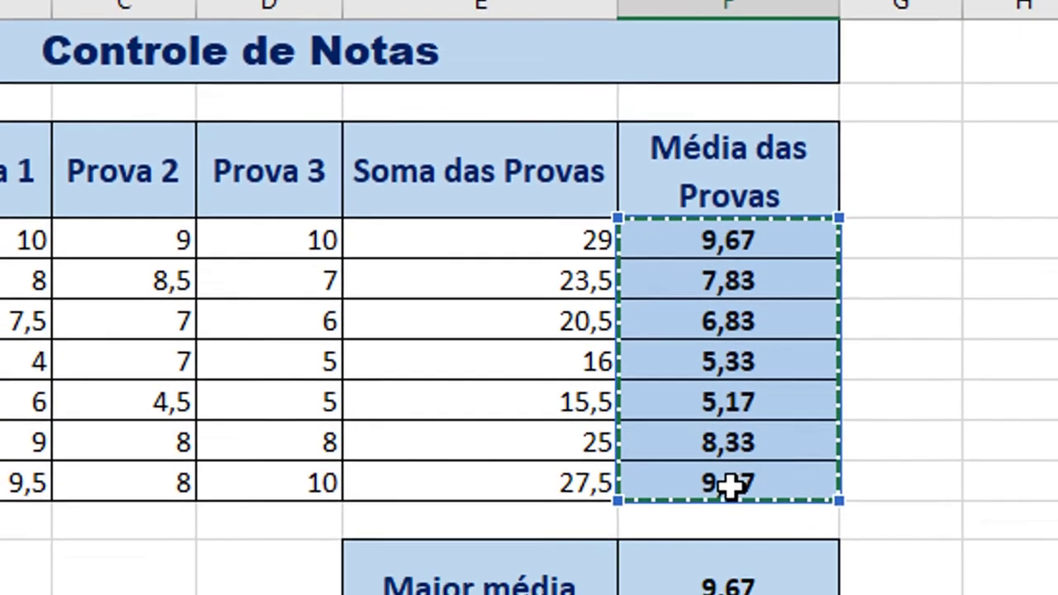
text(;)
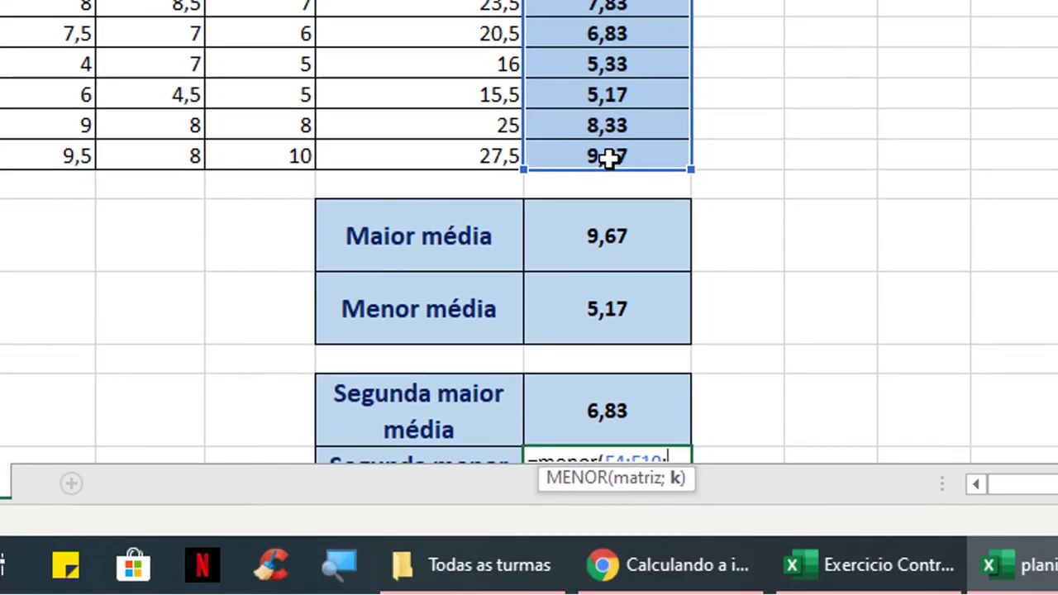
scroll(609, 159, down, 2)
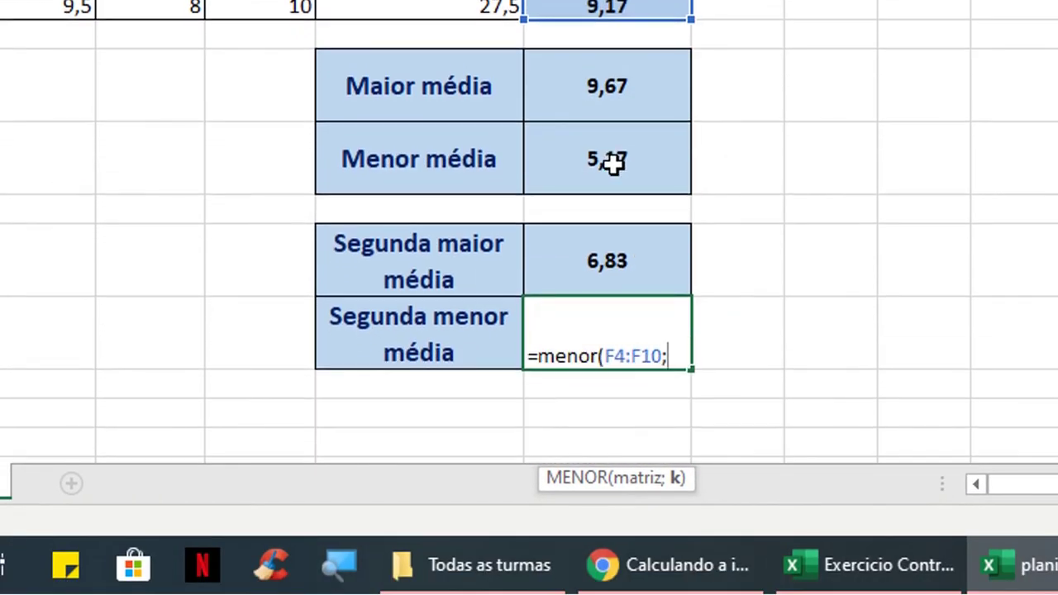
text(2)
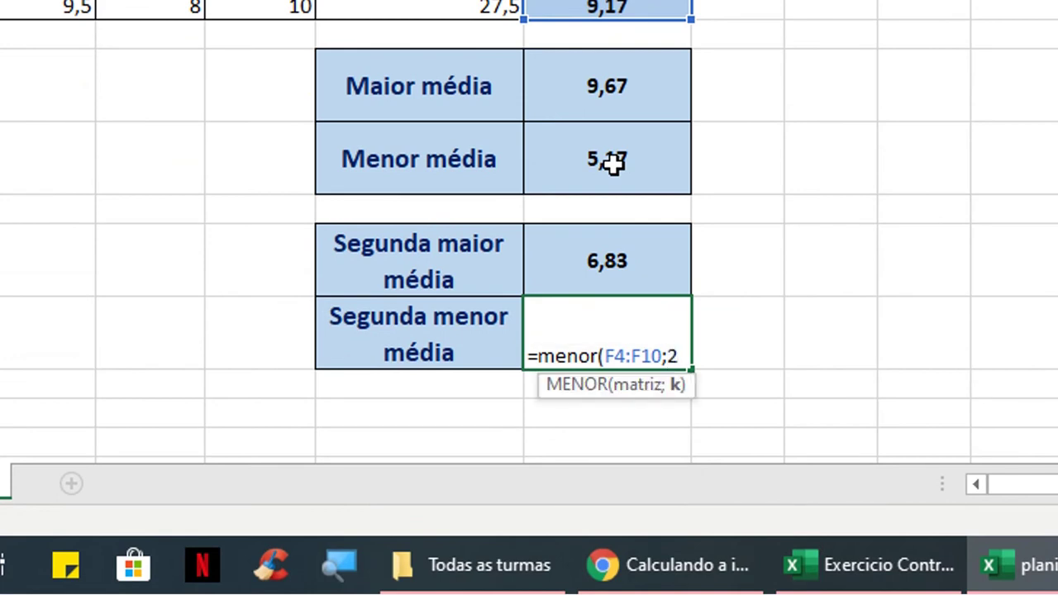
text())
key(Return)
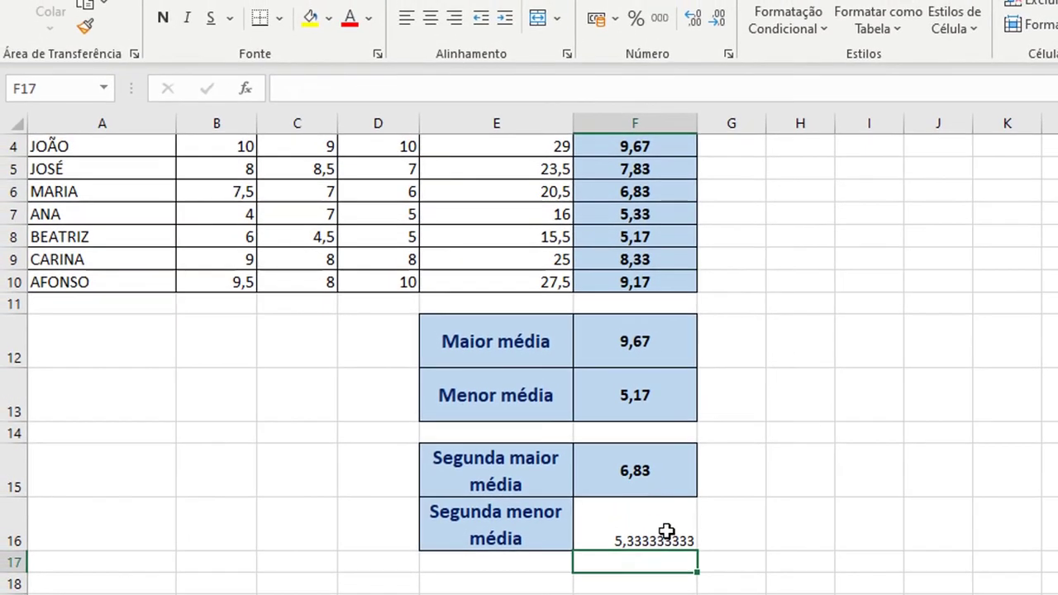
- Copy the cell formatting of the F15 result to the MENOR result in F16 with Format Painter
click(662, 463)
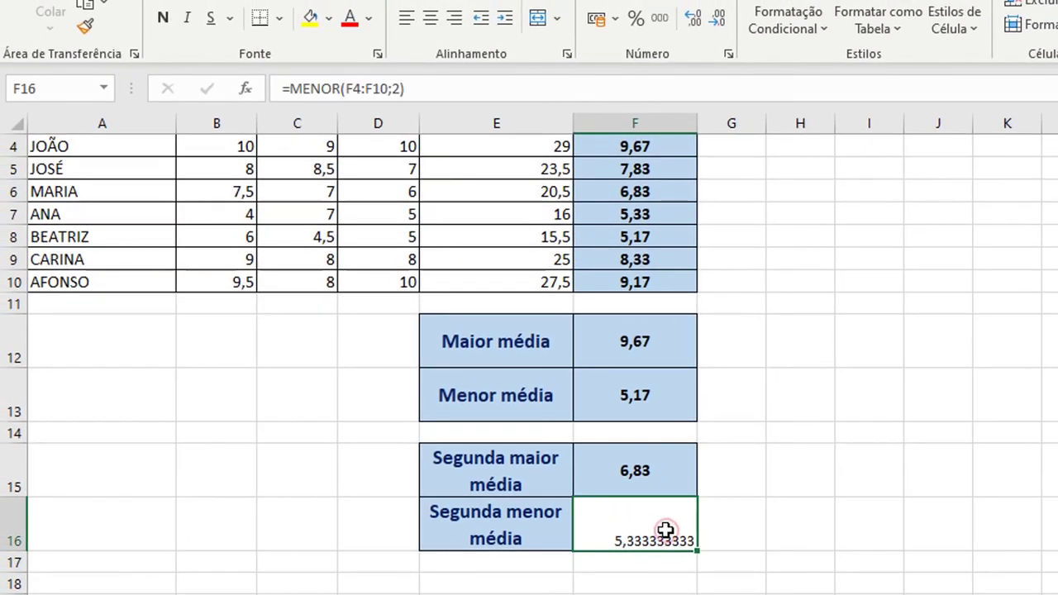
click(656, 475)
click(636, 538)
click(631, 473)
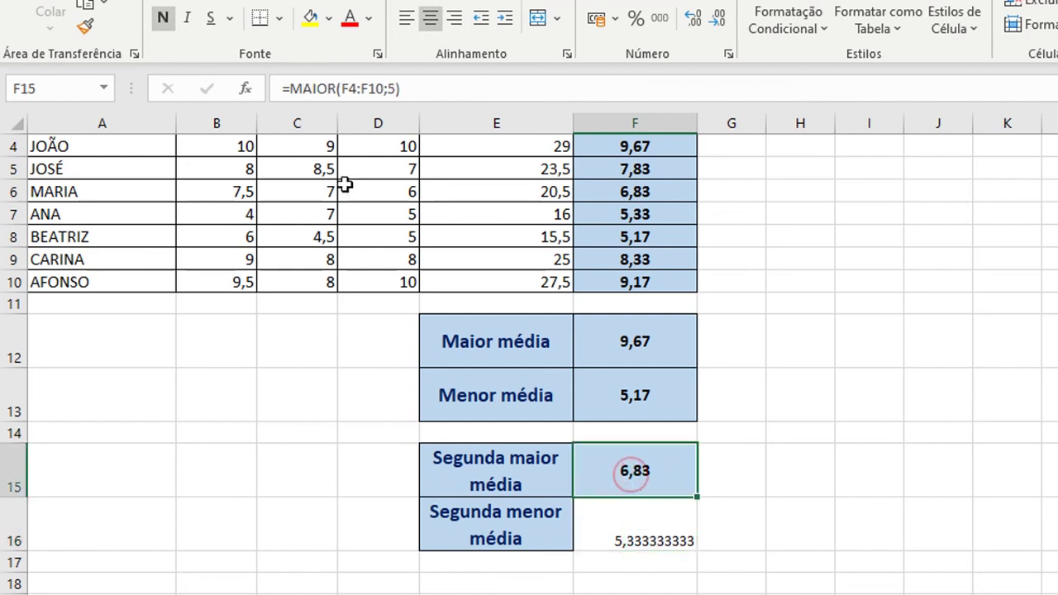
click(85, 26)
click(670, 517)
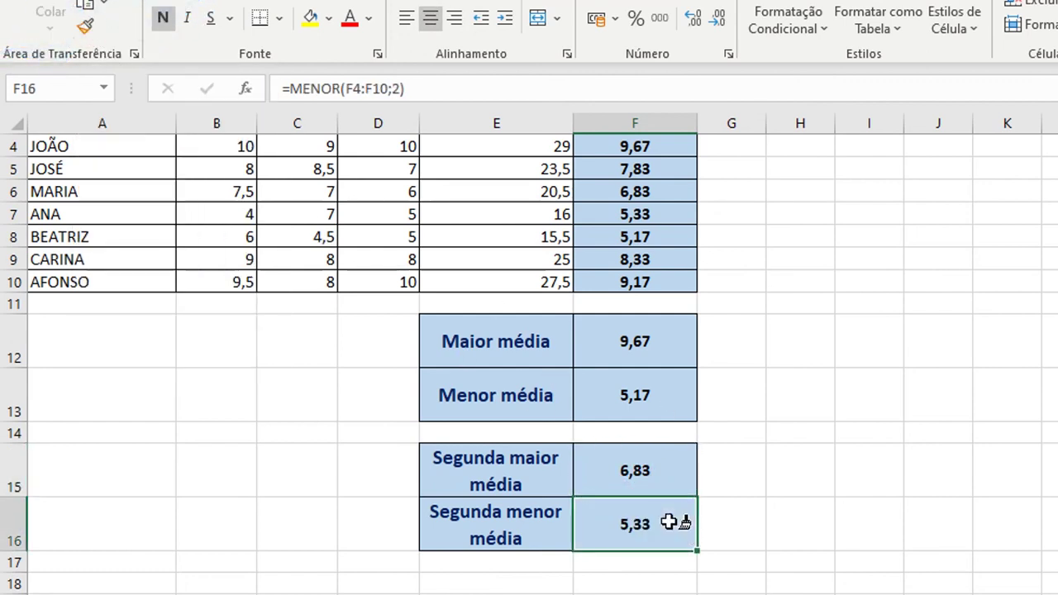
click(890, 484)
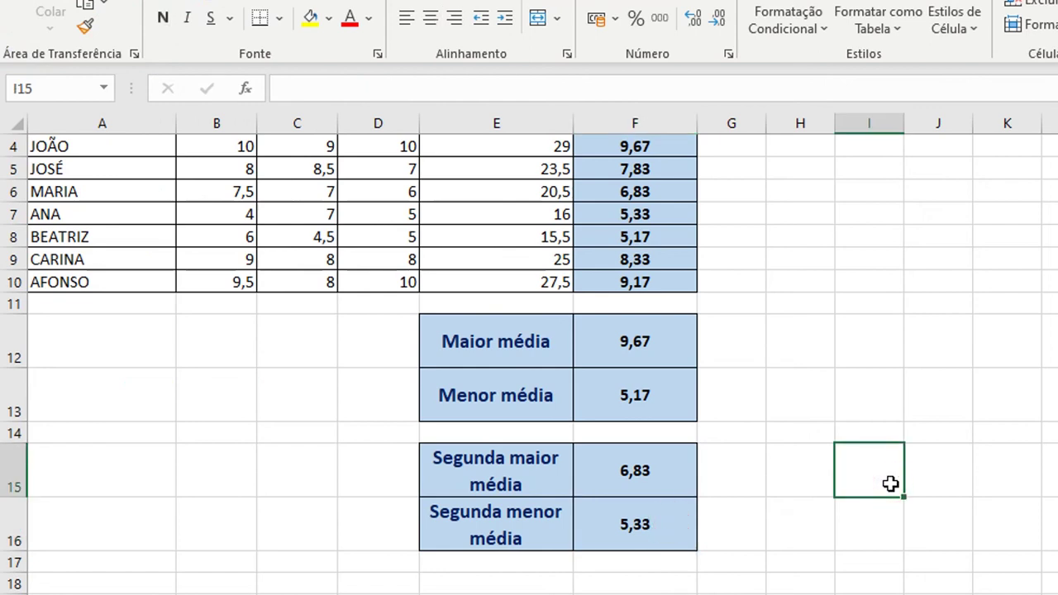
- Compare the two lowest averages in the Média das Provas column with the Menor média and Segunda menor média results
scroll(890, 485, up, 1)
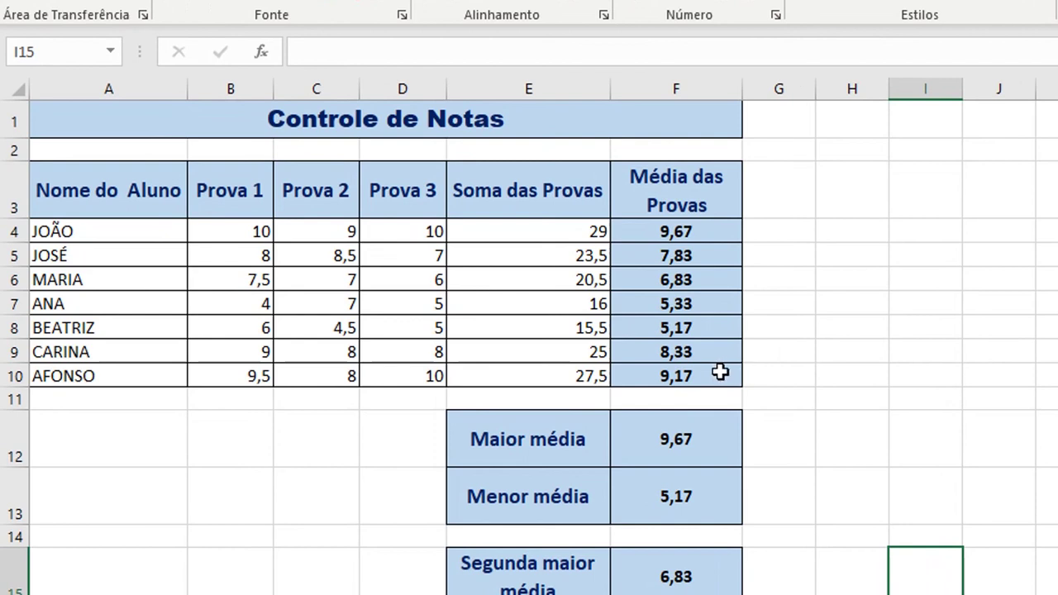
click(696, 330)
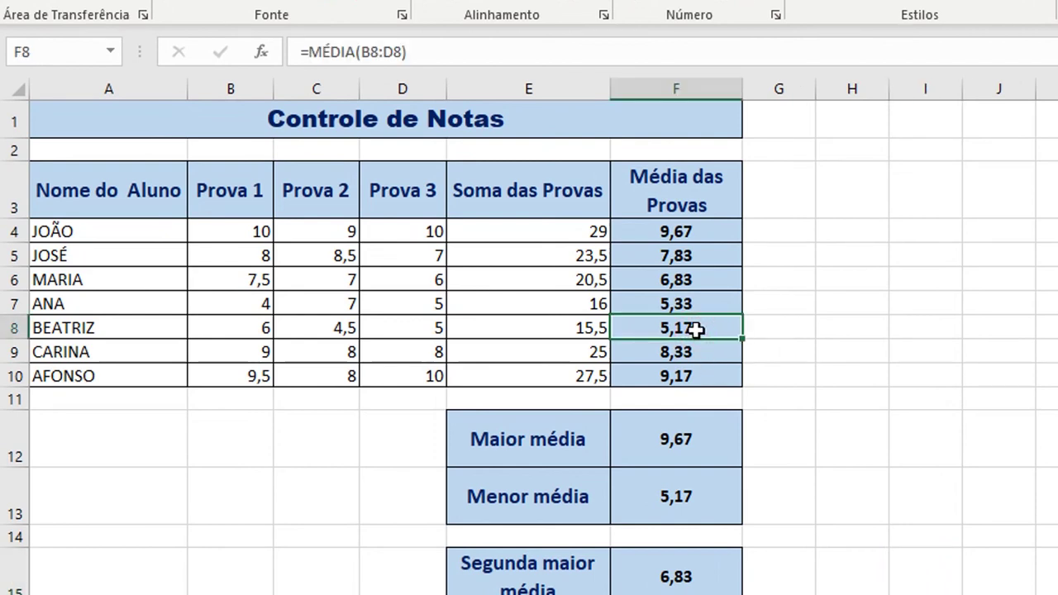
scroll(696, 330, down, 1)
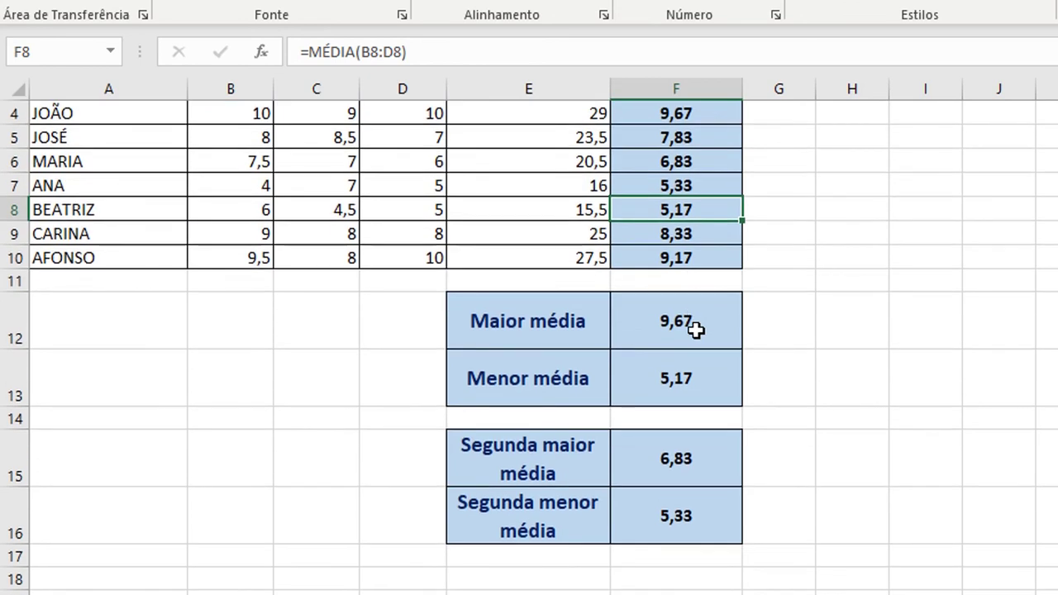
scroll(716, 239, up, 1)
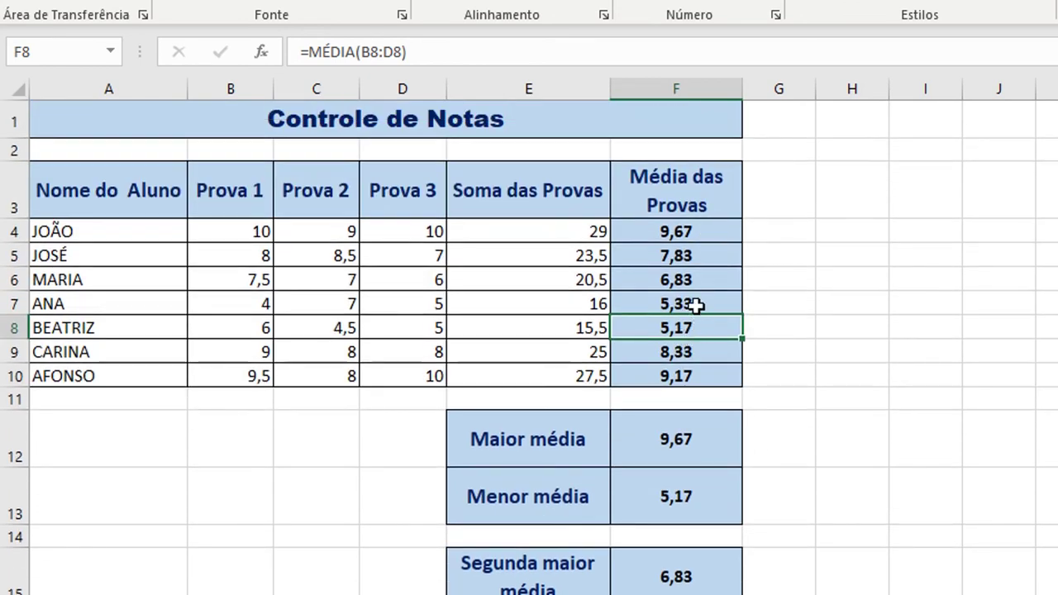
click(691, 303)
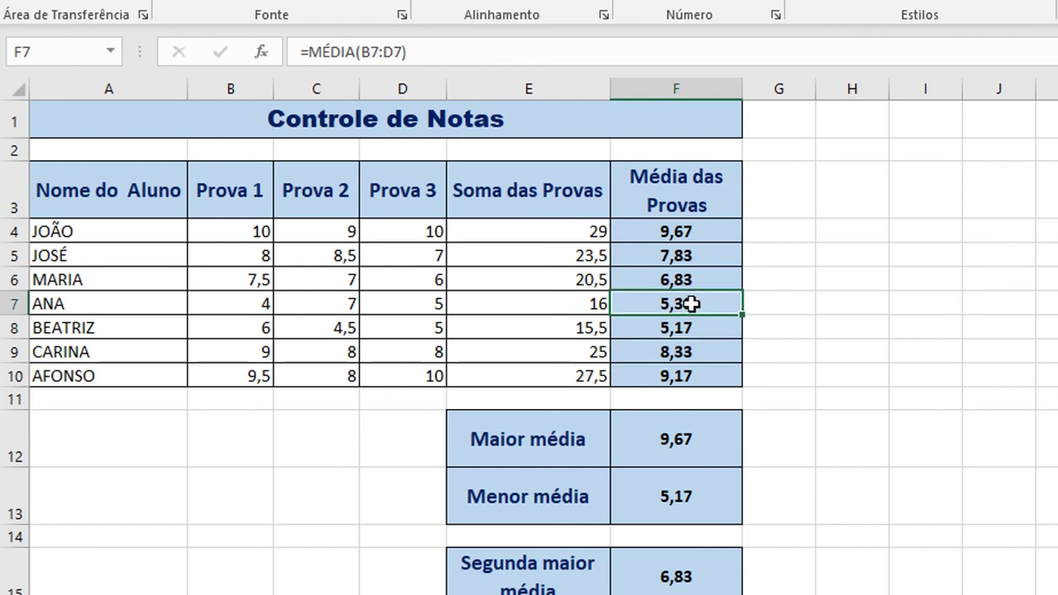
scroll(691, 303, down, 1)
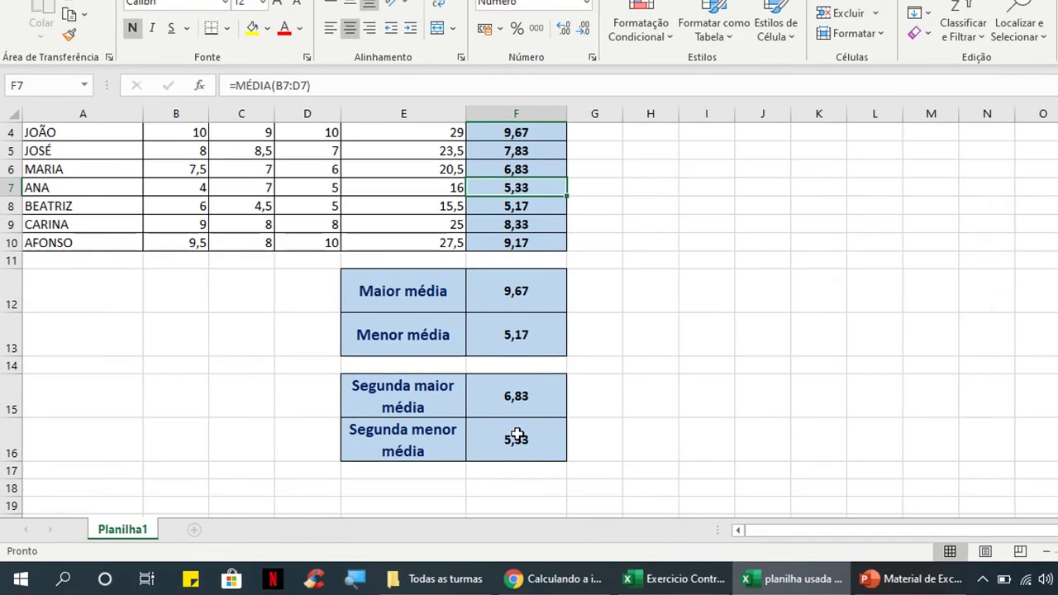
- Set the position argument of the MENOR formula in F16 to 3 and check the result against the lowest averages in F4:F10
click(517, 436)
double_click(539, 438)
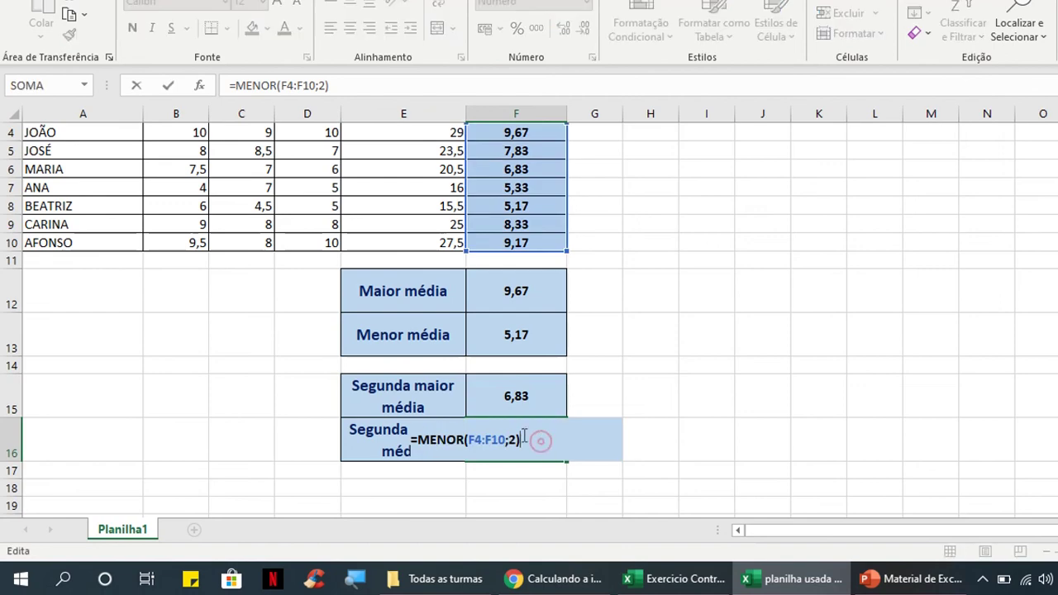
click(519, 438)
key(BackSpace)
text(3)
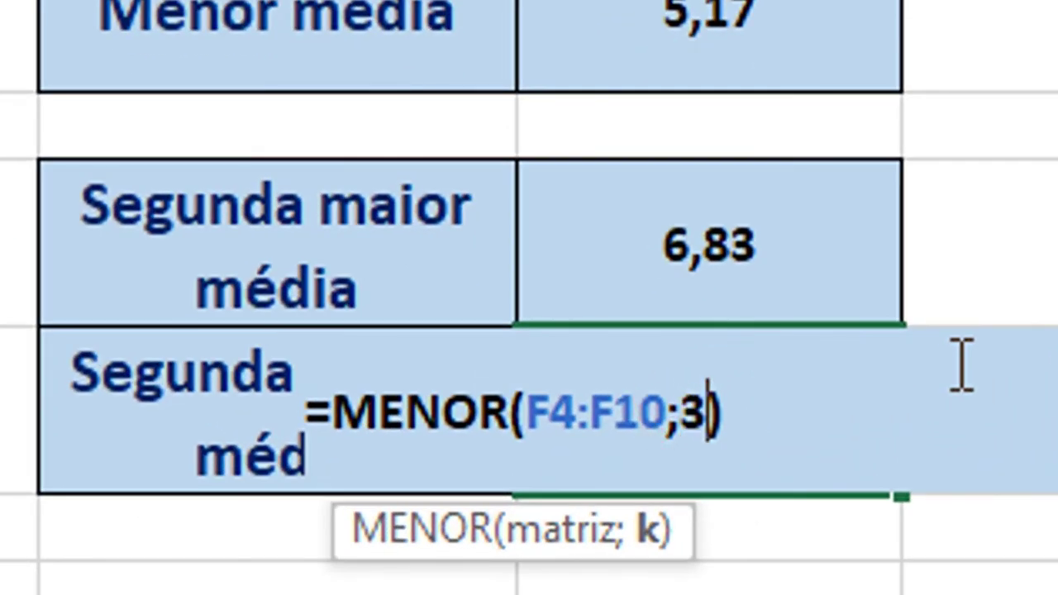
key(Return)
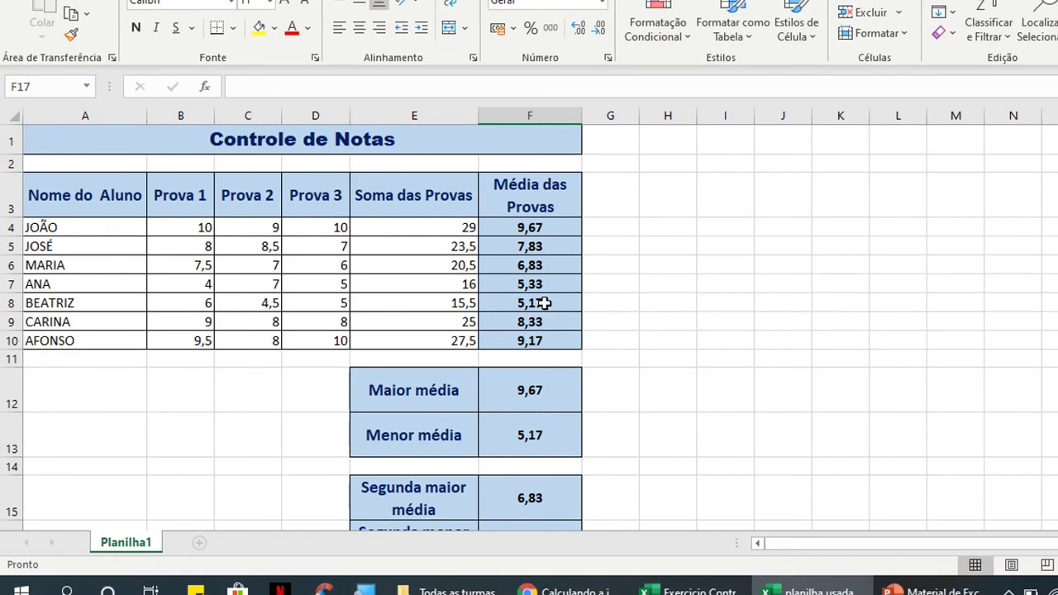
click(545, 303)
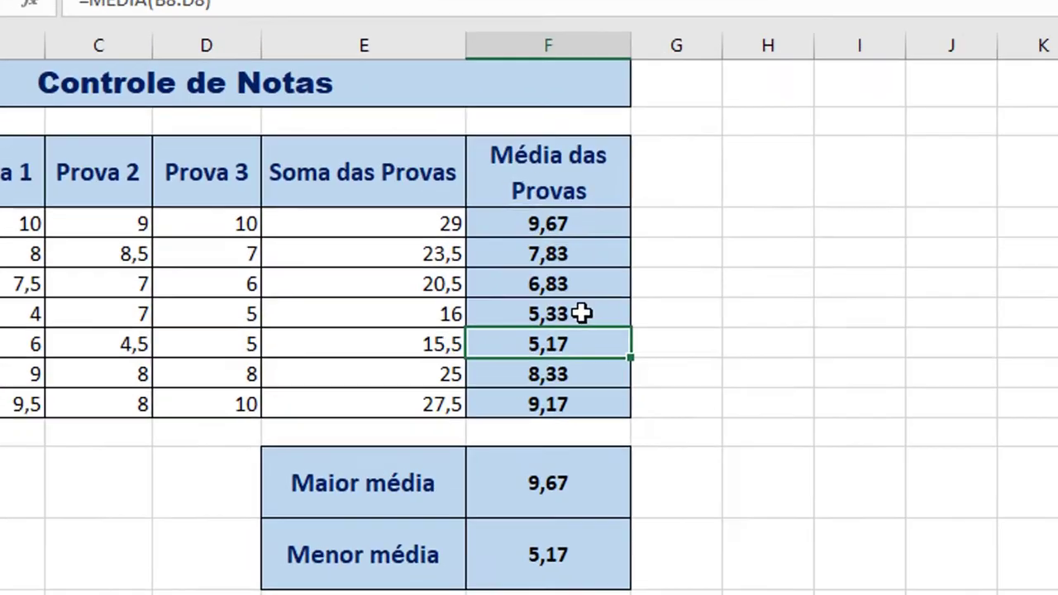
click(582, 311)
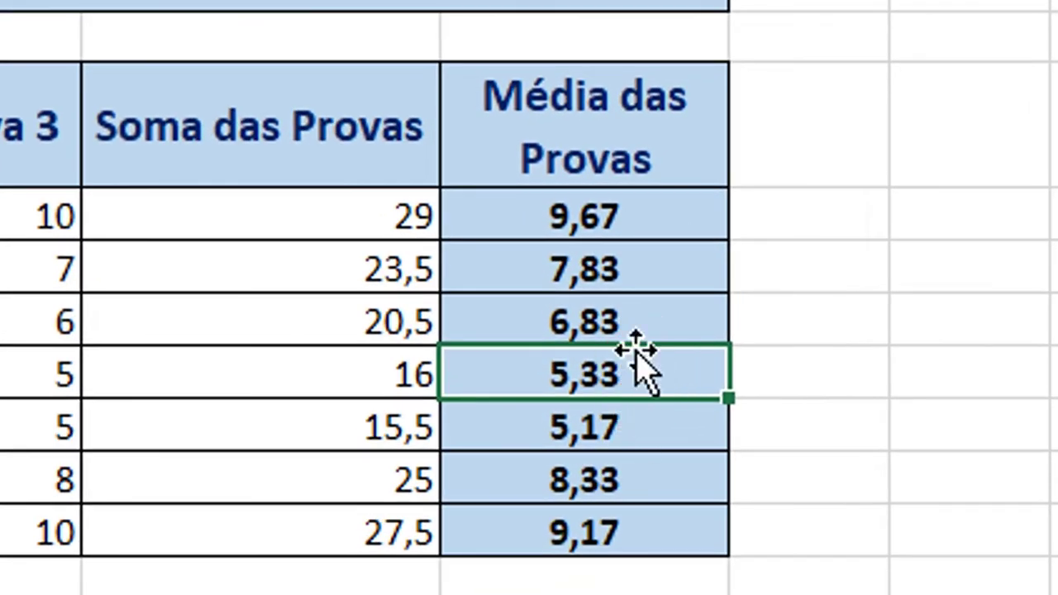
click(647, 325)
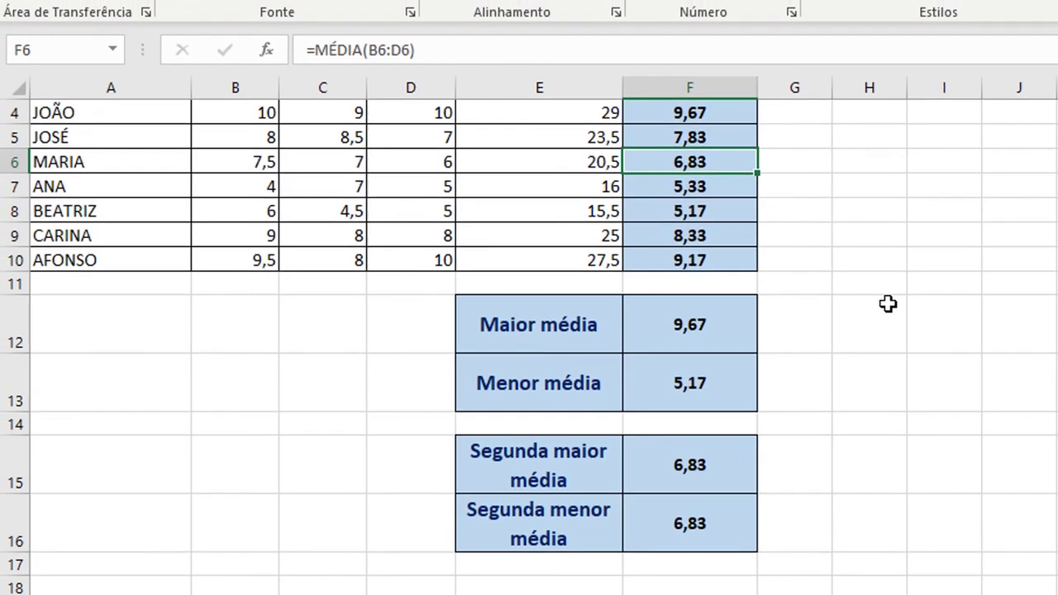
- Set the position argument of the MAIOR formula in F15 to 2
click(717, 456)
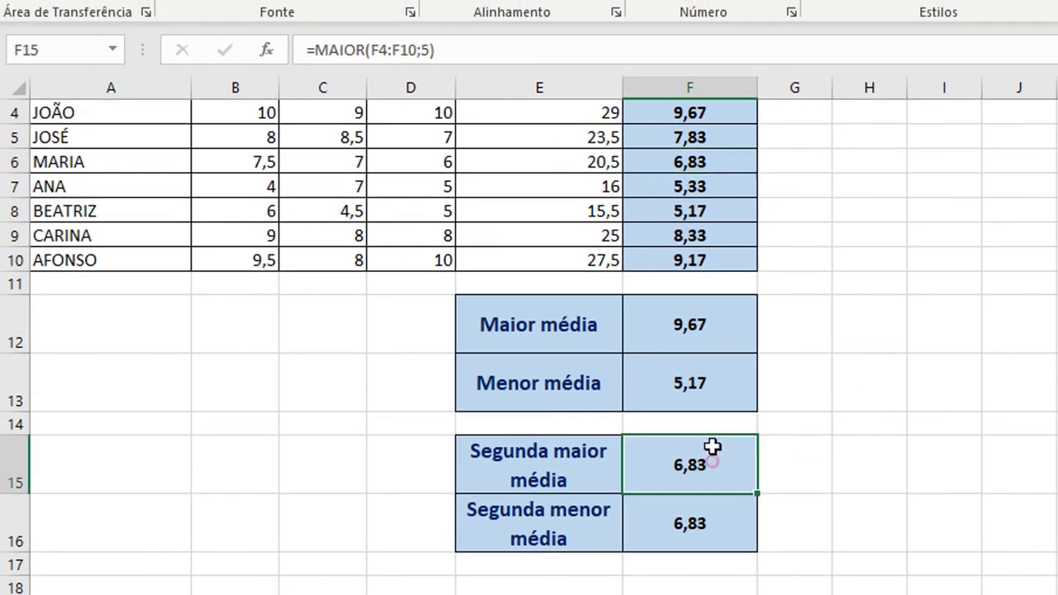
click(428, 51)
key(BackSpace)
text(2)
key(Return)
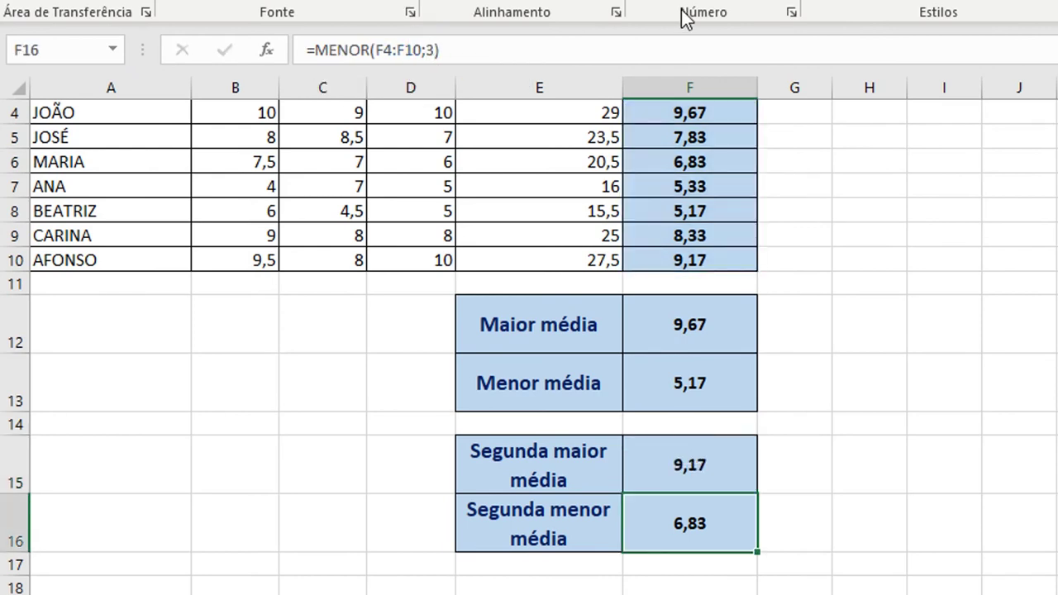
- Set the position argument of the MENOR formula in F16 to 2
click(434, 51)
key(BackSpace)
text(2)
key(Return)
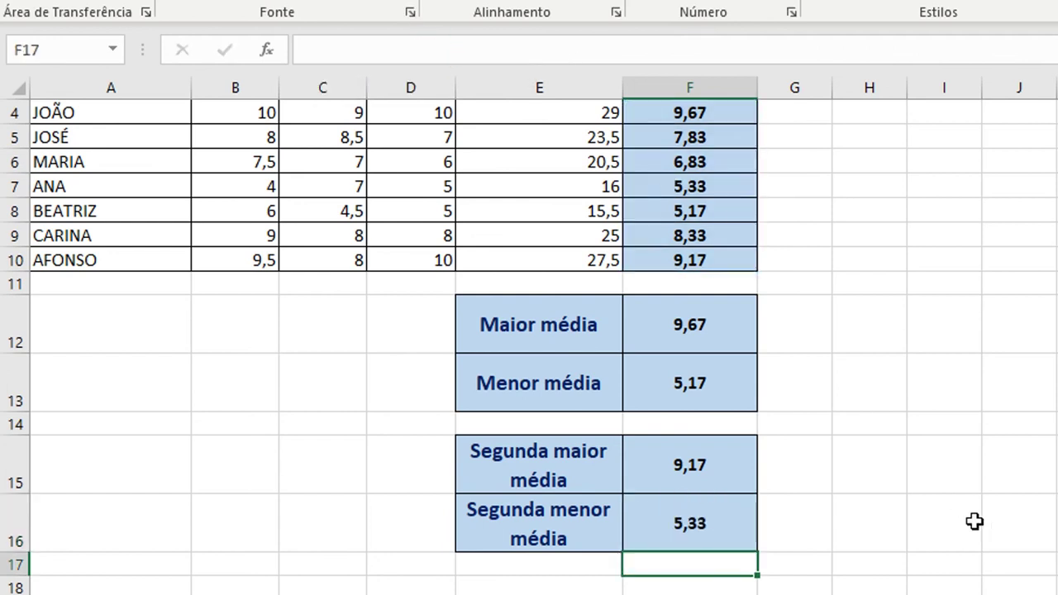
click(918, 466)
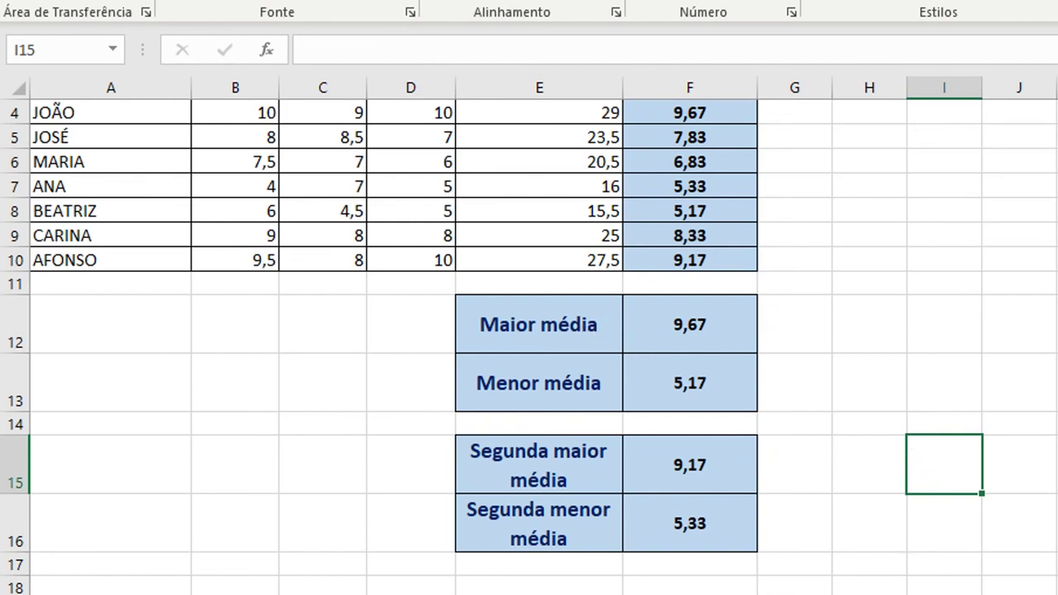
- Switch to the PowerPoint slide "Principais Funções" and review the syntax lines for MÁXIMO, MÍNIMO, maior and menor
key(alt+Tab)
click(586, 270)
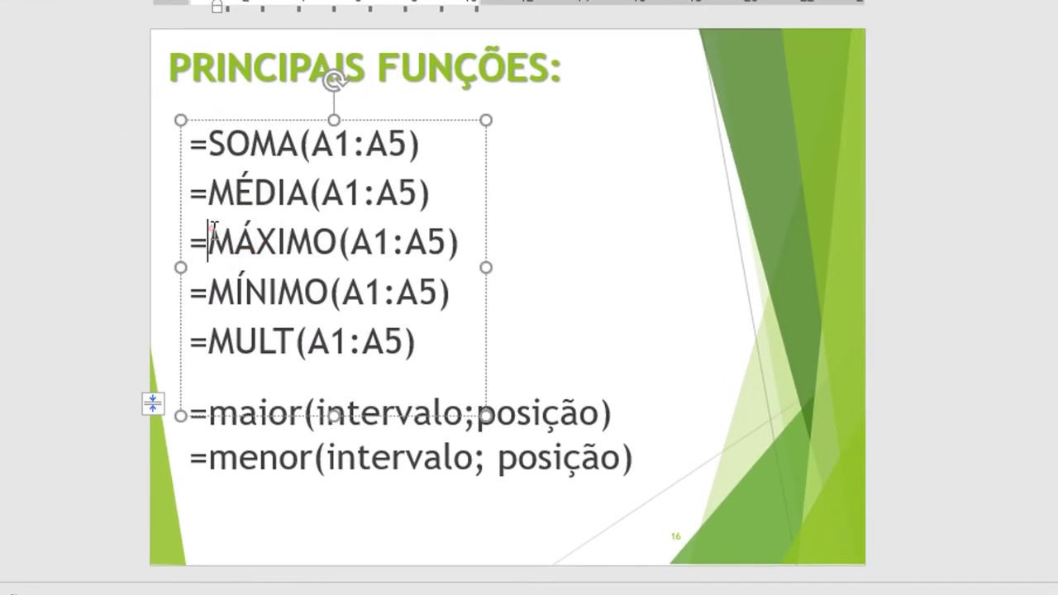
drag(212, 231, 348, 230)
click(239, 272)
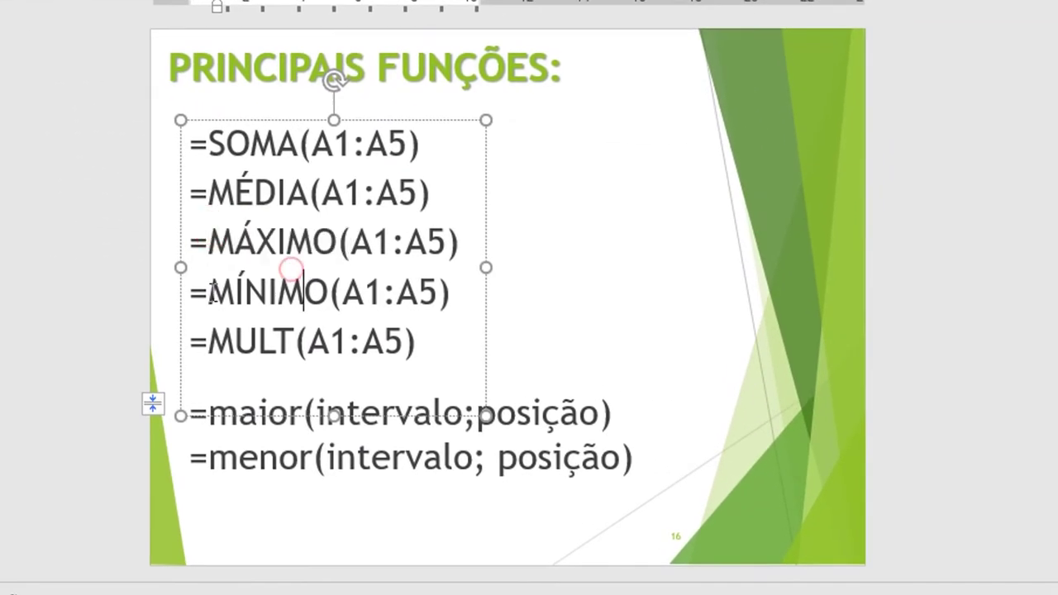
drag(210, 289, 340, 291)
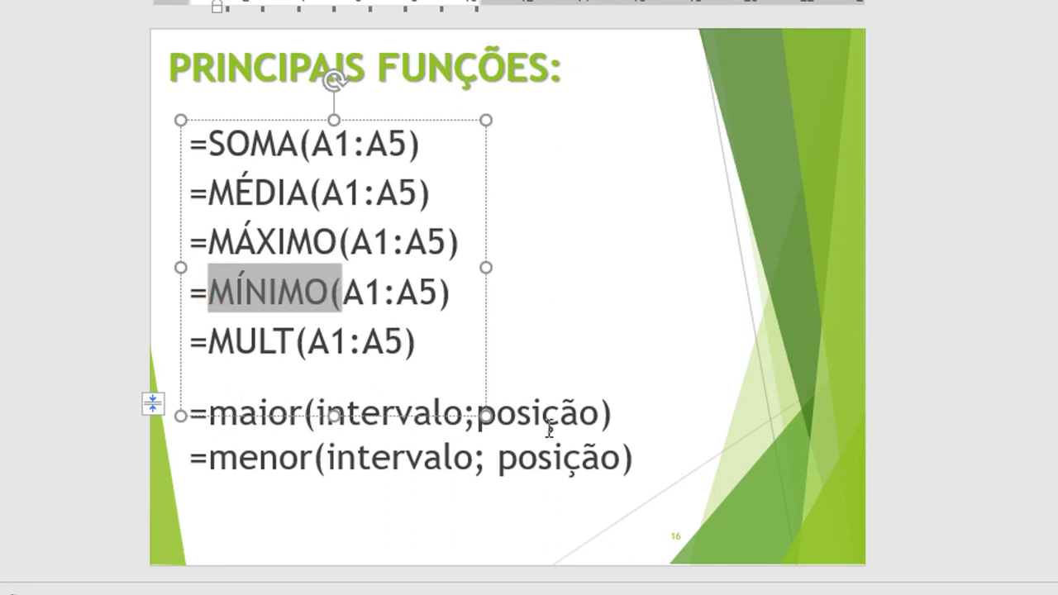
click(583, 438)
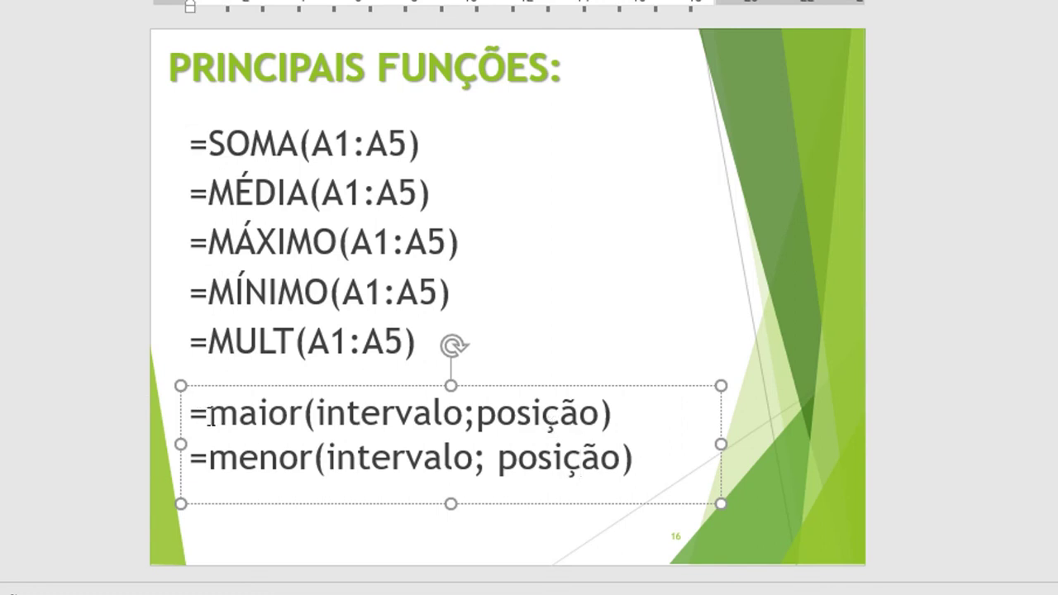
drag(225, 418, 302, 415)
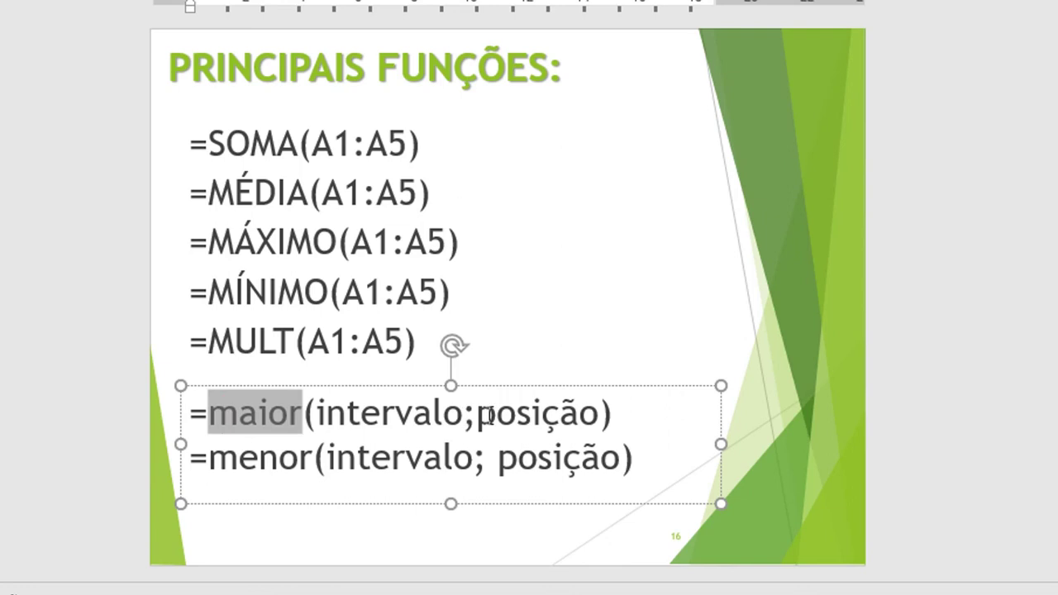
click(291, 457)
click(513, 457)
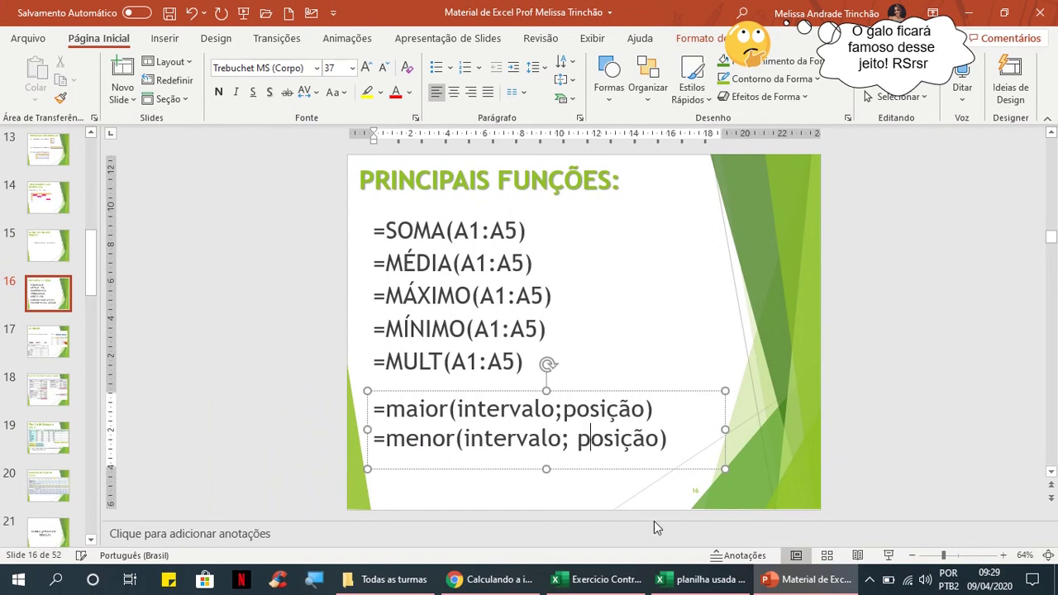
- Switch back to the Excel workbook "planilha usada nas aulas" and inspect the Maior média and Menor média formulas in F12 and F13
click(715, 582)
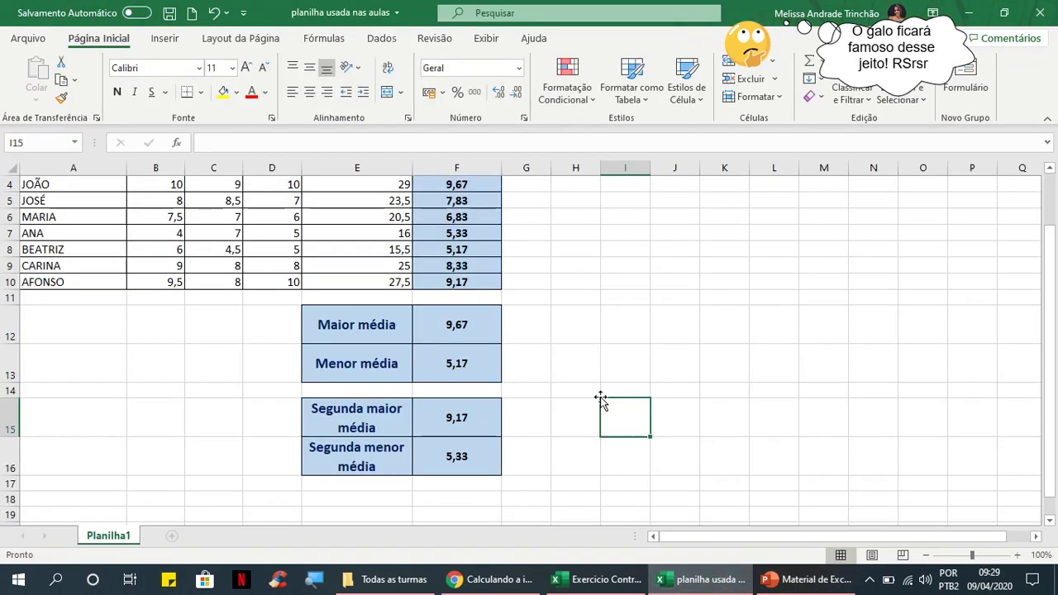
click(584, 341)
scroll(584, 341, up, 1)
scroll(584, 343, down, 4)
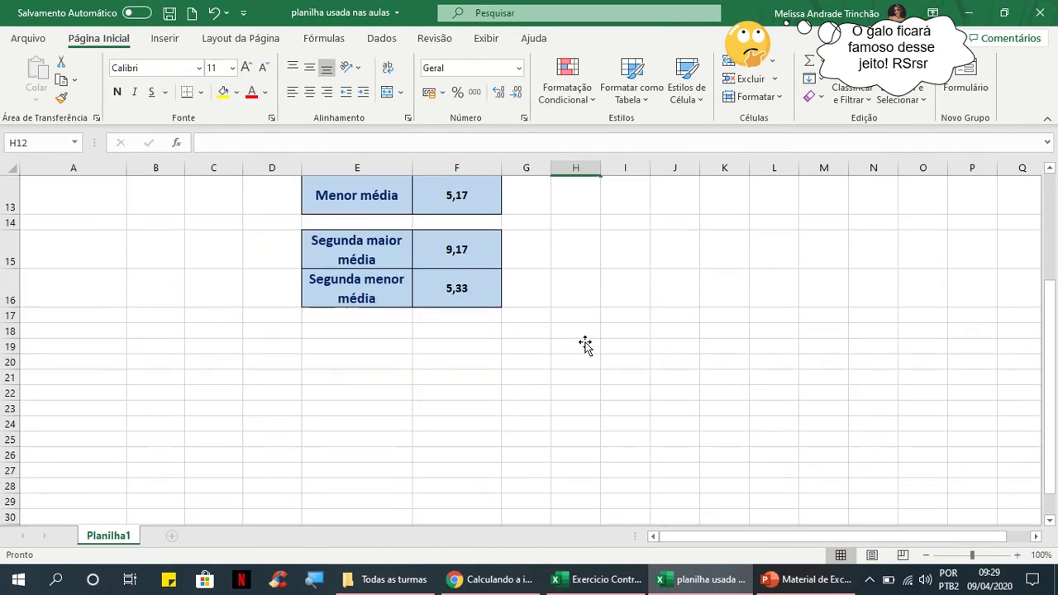
scroll(585, 345, up, 4)
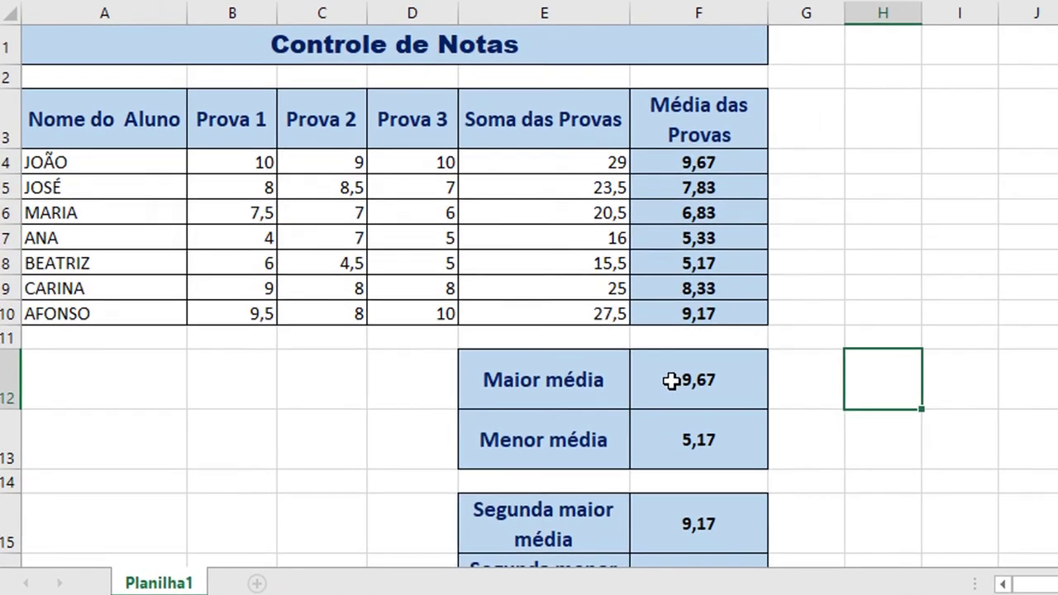
double_click(439, 404)
key(Return)
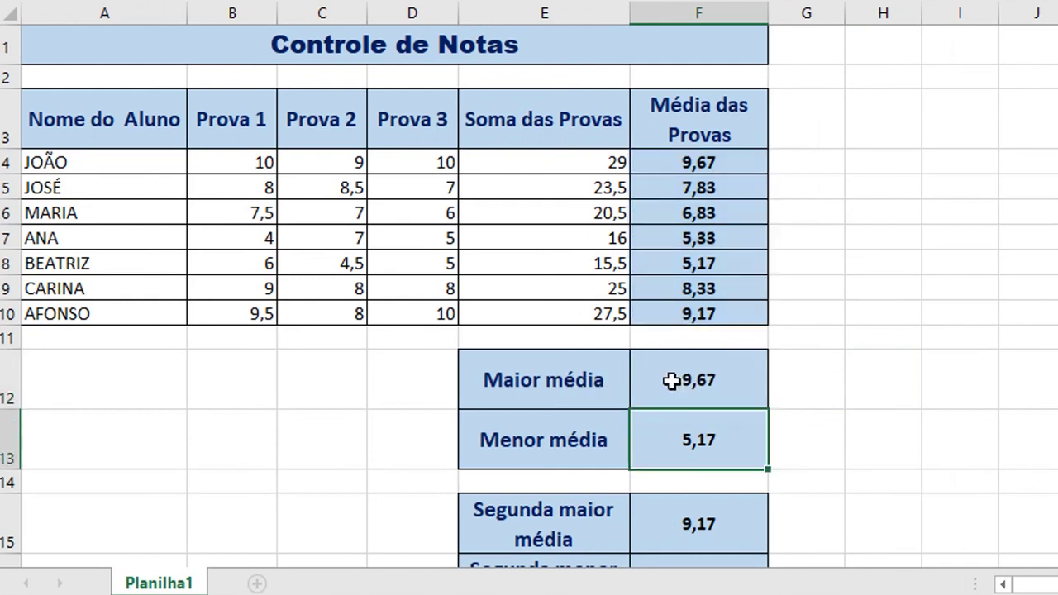
double_click(692, 443)
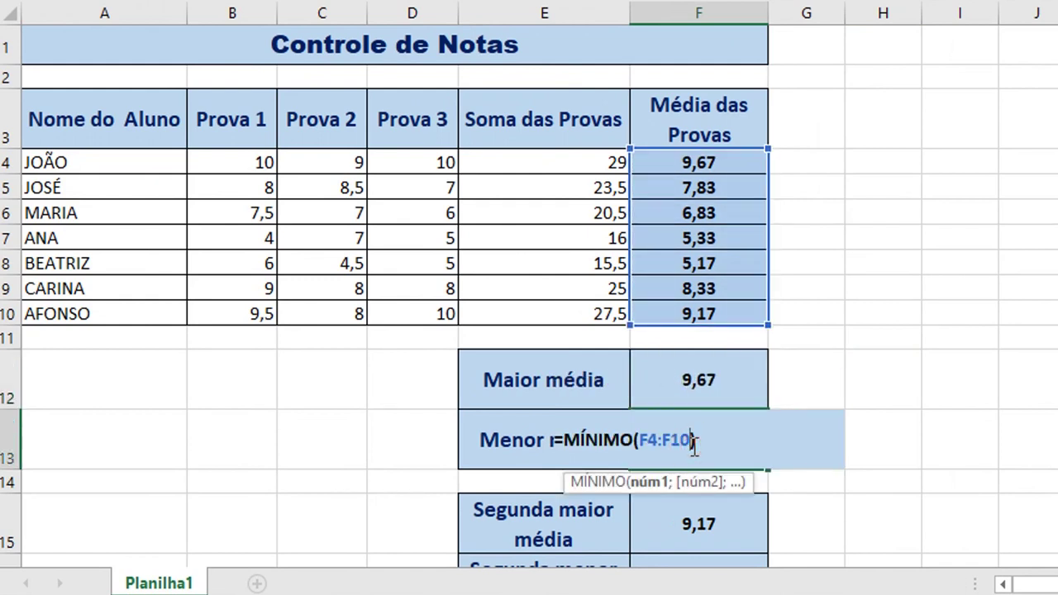
key(Return)
- Inspect the Segunda maior média and Segunda menor média formulas in F15 and F16, leaving them as they are
scroll(684, 386, down, 2)
double_click(682, 328)
key(Return)
double_click(685, 366)
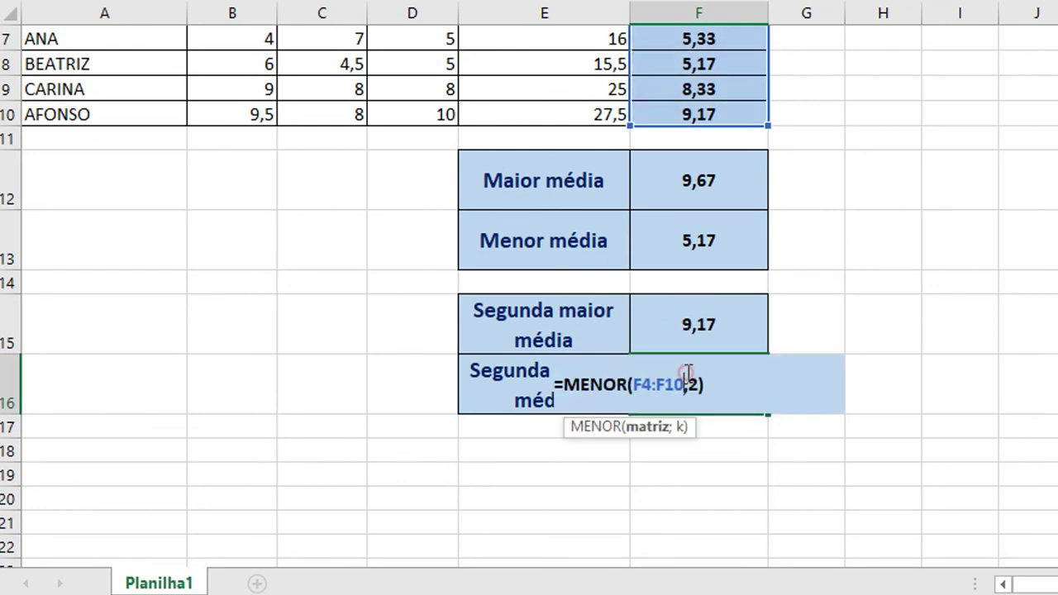
key(Return)
click(839, 329)
scroll(839, 329, up, 2)
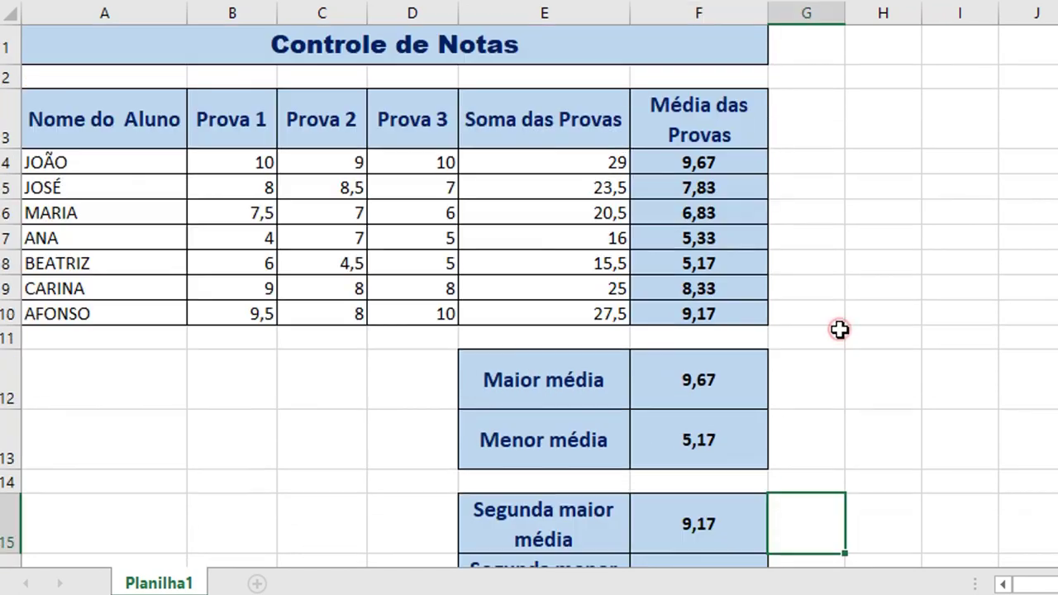
scroll(839, 330, down, 1)
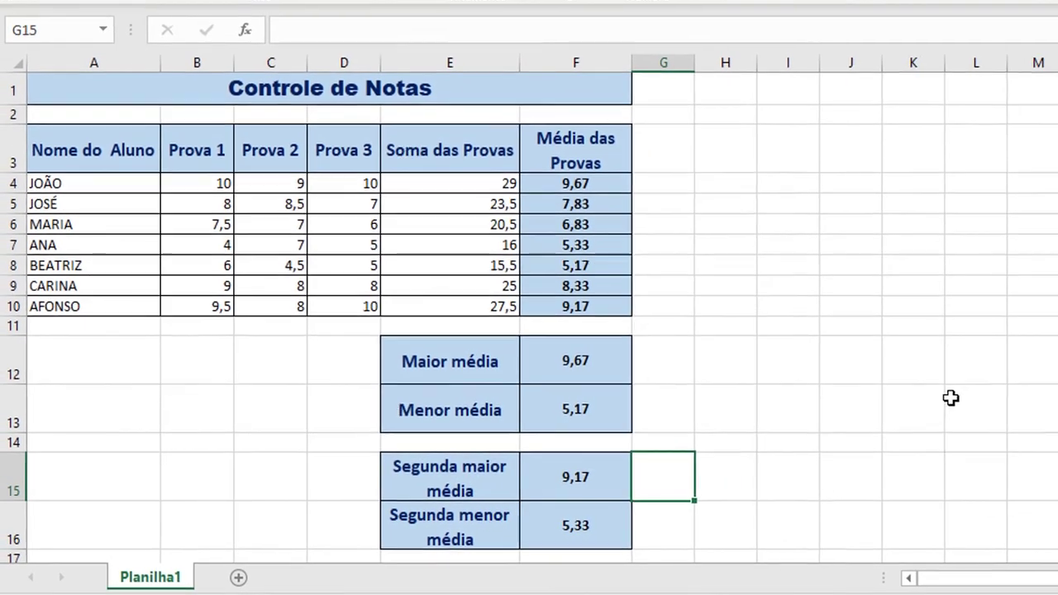
click(942, 391)
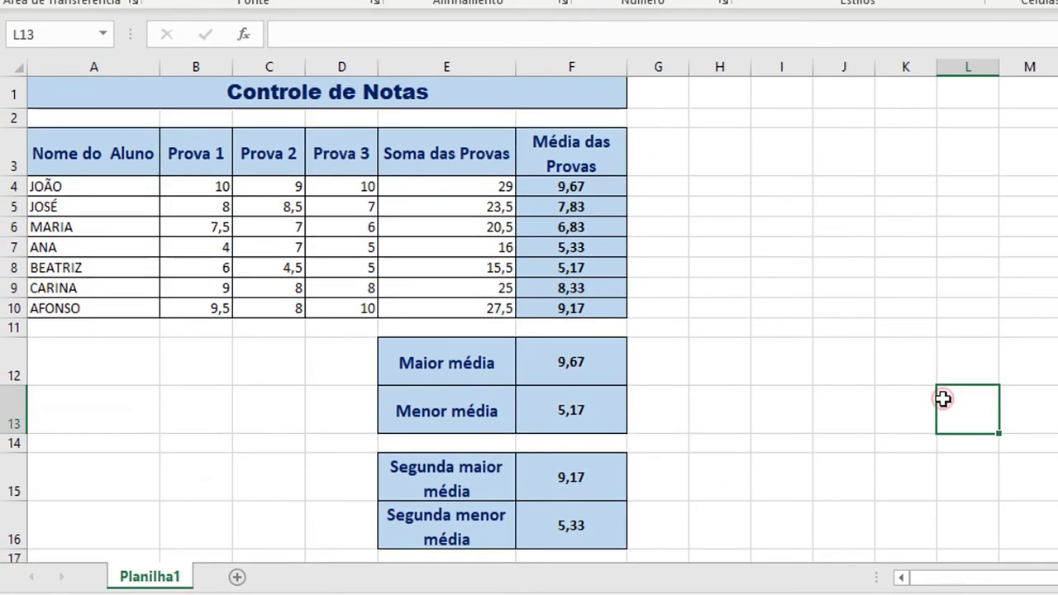